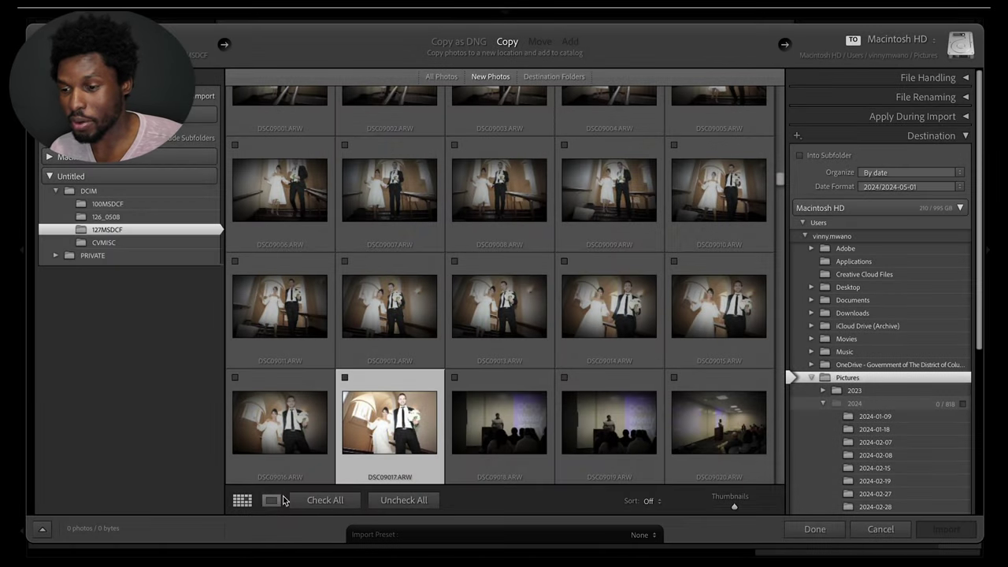
# Preview the staircase wedding photo in Loupe view and tick it for import
pyautogui.click(271, 502)
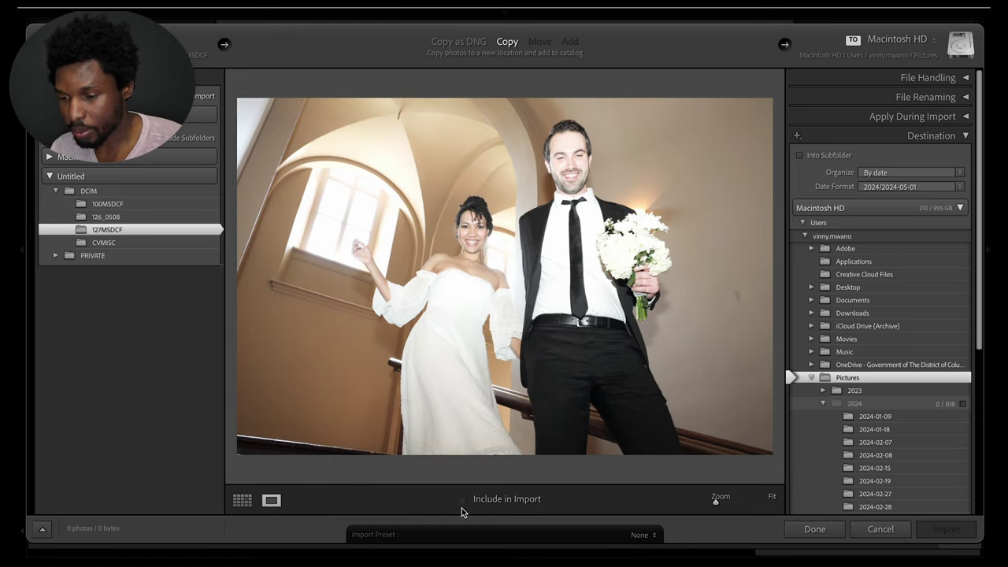
pyautogui.click(463, 502)
# Tick two more staircase burst shots, making three photos totalling 110 MB
pyautogui.press('Right')
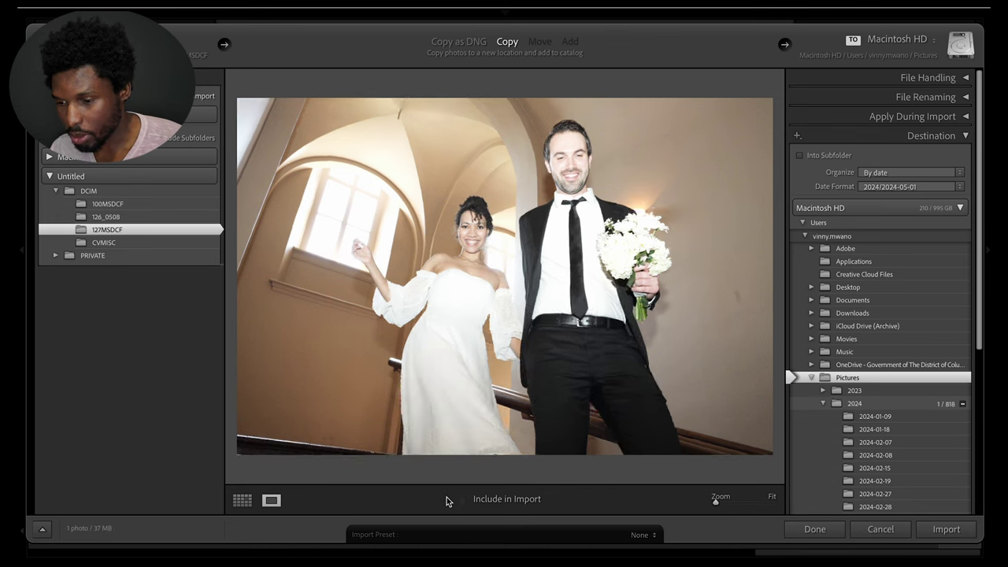
pyautogui.click(463, 502)
pyautogui.press('Right')
pyautogui.press('Right')
pyautogui.press('Right')
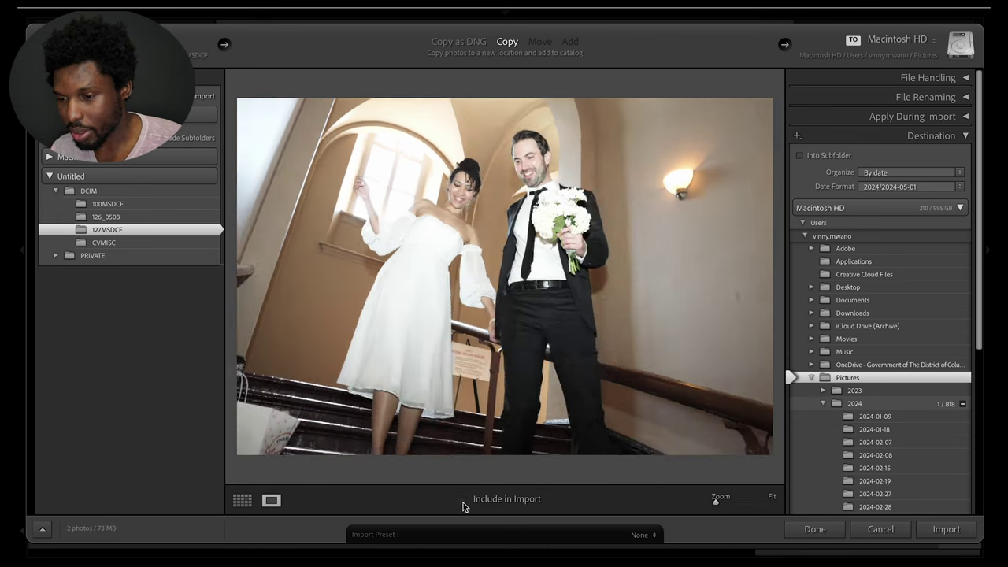
pyautogui.press('Right')
pyautogui.press('Right')
pyautogui.press('Right')
pyautogui.press('Right')
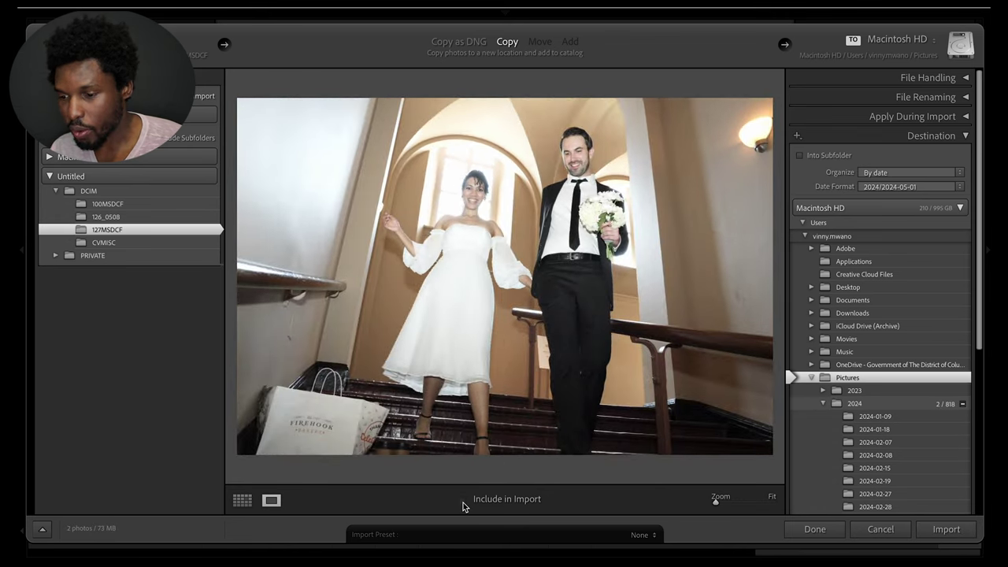
pyautogui.click(463, 502)
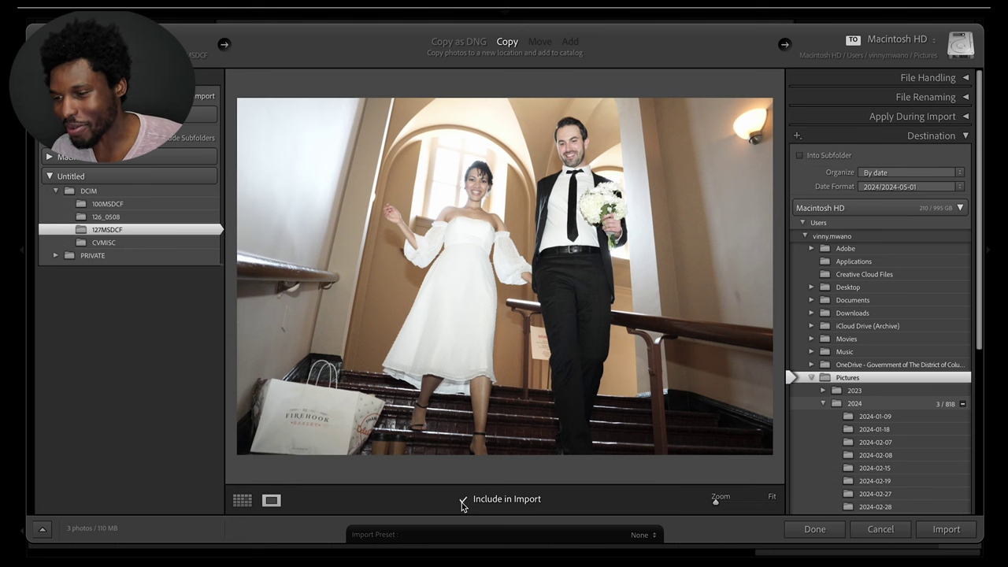
pyautogui.press('Right')
pyautogui.press('Right')
pyautogui.press('Right')
pyautogui.press('Right')
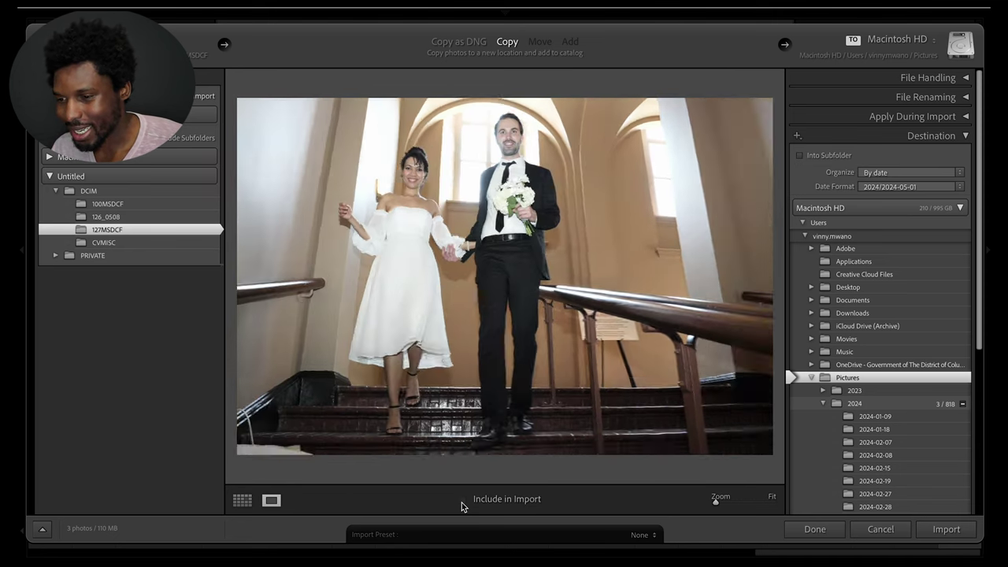
# Add the close posed portrait and two stairwell shots of the couple to the import
pyautogui.press('Right')
pyautogui.press('Right')
pyautogui.press('Right')
pyautogui.press('Right')
pyautogui.press('Right')
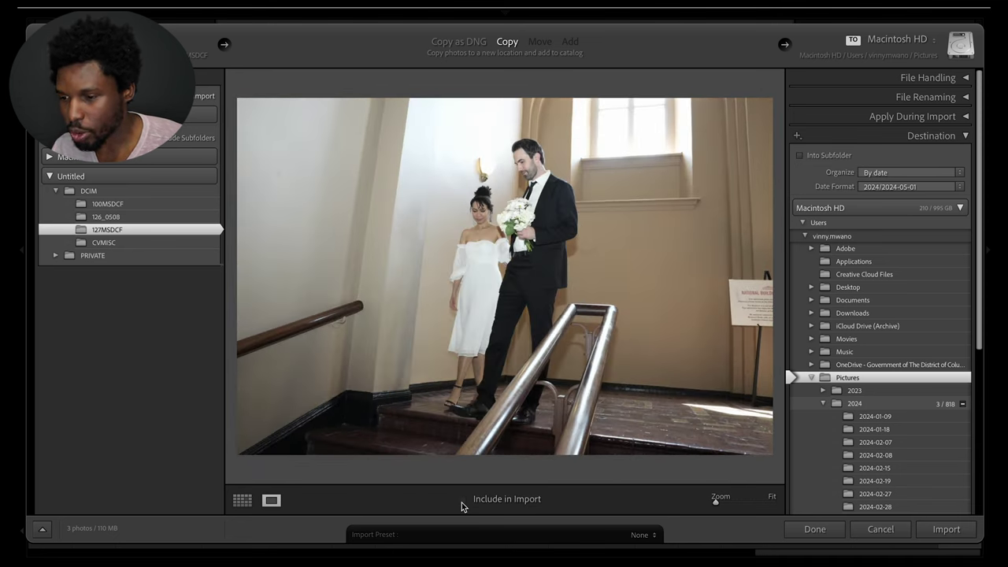
pyautogui.press('Right')
pyautogui.press('Right')
pyautogui.press('Right')
pyautogui.press('Right')
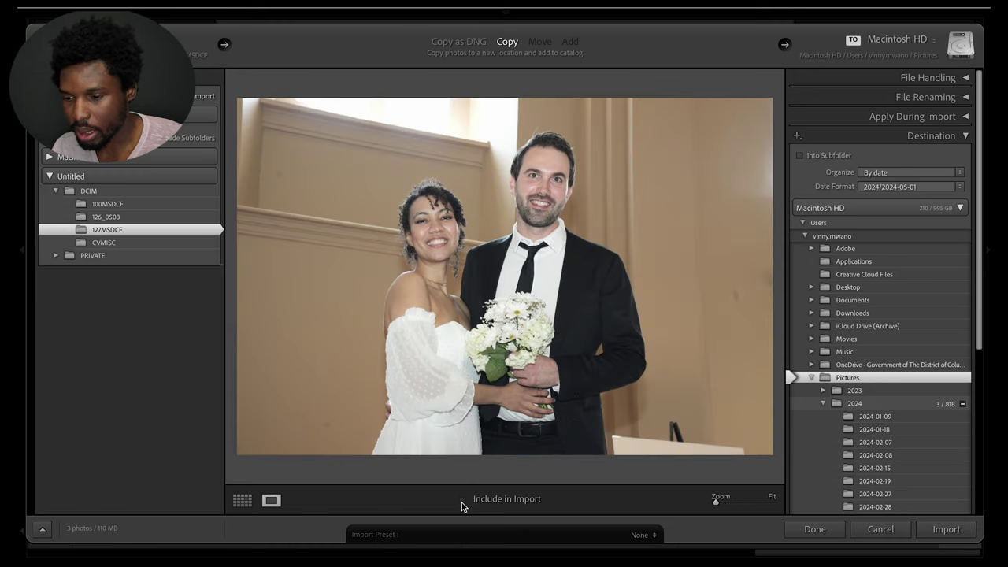
pyautogui.click(462, 501)
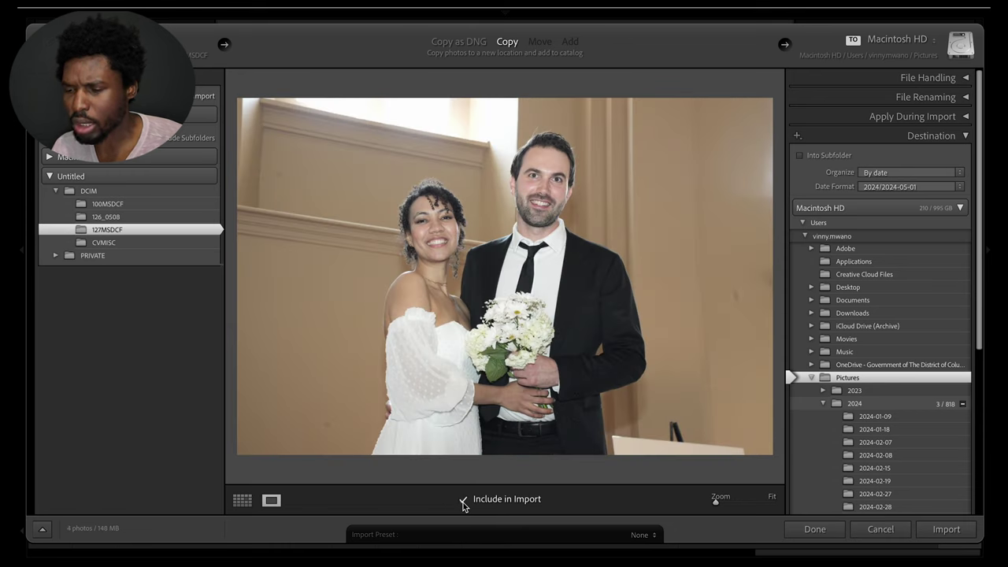
pyautogui.press('Right')
pyautogui.press('Right')
pyautogui.press('Right')
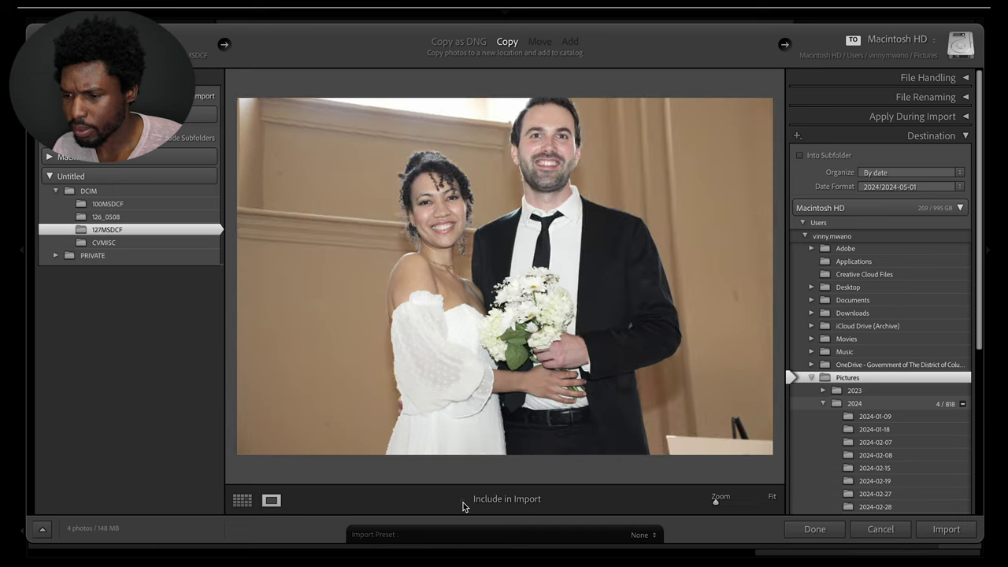
pyautogui.press('Right')
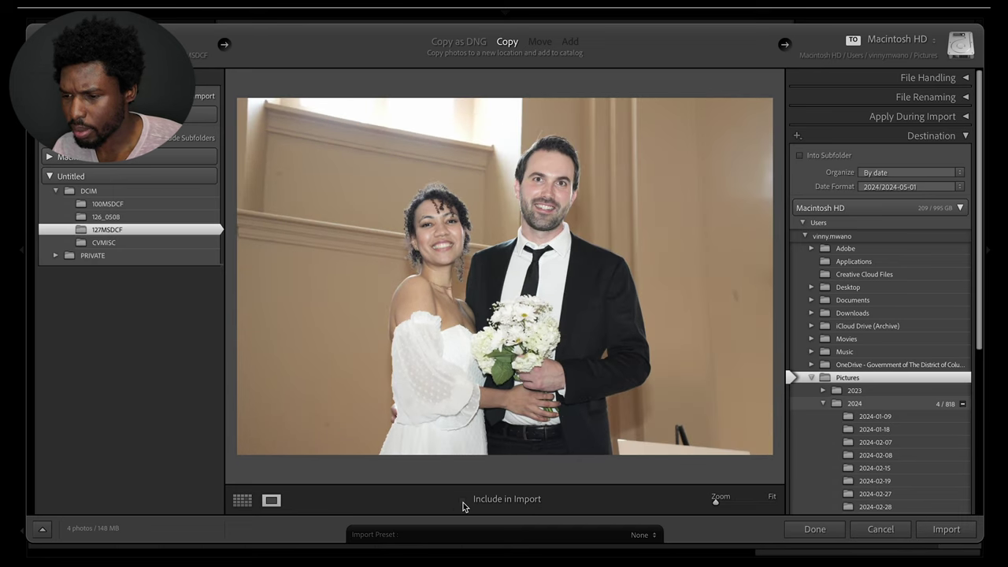
pyautogui.press('Right')
pyautogui.press('Right')
pyautogui.press('Right')
pyautogui.press('Right')
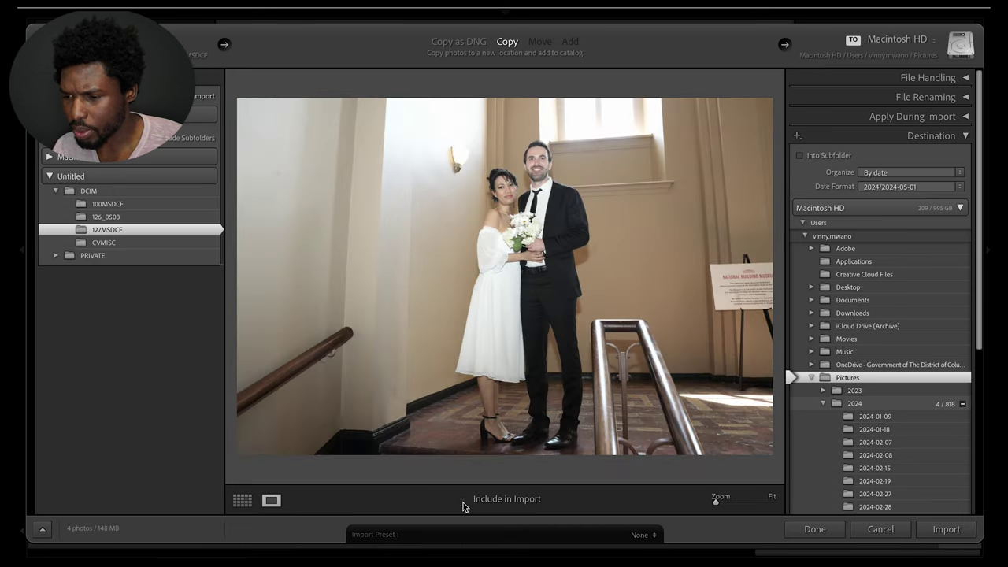
pyautogui.press('Right')
pyautogui.press('Right')
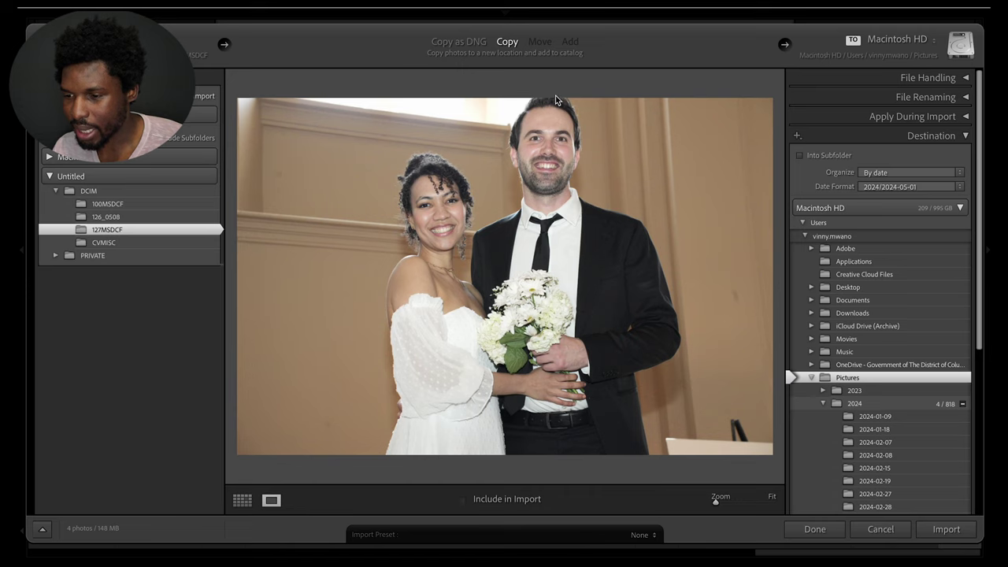
pyautogui.click(463, 501)
pyautogui.press('Right')
pyautogui.press('Right')
pyautogui.press('Right')
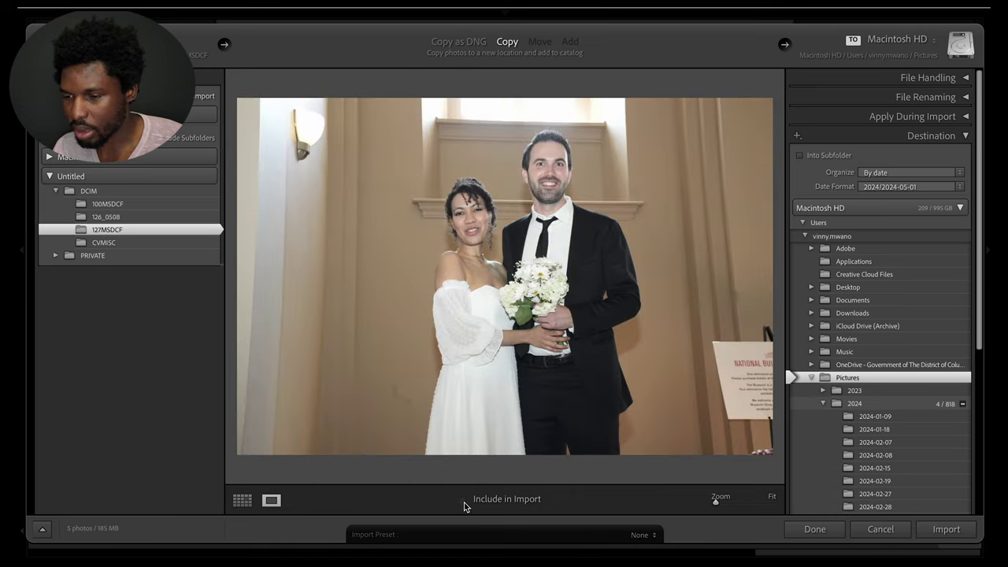
pyautogui.press('Right')
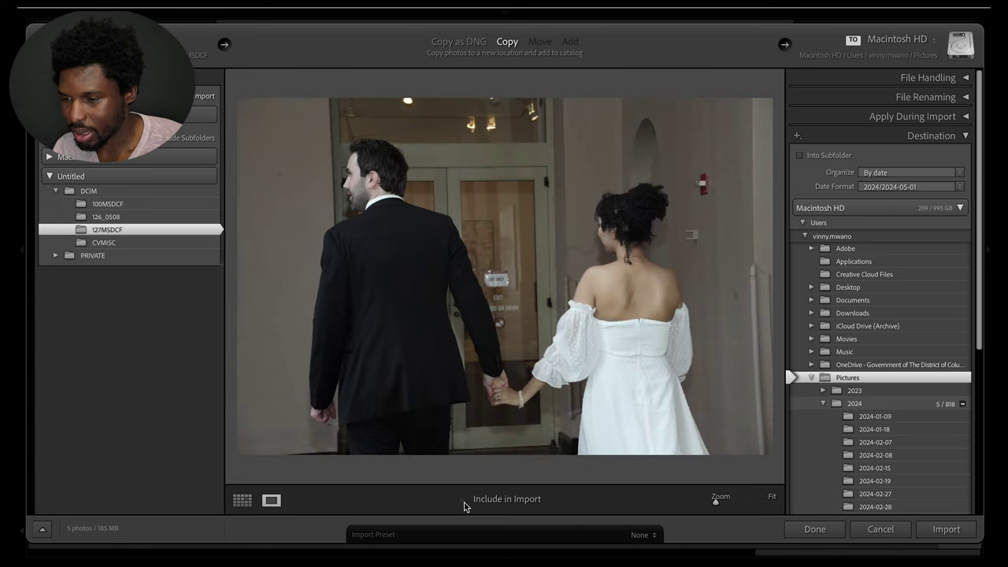
pyautogui.press('Right')
pyautogui.click(463, 501)
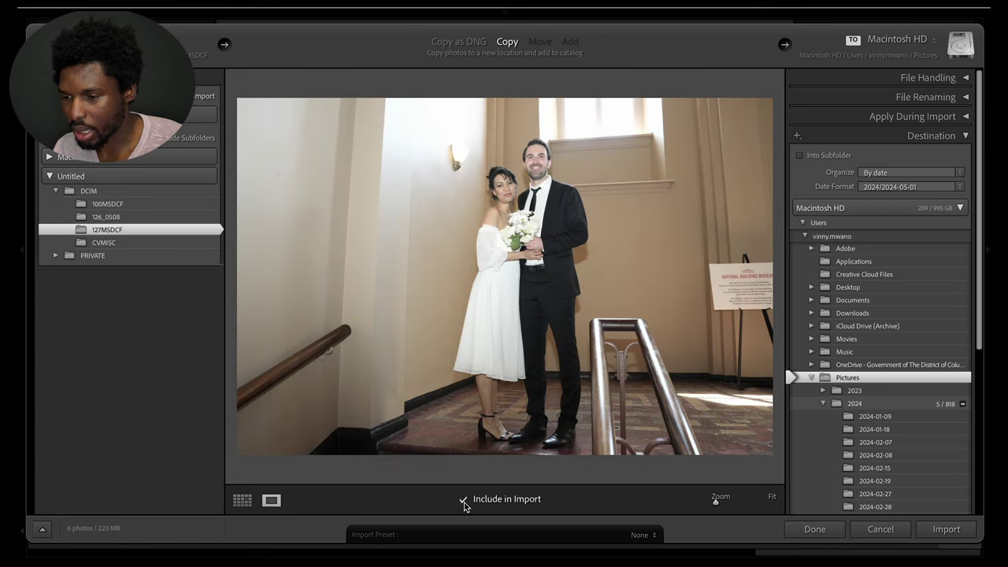
# Include both dancing shots and two posed photos of the couple
pyautogui.press('Right')
pyautogui.press('Right')
pyautogui.press('Right')
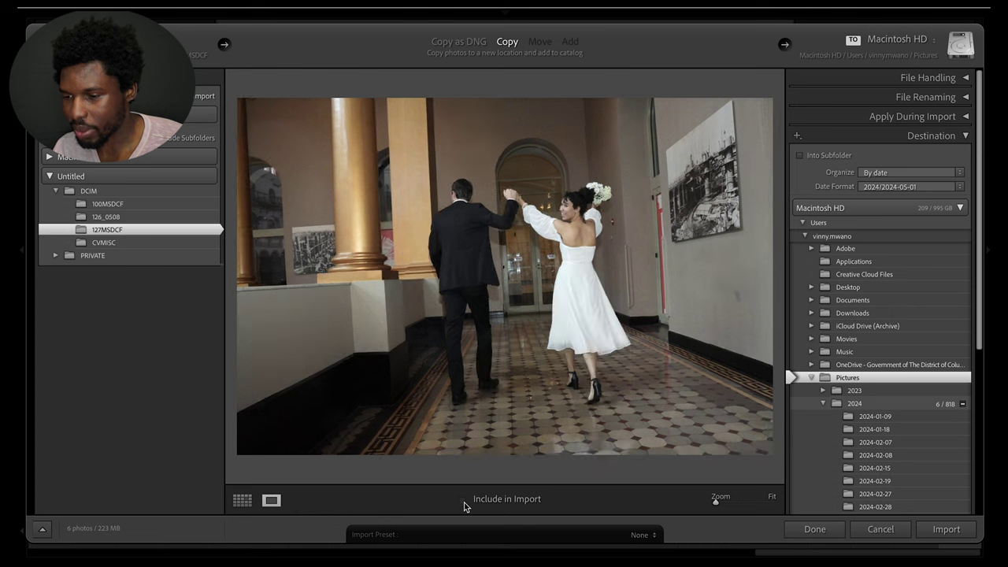
pyautogui.press('Right')
pyautogui.click(463, 501)
pyautogui.click(463, 501)
pyautogui.press('Right')
pyautogui.press('Right')
pyautogui.press('Right')
pyautogui.press('Right')
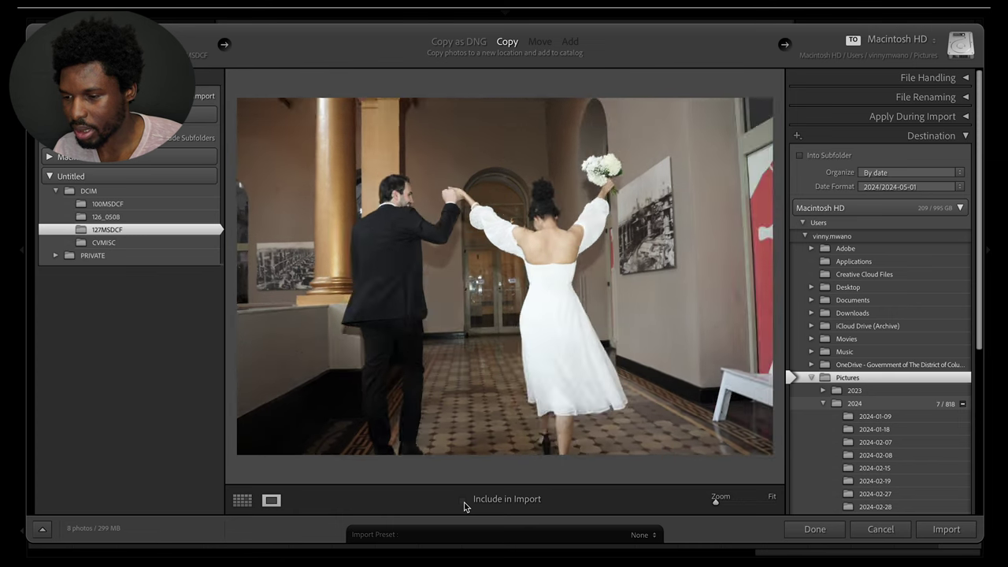
pyautogui.press('Right')
pyautogui.press('Right')
pyautogui.press('Right')
pyautogui.press('Right')
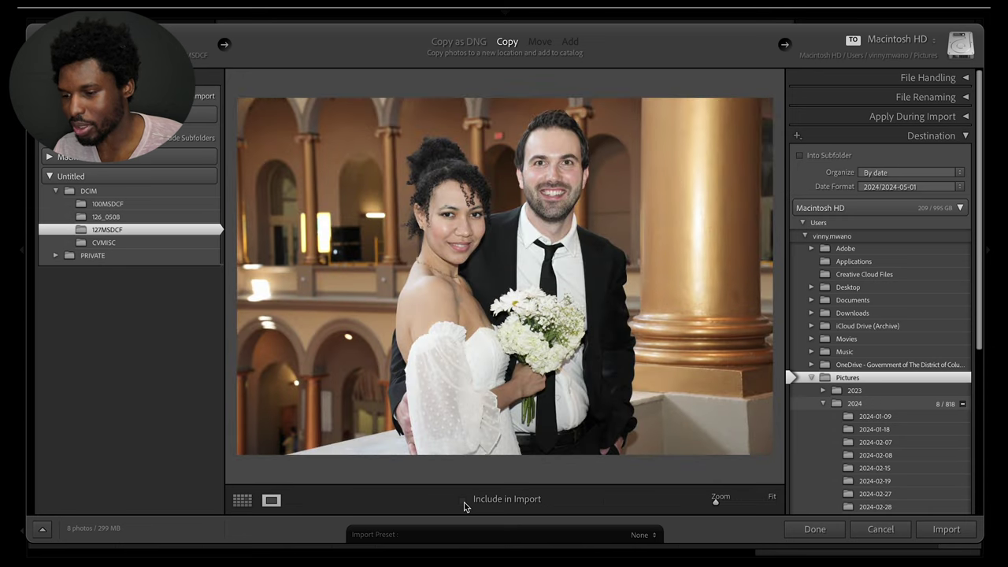
pyautogui.click(463, 501)
pyautogui.press('Right')
pyautogui.press('Right')
pyautogui.press('Right')
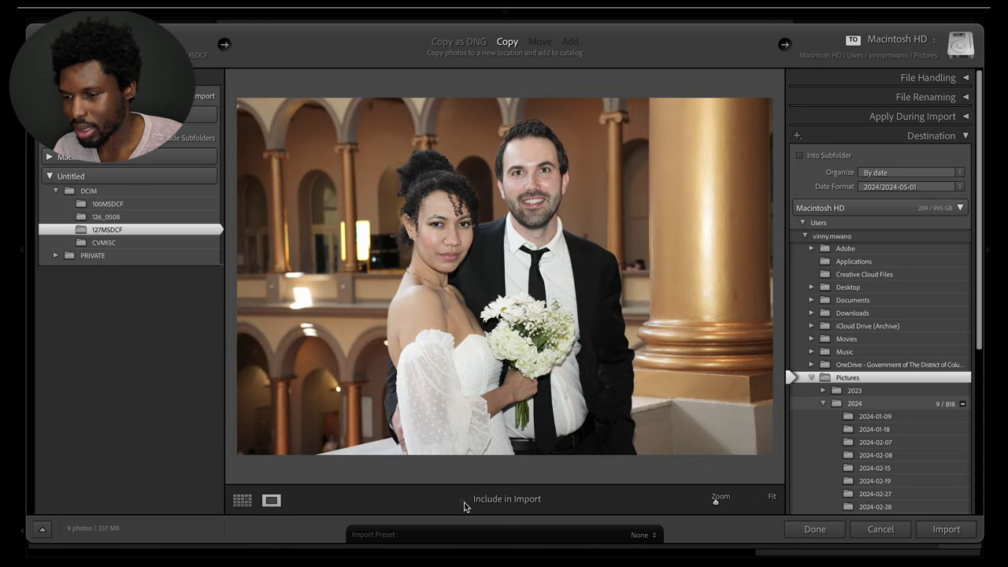
# Add two more posed couple photos, reaching 12 selected photos at 450 MB
pyautogui.press('Right')
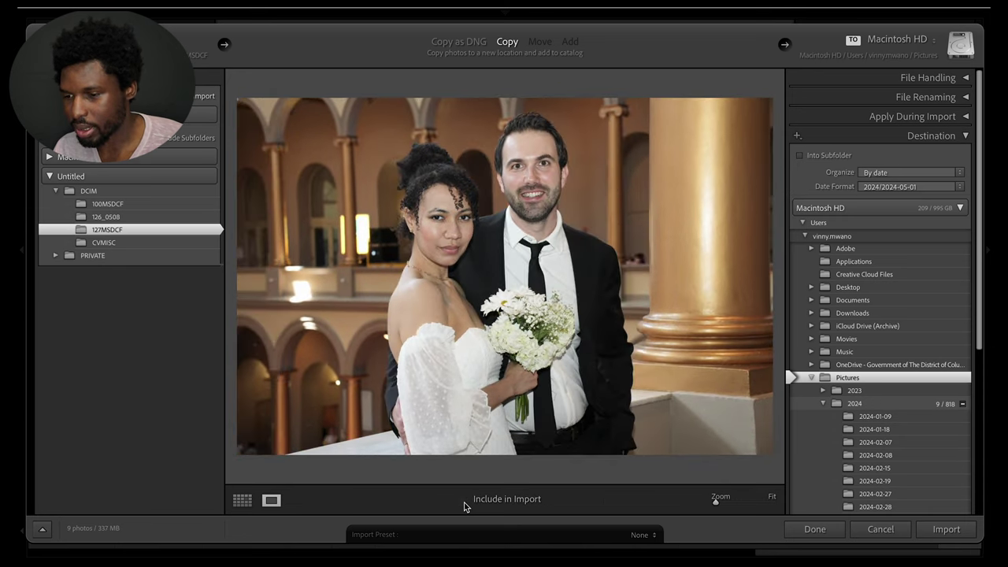
pyautogui.click(463, 501)
pyautogui.press('Right')
pyautogui.press('Right')
pyautogui.press('Right')
pyautogui.press('Right')
pyautogui.press('Right')
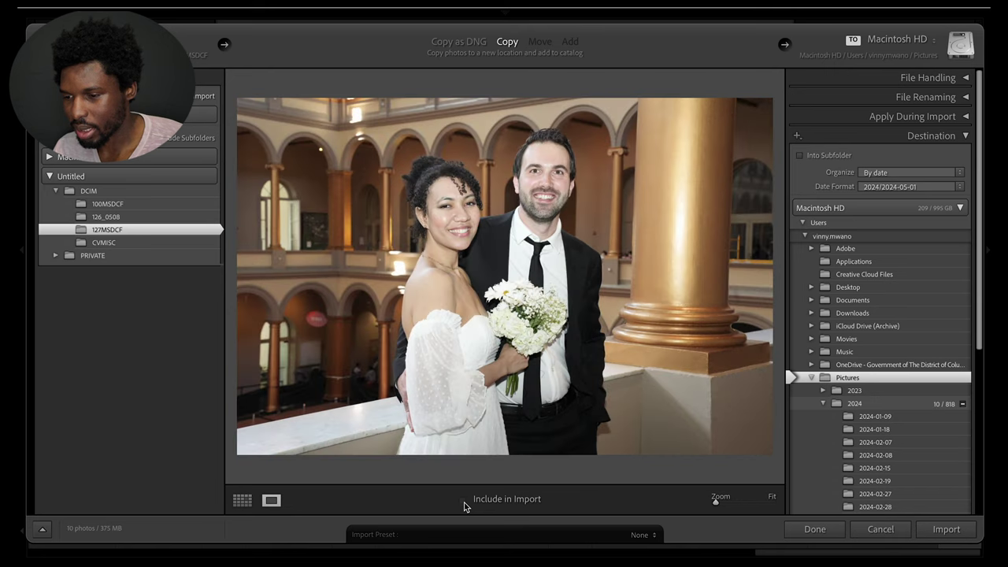
pyautogui.press('Right')
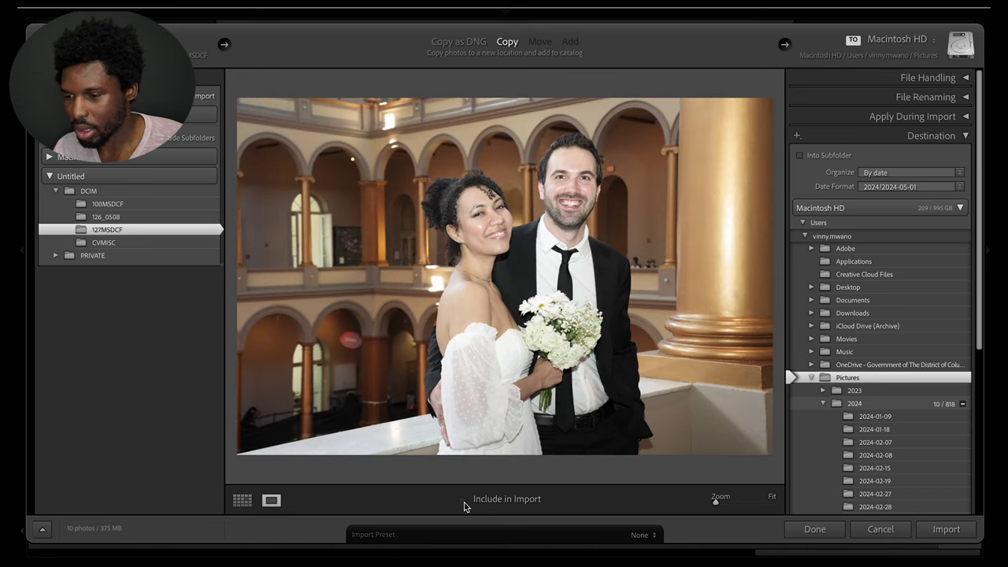
pyautogui.press('Right')
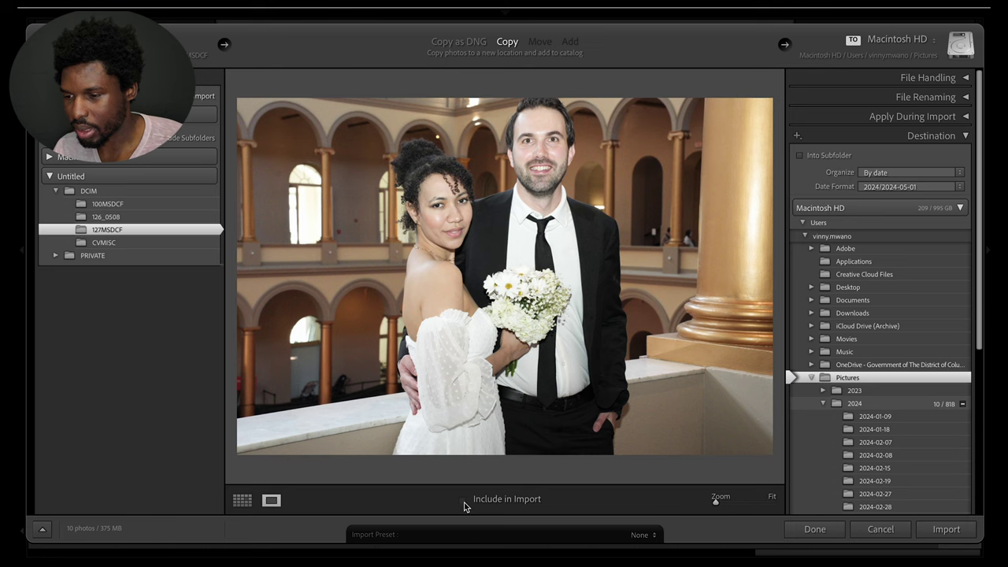
pyautogui.press('Right')
pyautogui.press('Right')
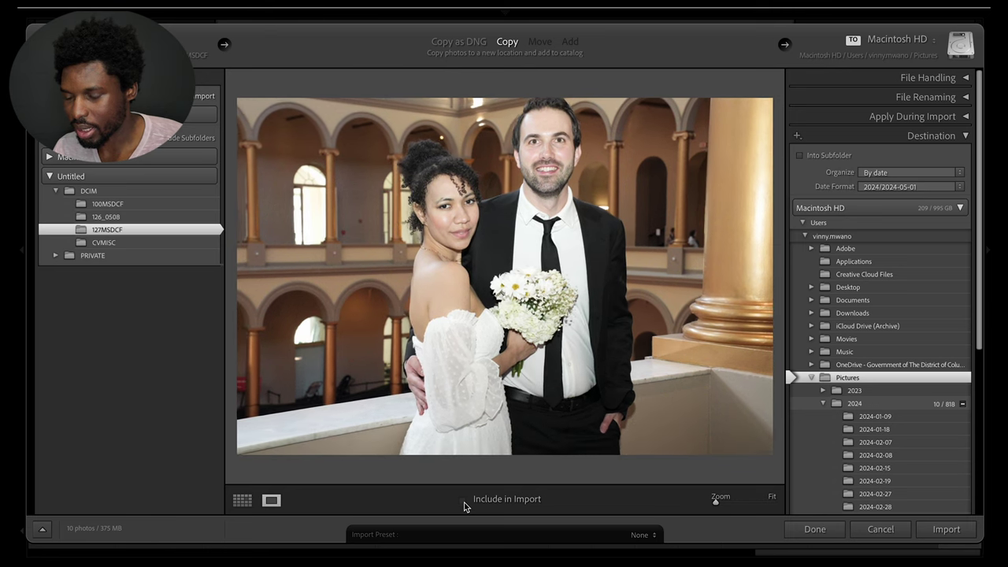
pyautogui.press('Right')
pyautogui.click(464, 501)
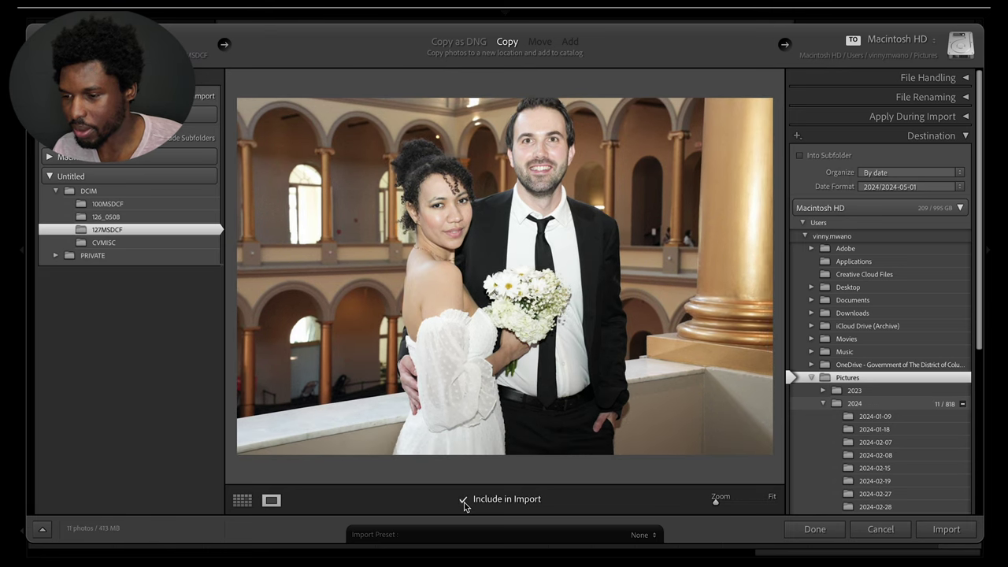
pyautogui.press('Right')
pyautogui.press('Right')
pyautogui.press('Right')
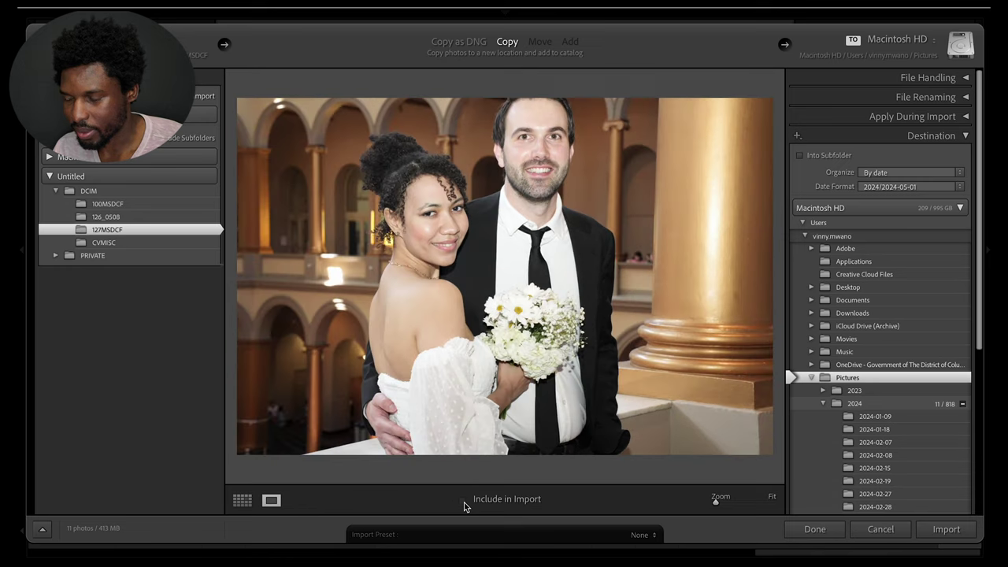
pyautogui.press('Right')
pyautogui.press('Right')
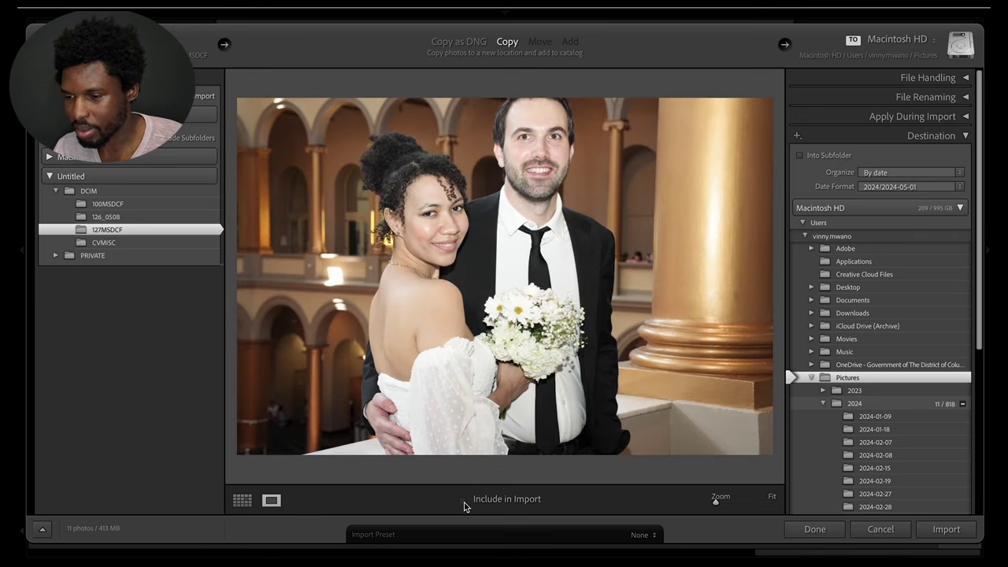
pyautogui.press('Right')
pyautogui.click(464, 504)
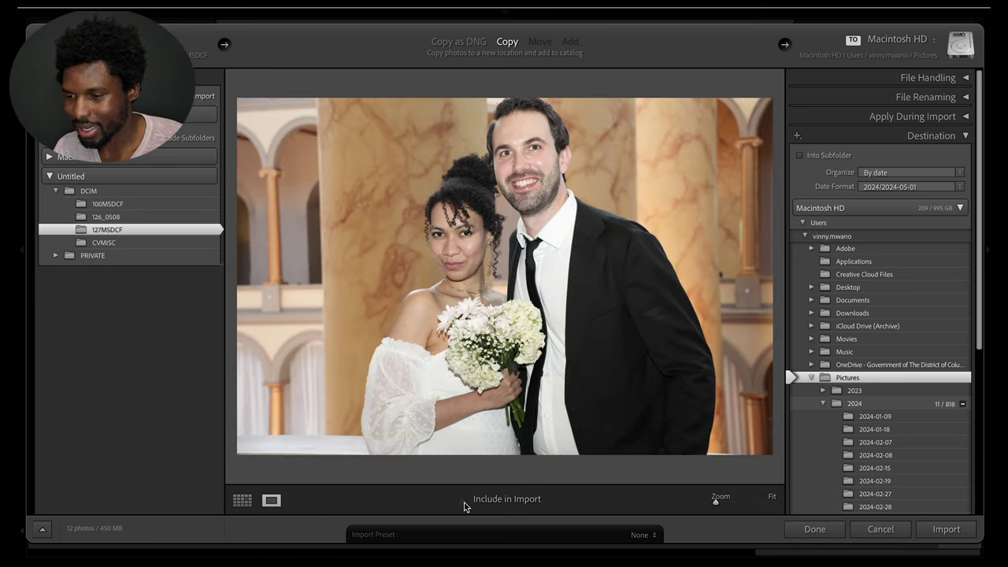
# Add two couple photos and the best of the compared burst shots to the import
pyautogui.press('Right')
pyautogui.click(464, 504)
pyautogui.press('Right')
pyautogui.press('Right')
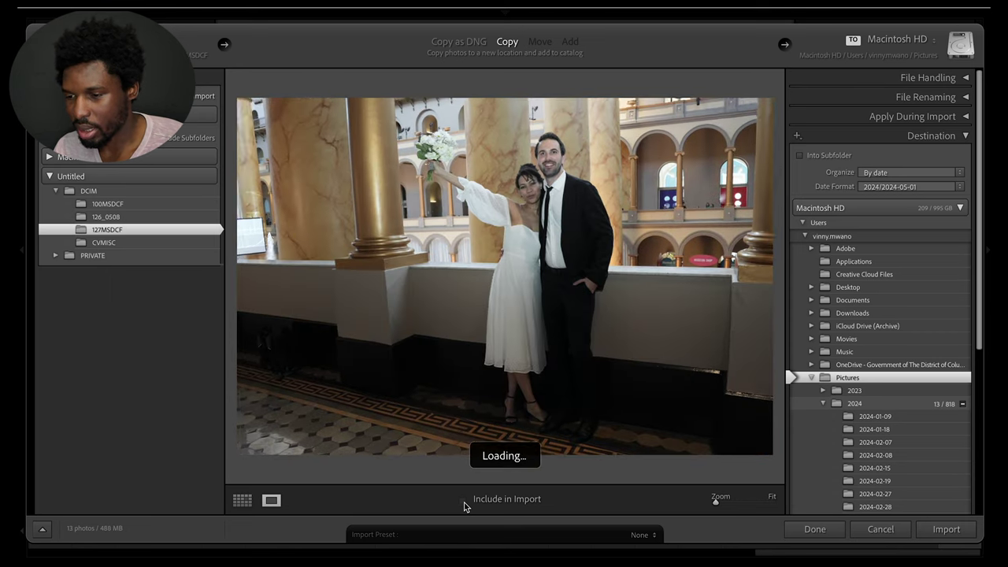
pyautogui.press('Right')
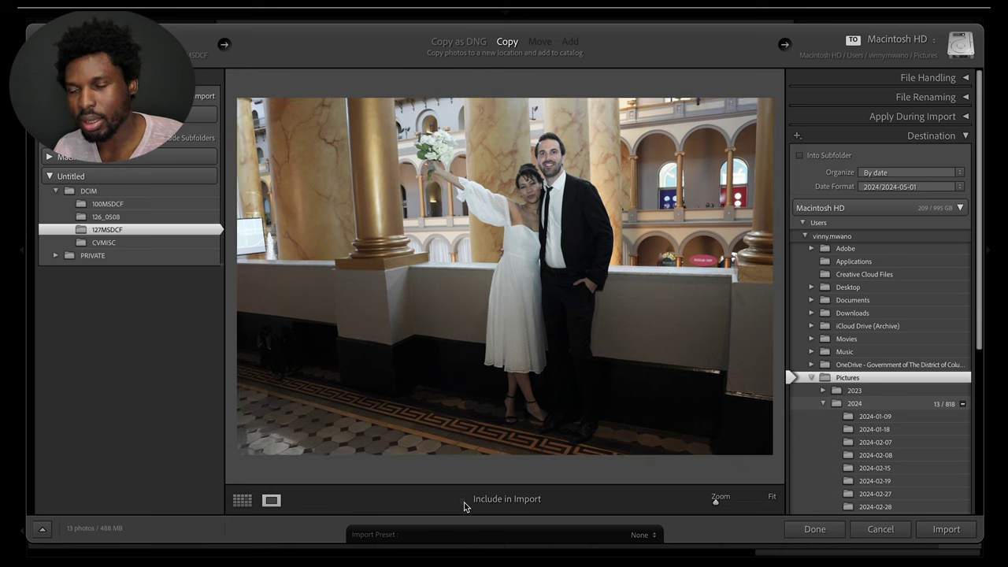
pyautogui.click(464, 504)
pyautogui.press('Right')
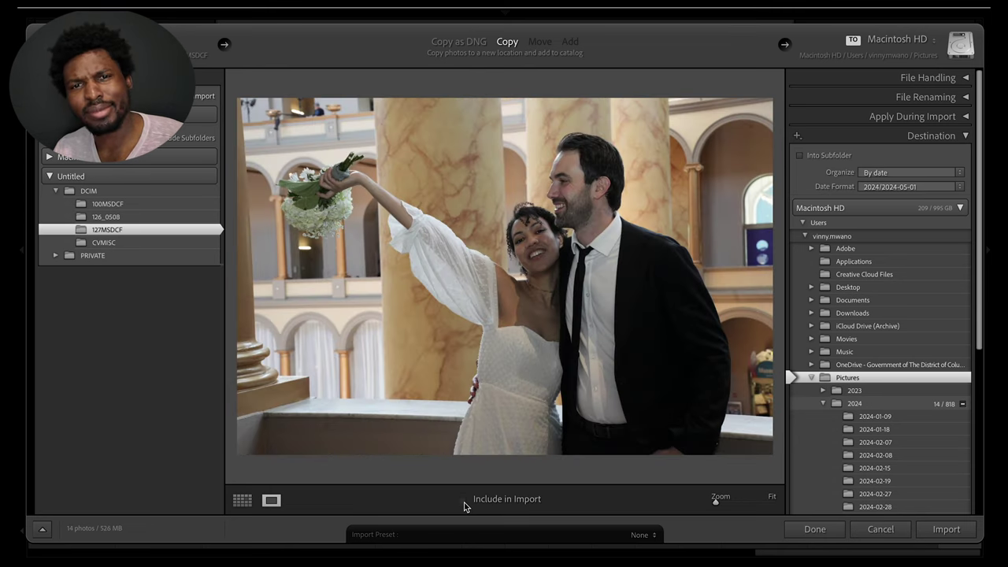
pyautogui.press('Right')
pyautogui.press('Right')
pyautogui.press('Right')
pyautogui.press('Right')
pyautogui.press('Left')
pyautogui.press('Left')
pyautogui.press('Left')
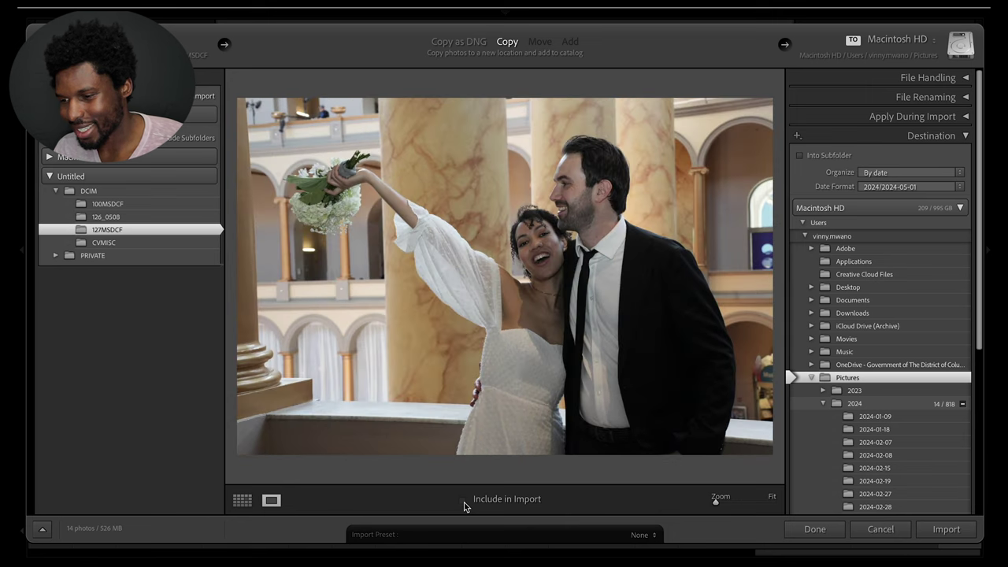
pyautogui.press('Right')
pyautogui.press('Left')
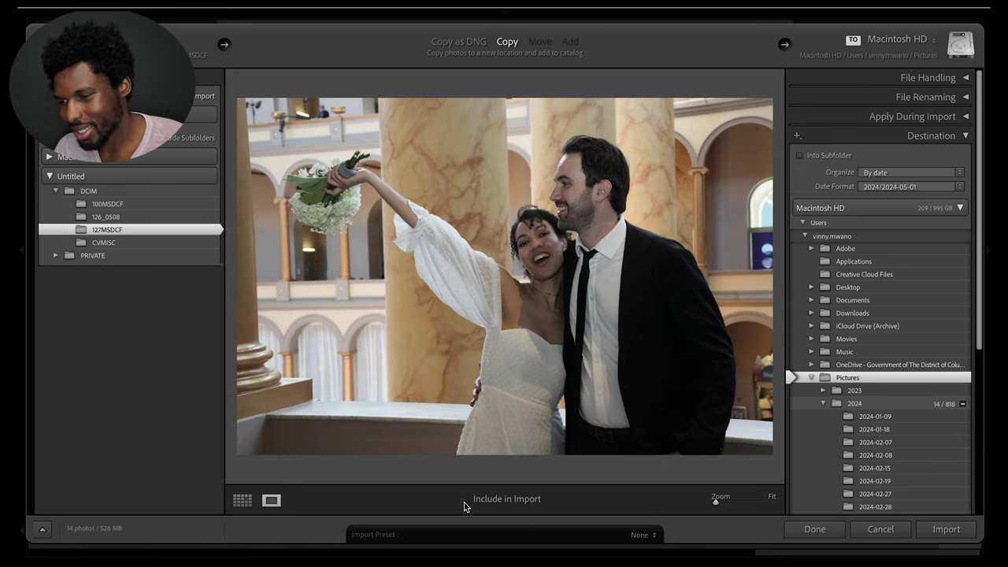
pyautogui.click(464, 501)
# Tick four consecutive photos of the couple for import
pyautogui.press('Right')
pyautogui.press('Right')
pyautogui.press('Right')
pyautogui.press('Right')
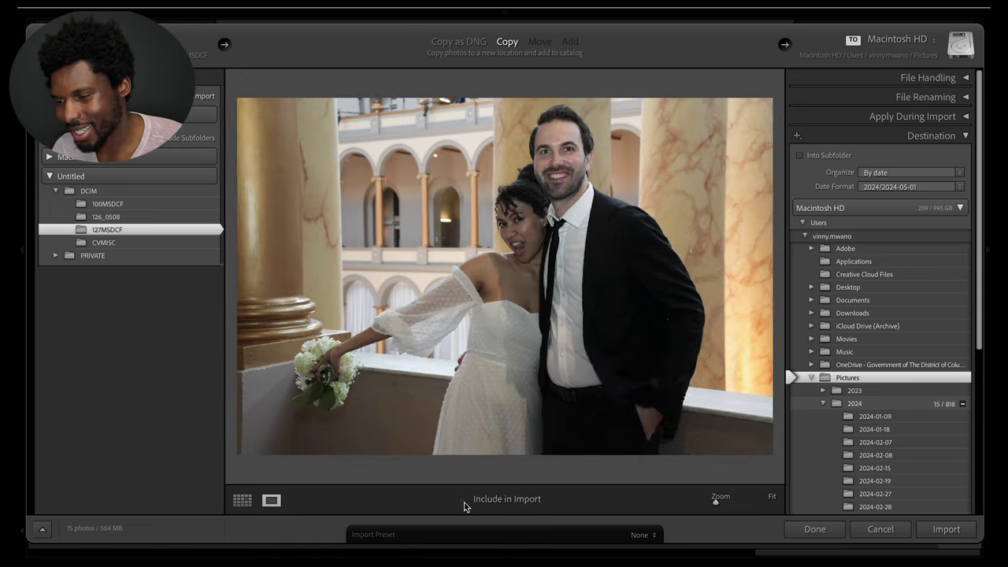
pyautogui.press('Right')
pyautogui.click(463, 501)
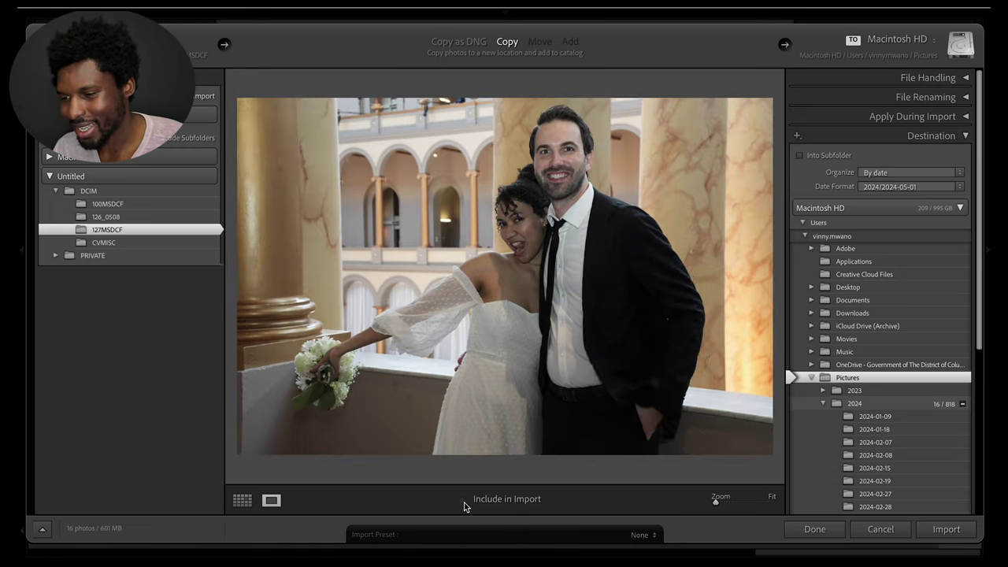
pyautogui.press('Right')
pyautogui.click(464, 501)
pyautogui.press('Right')
pyautogui.press('Right')
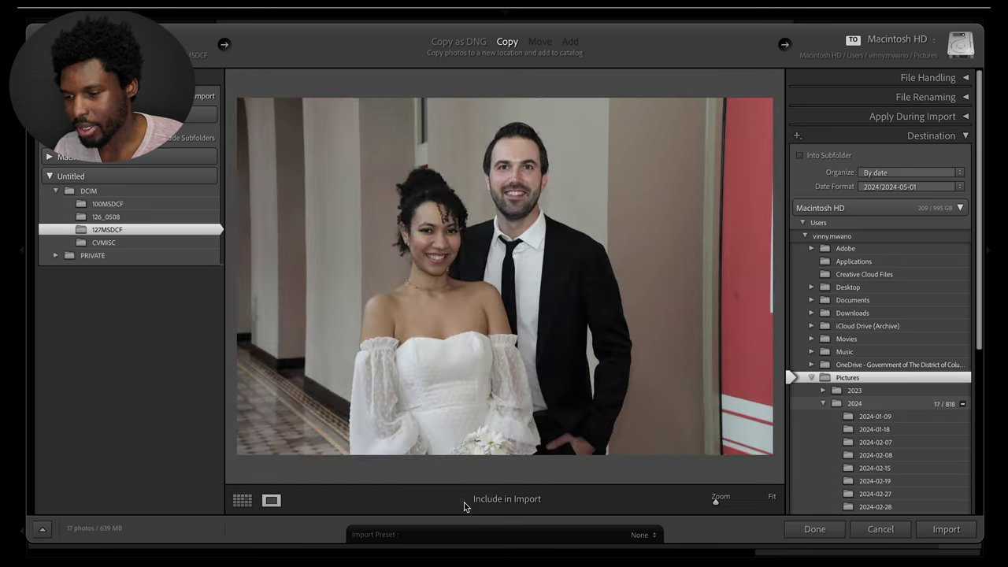
pyautogui.click(463, 501)
pyautogui.press('Right')
pyautogui.press('Right')
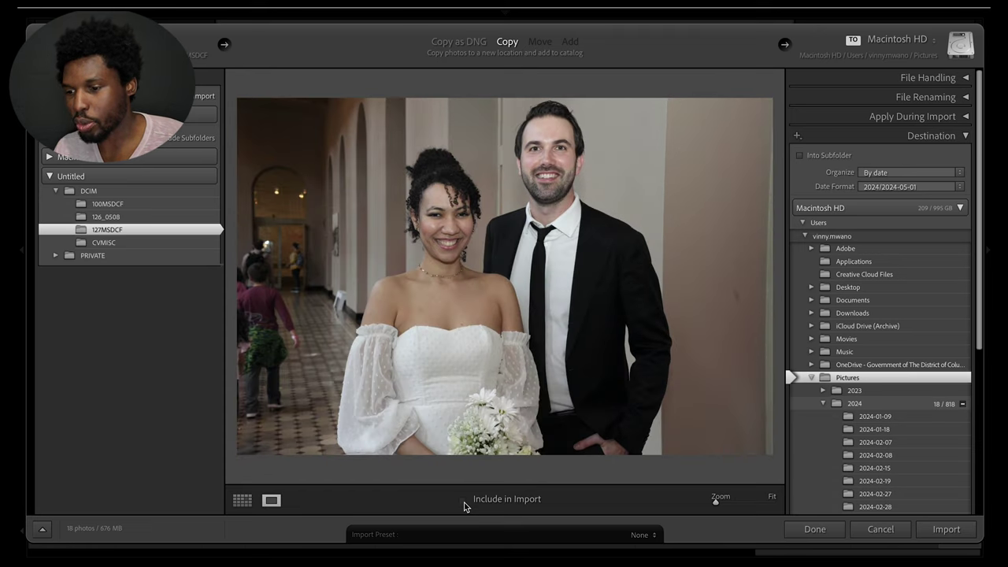
pyautogui.click(463, 501)
# Mark the seated couple shots, re-including the corridor photo and choosing the preferred near-identical shot
pyautogui.press('Right')
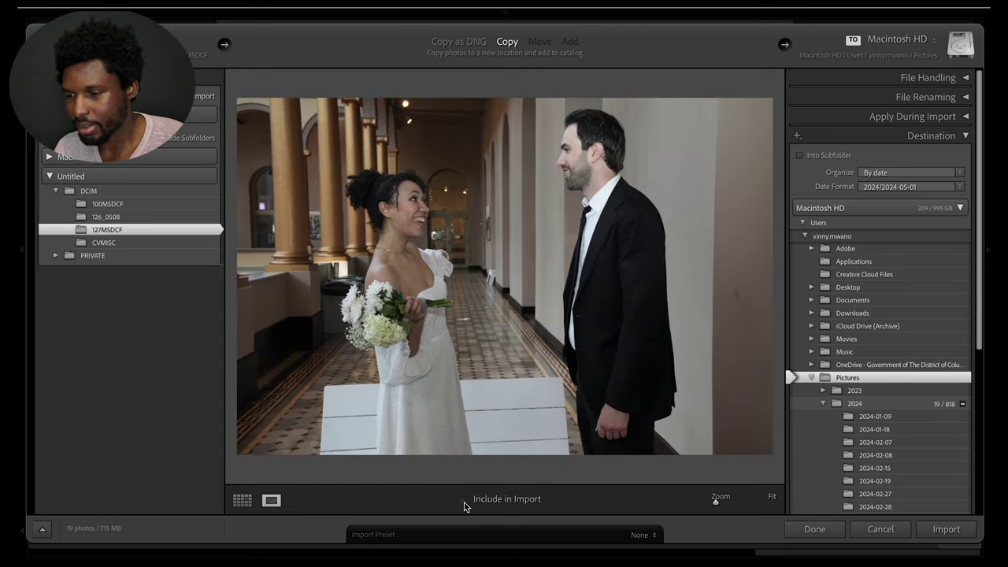
pyautogui.press('Right')
pyautogui.press('Right')
pyautogui.click(463, 501)
pyautogui.press('Right')
pyautogui.click(463, 501)
pyautogui.press('Right')
pyautogui.press('Right')
pyautogui.press('Right')
pyautogui.press('Right')
pyautogui.press('Right')
pyautogui.press('Right')
pyautogui.click(463, 501)
pyautogui.click(463, 499)
pyautogui.press('Right')
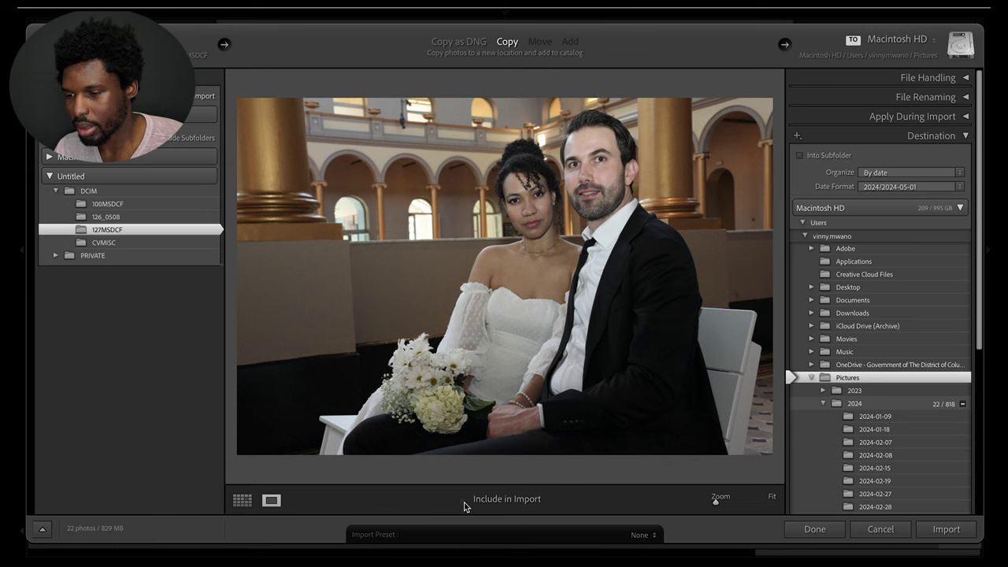
pyautogui.press('Right')
pyautogui.press('Right')
pyautogui.press('Left')
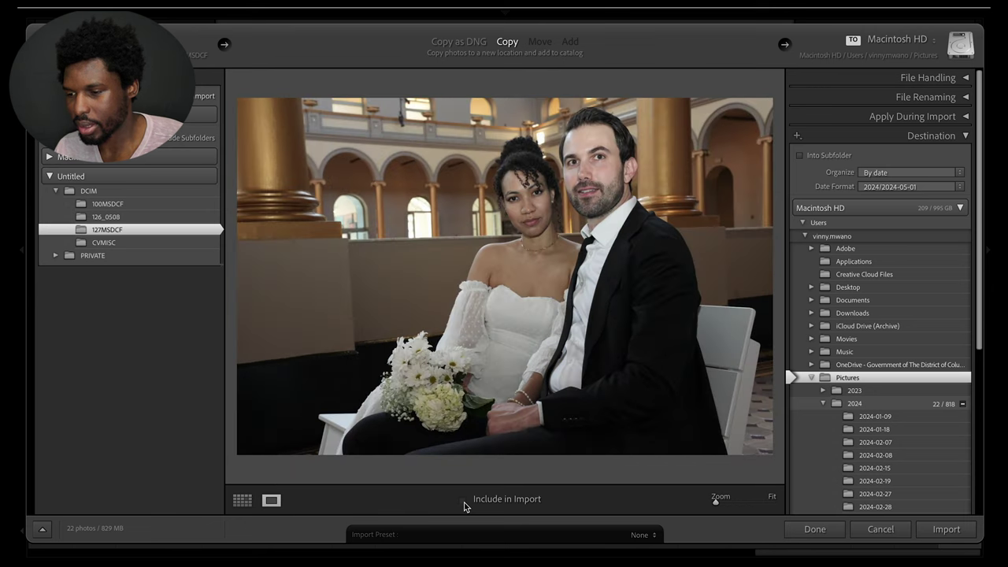
pyautogui.click(464, 501)
pyautogui.press('Right')
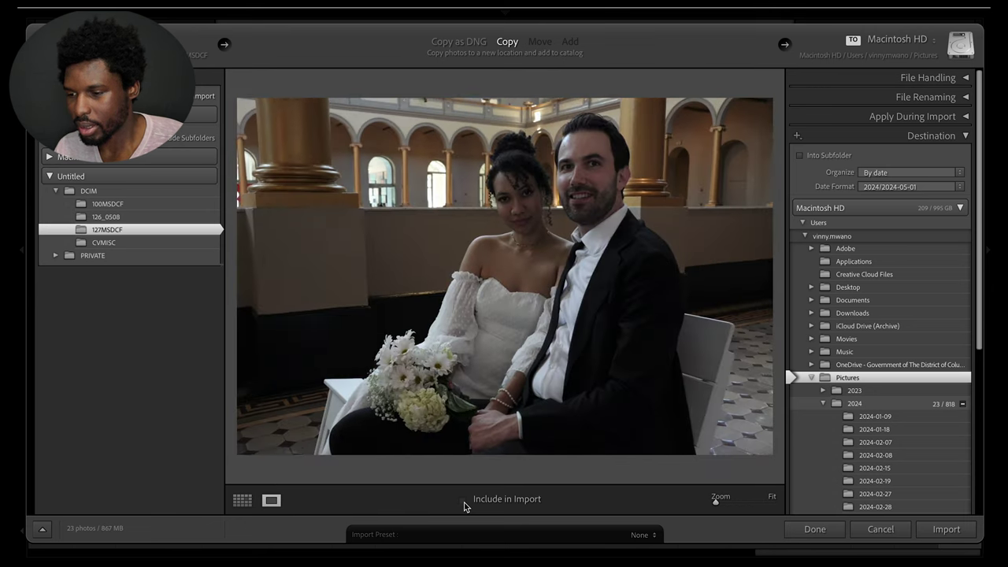
pyautogui.press('Right')
pyautogui.press('Right')
# Add the white-bench shot and the kissing close-ups chosen from the burst
pyautogui.press('Right')
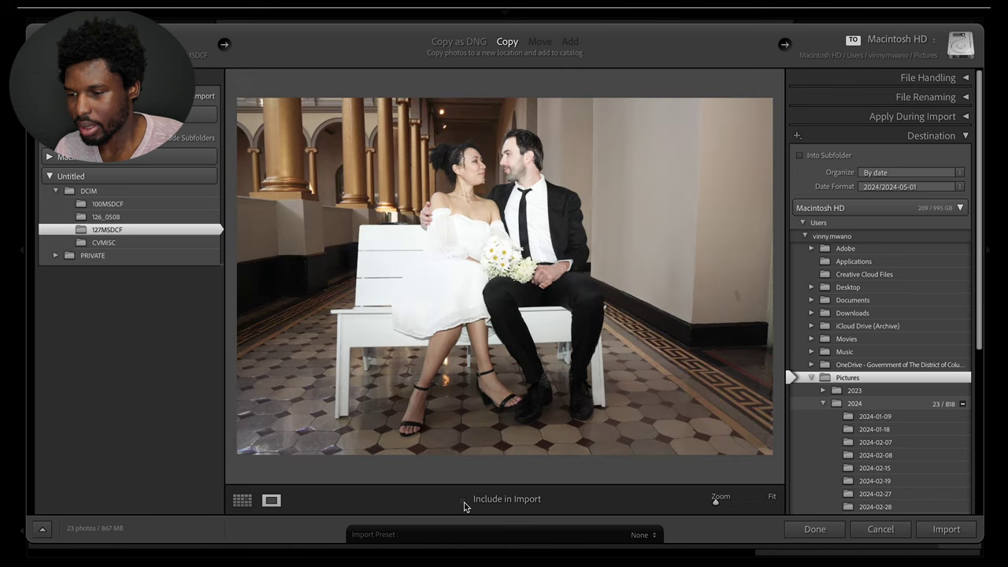
pyautogui.click(464, 502)
pyautogui.press('Right')
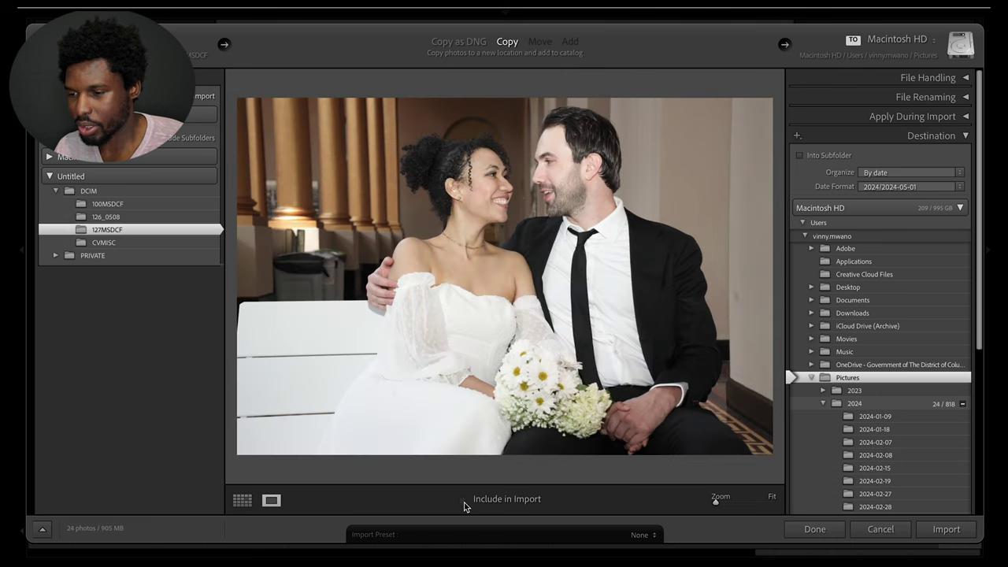
pyautogui.click(464, 502)
pyautogui.press('Right')
pyautogui.press('Right')
pyautogui.press('Right')
pyautogui.press('Right')
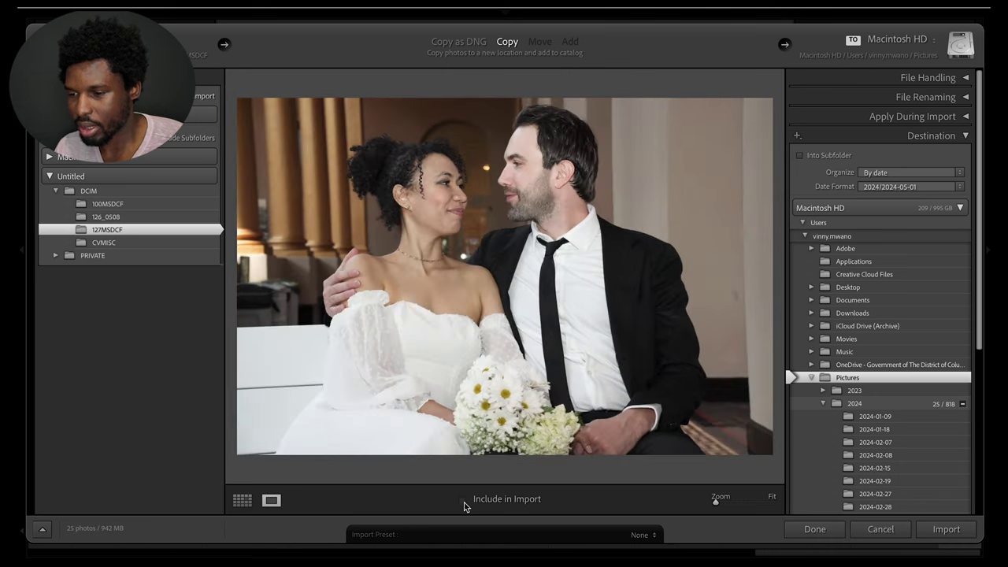
pyautogui.press('Right')
pyautogui.press('Right')
pyautogui.press('Left')
pyautogui.press('Left')
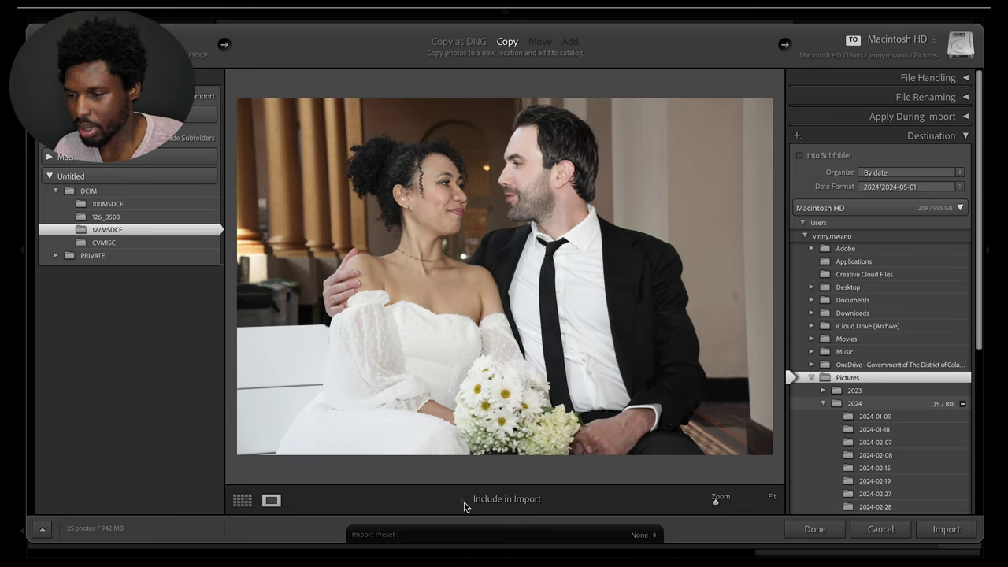
pyautogui.press('Left')
pyautogui.click(464, 502)
# Tick the successive kissing burst shots on the bench for import
pyautogui.press('Right')
pyautogui.click(464, 502)
pyautogui.press('Right')
pyautogui.click(464, 502)
pyautogui.press('Right')
pyautogui.click(464, 502)
pyautogui.press('Right')
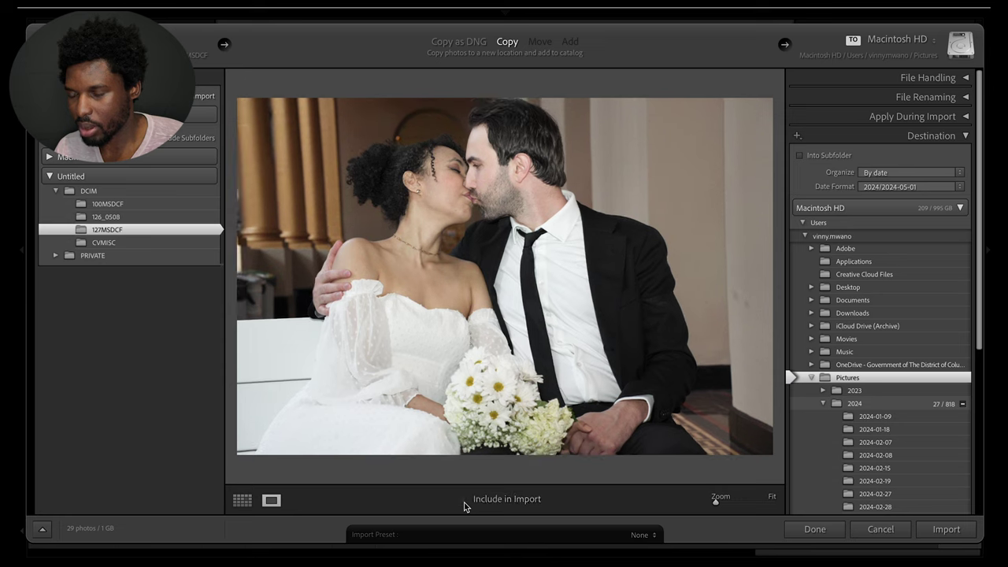
pyautogui.click(464, 502)
pyautogui.press('Right')
pyautogui.click(464, 502)
pyautogui.press('Right')
# Continue ticking the remaining bench burst shots for import
pyautogui.press('Right')
pyautogui.click(464, 501)
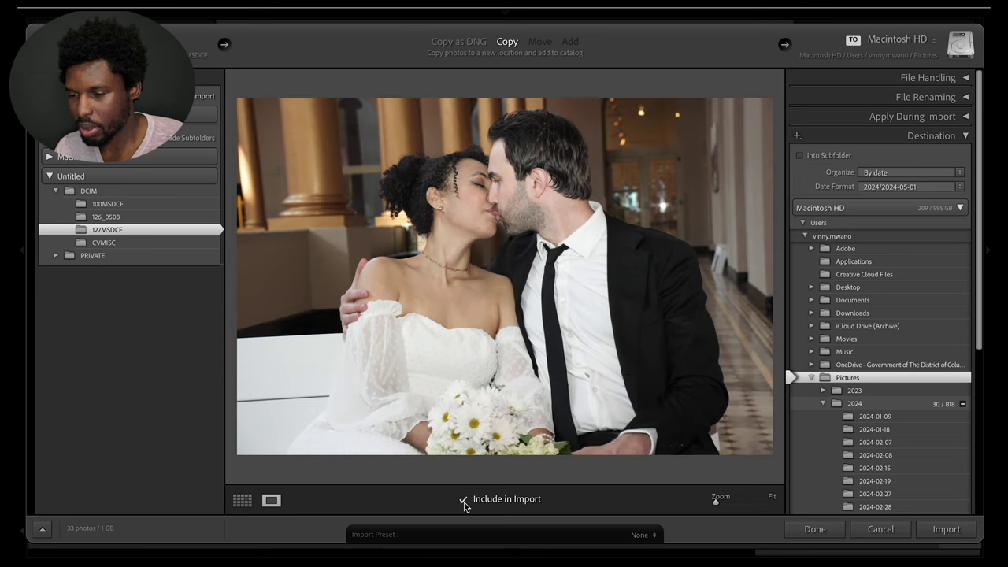
pyautogui.press('Right')
pyautogui.click(464, 502)
pyautogui.press('Right')
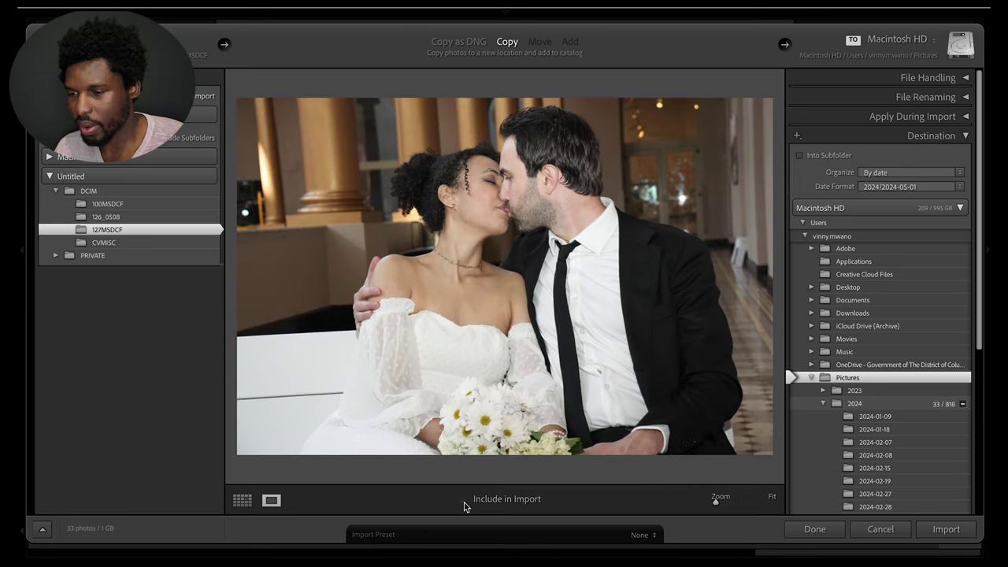
pyautogui.click(464, 501)
pyautogui.press('Right')
pyautogui.click(464, 501)
pyautogui.press('Right')
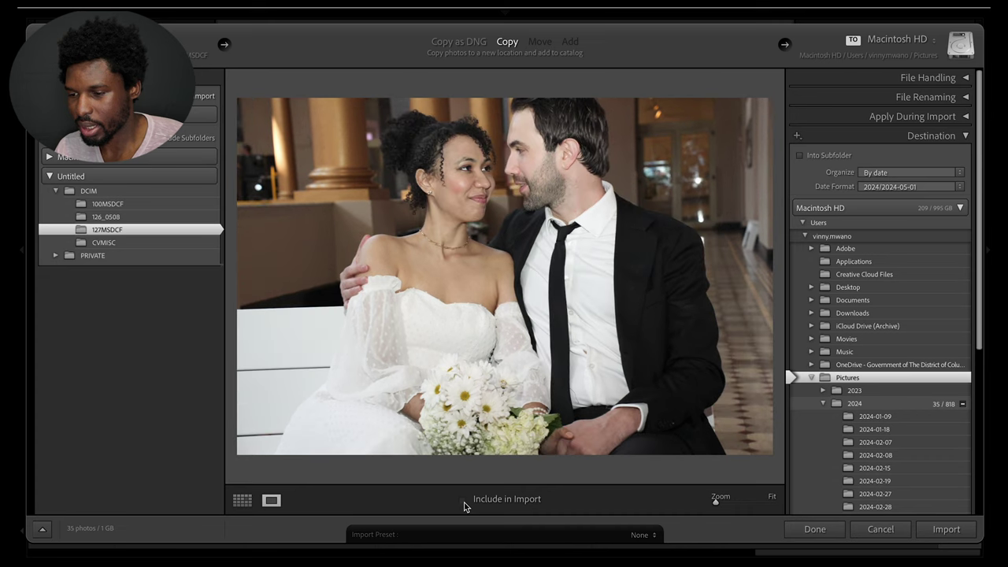
pyautogui.click(464, 502)
pyautogui.press('Right')
pyautogui.press('Right')
pyautogui.press('Left')
pyautogui.click(464, 502)
# Mark the wide bench shots of the couple for import
pyautogui.press('Right')
pyautogui.click(464, 502)
pyautogui.press('Right')
pyautogui.press('Right')
pyautogui.press('Right')
pyautogui.click(464, 502)
pyautogui.press('Right')
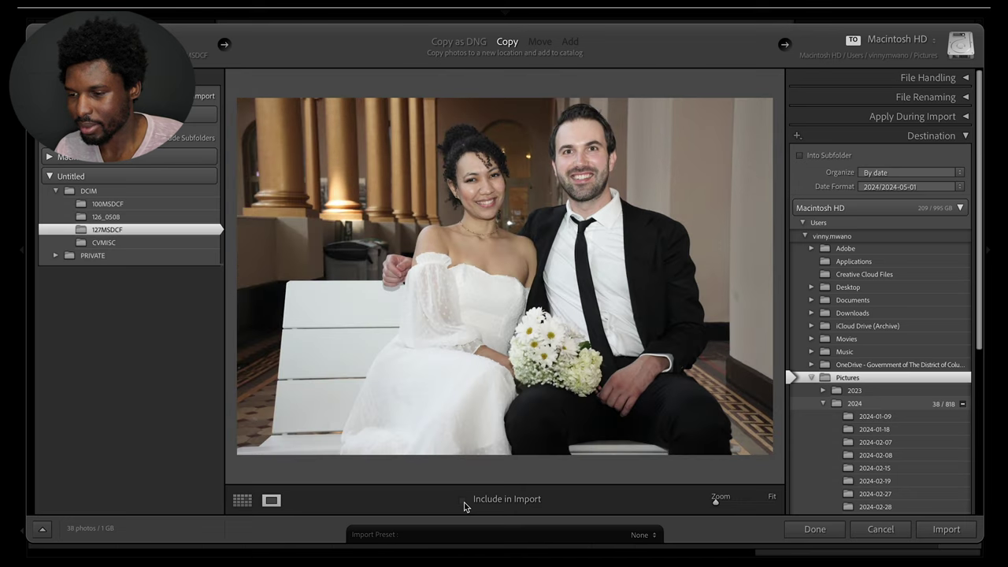
pyautogui.press('Right')
pyautogui.press('Right')
pyautogui.click(464, 502)
pyautogui.press('Right')
pyautogui.press('Right')
pyautogui.press('Right')
pyautogui.click(464, 502)
# Add the red-wall bench close-ups of the couple to the import
pyautogui.press('Right')
pyautogui.press('Right')
pyautogui.press('Right')
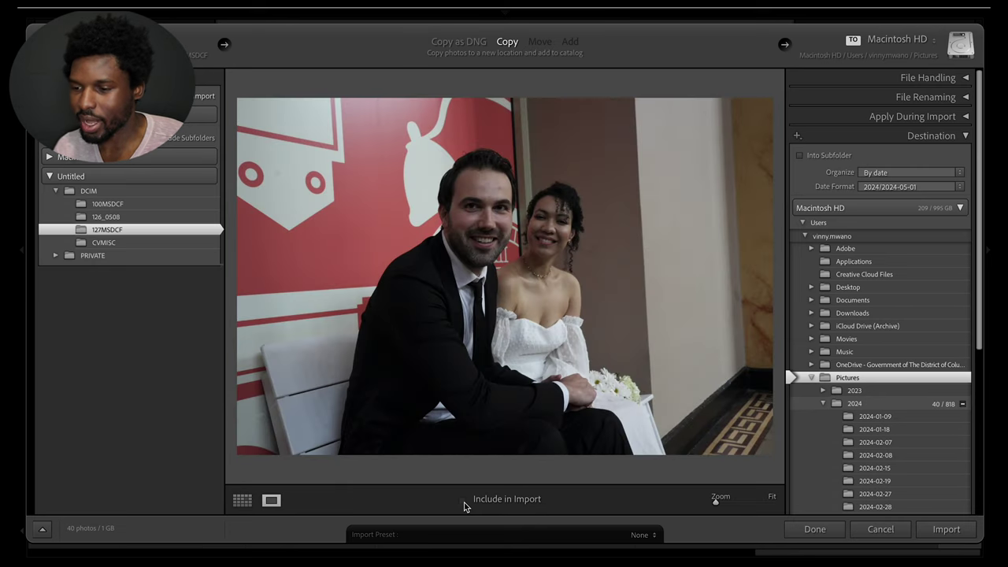
pyautogui.press('Right')
pyautogui.press('Right')
pyautogui.press('Right')
pyautogui.press('Right')
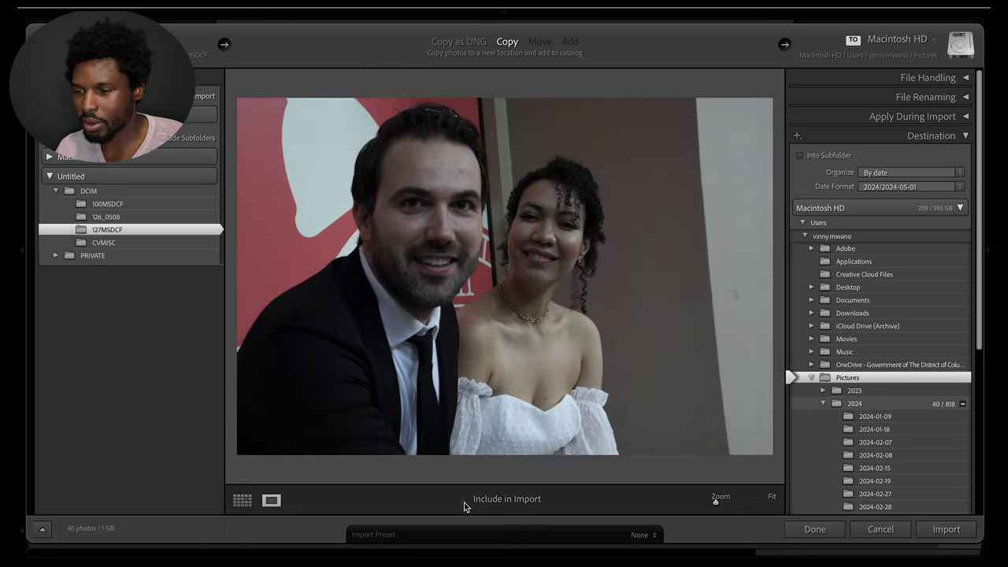
pyautogui.press('Right')
pyautogui.press('Right')
pyautogui.press('Right')
pyautogui.press('Right')
pyautogui.press('Right')
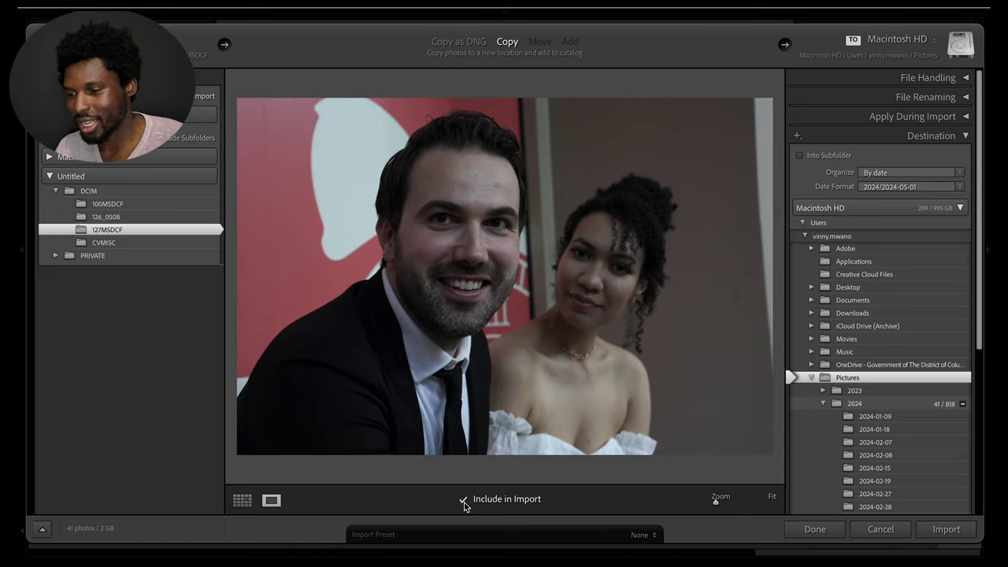
pyautogui.click(464, 503)
pyautogui.press('Right')
pyautogui.press('Right')
pyautogui.click(464, 502)
pyautogui.press('Right')
pyautogui.press('Right')
pyautogui.press('Right')
pyautogui.press('Right')
pyautogui.press('Right')
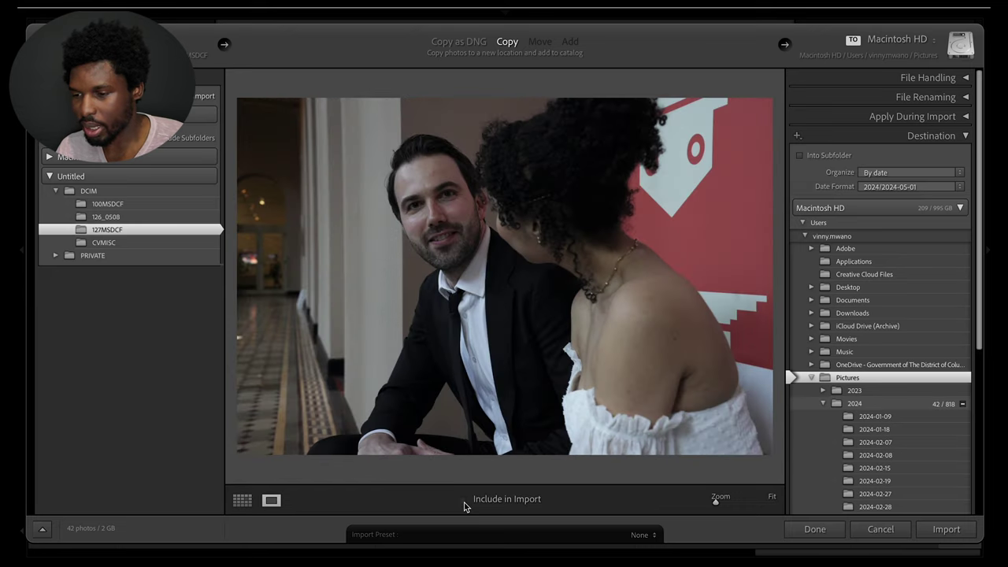
pyautogui.click(464, 502)
pyautogui.press('Right')
pyautogui.press('Right')
pyautogui.press('Right')
pyautogui.press('Right')
pyautogui.press('Right')
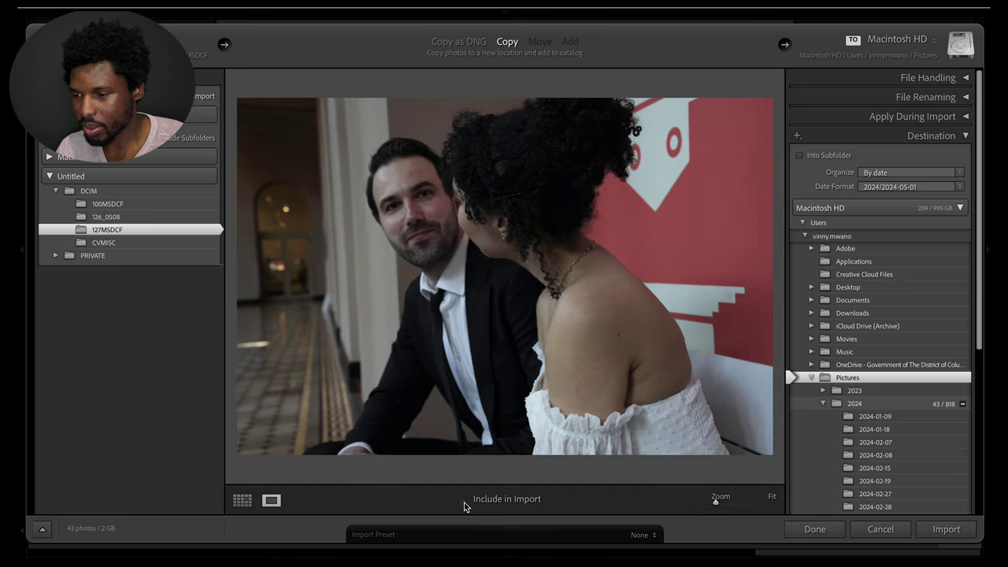
pyautogui.press('Right')
pyautogui.click(464, 502)
# Add the full-length shot and two similar photos for 47 total, then return to grid view
pyautogui.press('Right')
pyautogui.press('Right')
pyautogui.press('Right')
pyautogui.press('Right')
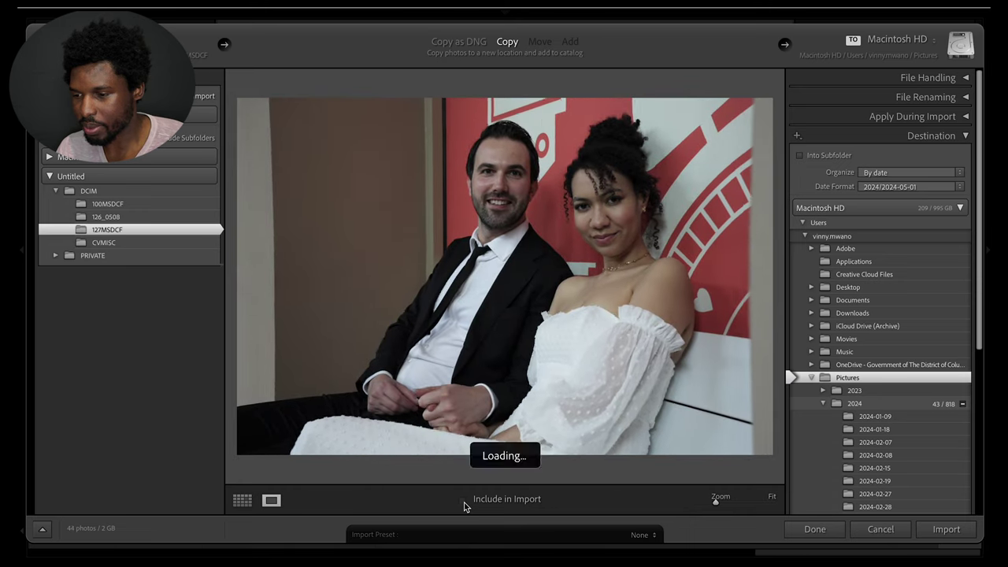
pyautogui.press('Right')
pyautogui.press('Right')
pyautogui.press('Right')
pyautogui.press('Right')
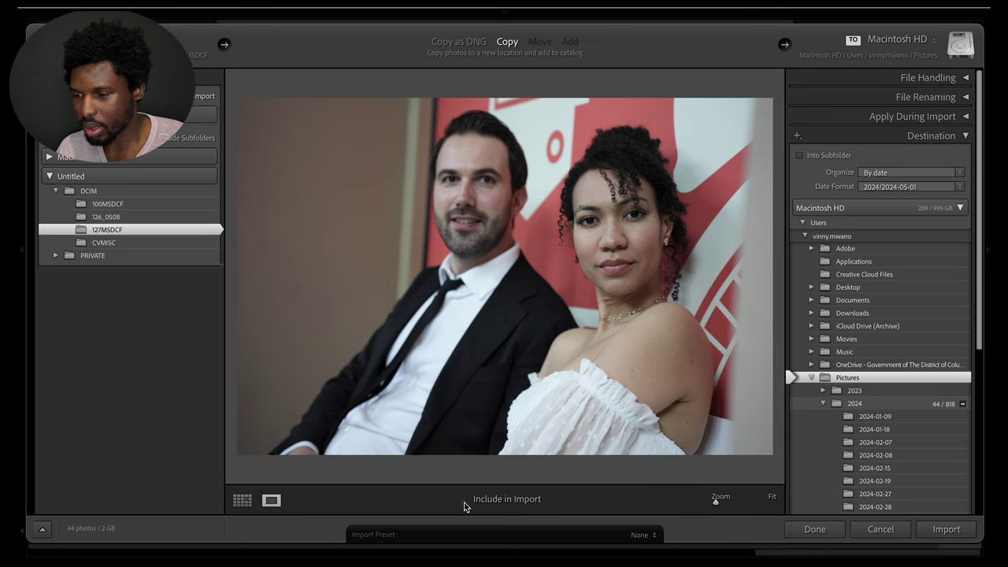
pyautogui.click(464, 503)
pyautogui.press('Right')
pyautogui.click(464, 499)
pyautogui.press('Right')
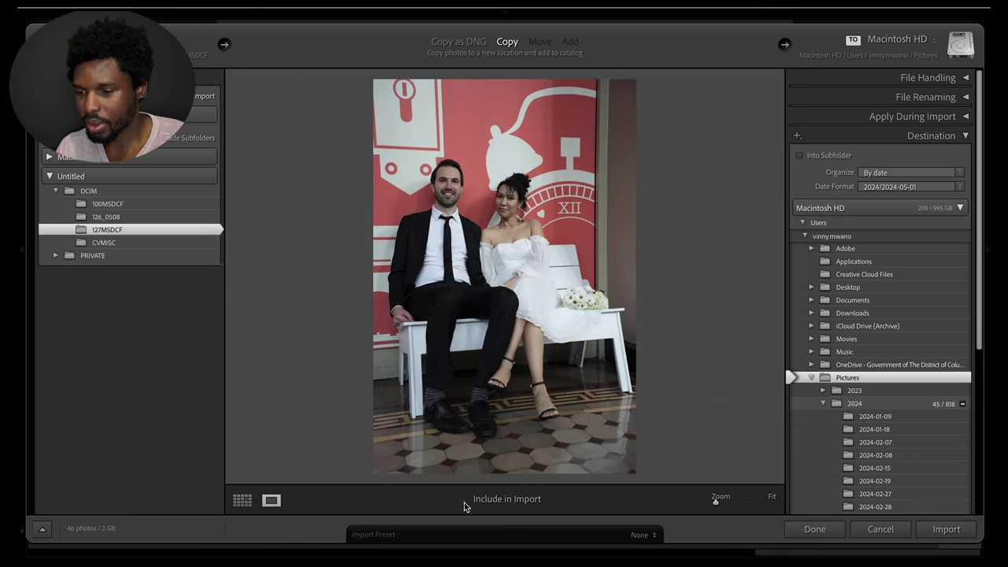
pyautogui.click(463, 499)
pyautogui.press('Right')
pyautogui.press('Right')
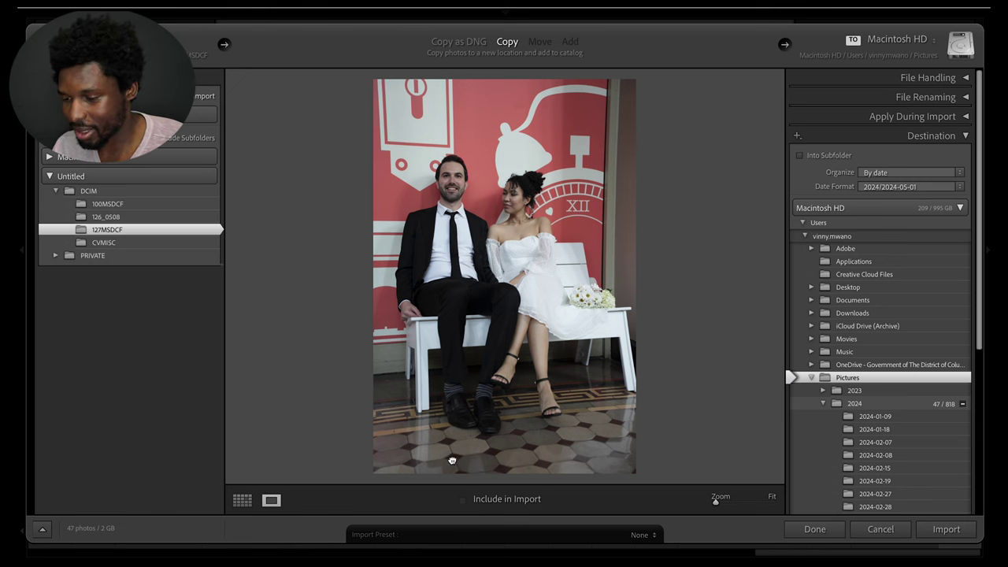
pyautogui.press('g')
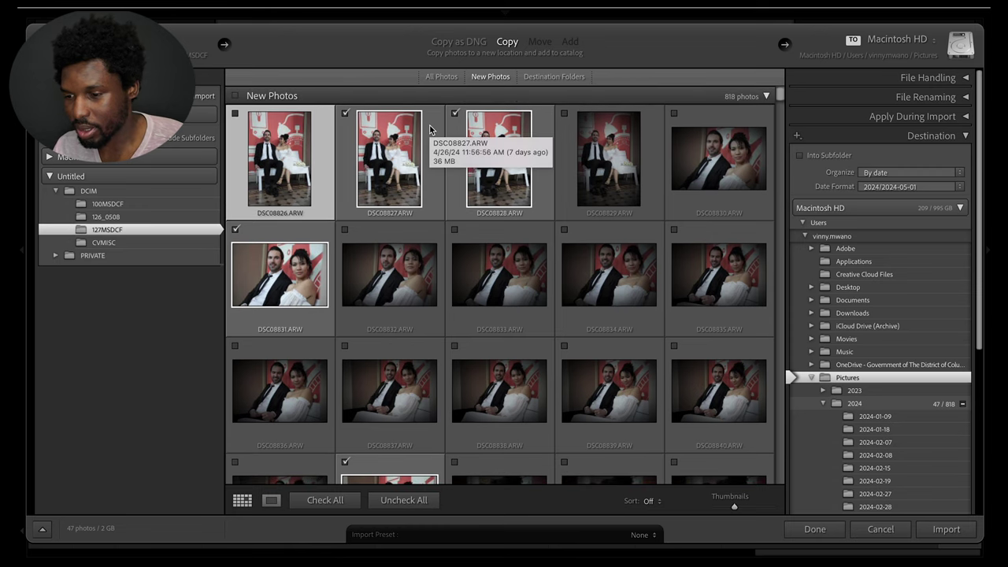
# Open DSC08833.ARW in loupe view and browse the couple's burst frames
pyautogui.click(502, 304)
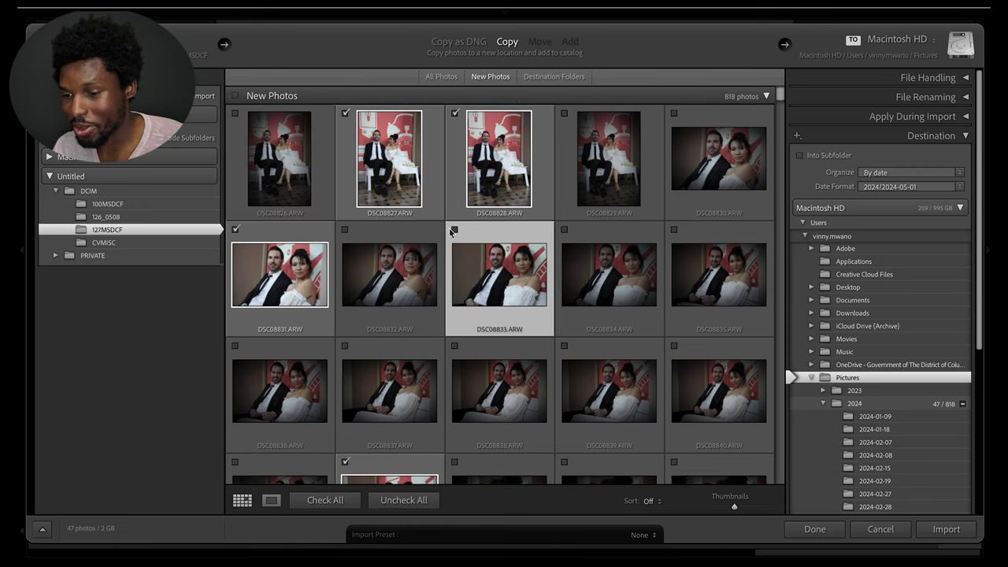
pyautogui.click(271, 501)
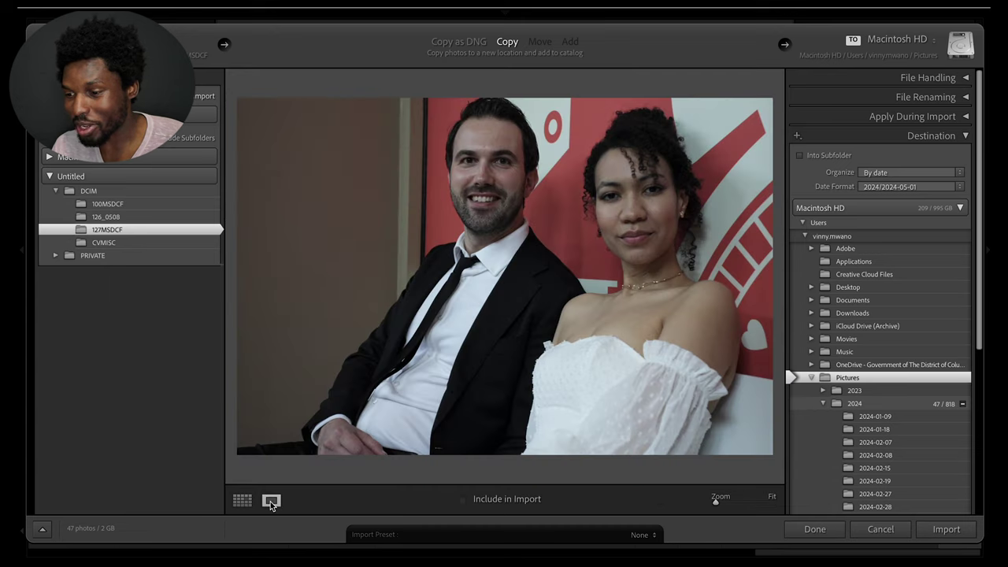
pyautogui.press('Right')
pyautogui.press('Right')
pyautogui.press('Right')
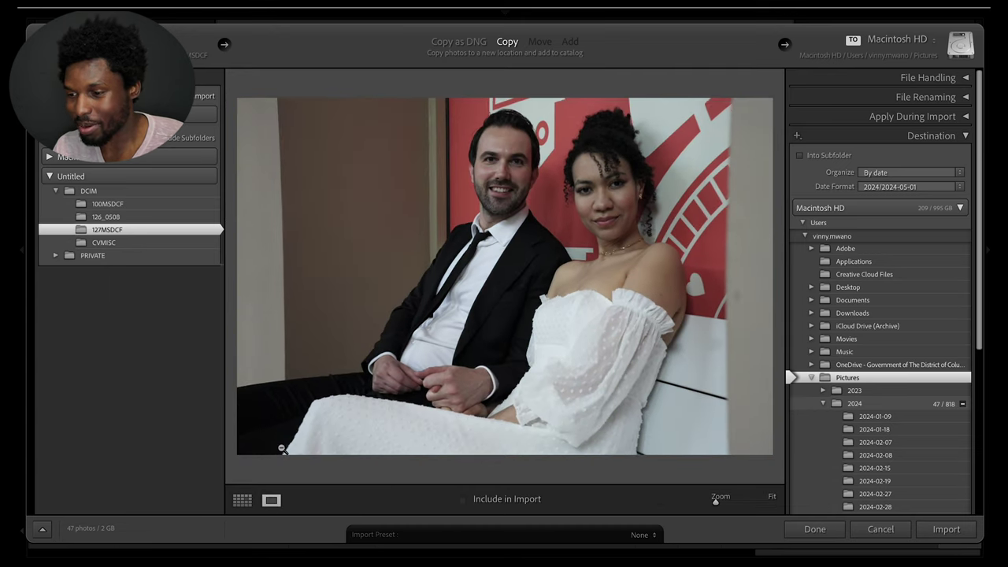
pyautogui.press('Right')
pyautogui.press('Right')
pyautogui.press('Right')
pyautogui.press('Right')
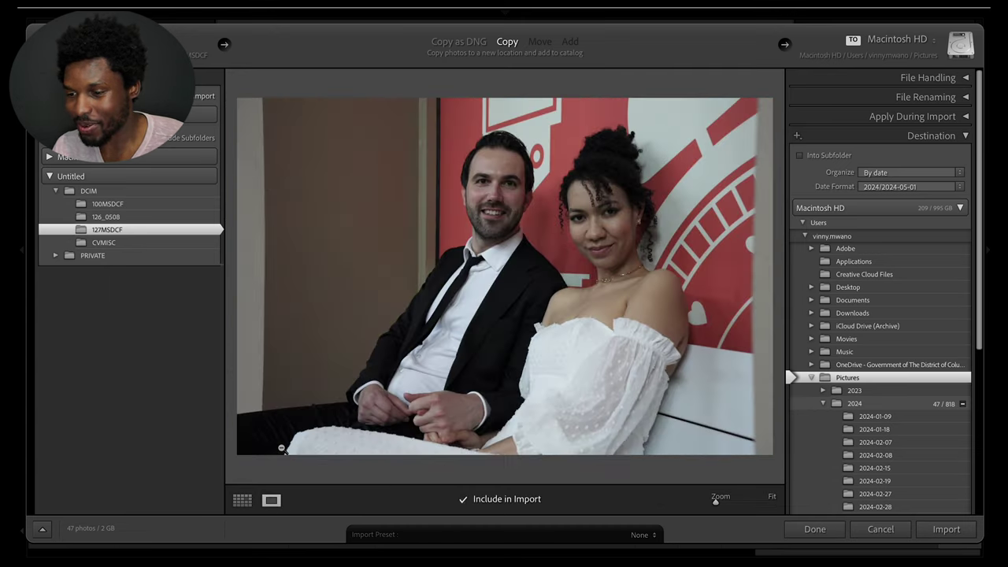
pyautogui.press('Right')
pyautogui.press('Right')
pyautogui.press('Right')
pyautogui.press('Right')
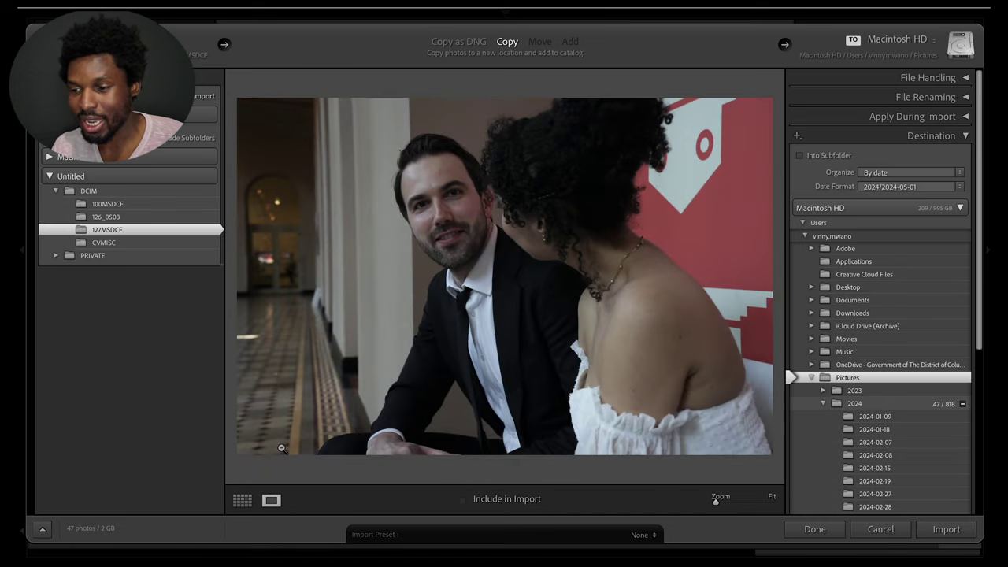
pyautogui.press('Right')
pyautogui.press('Right')
pyautogui.press('Right')
pyautogui.press('Right')
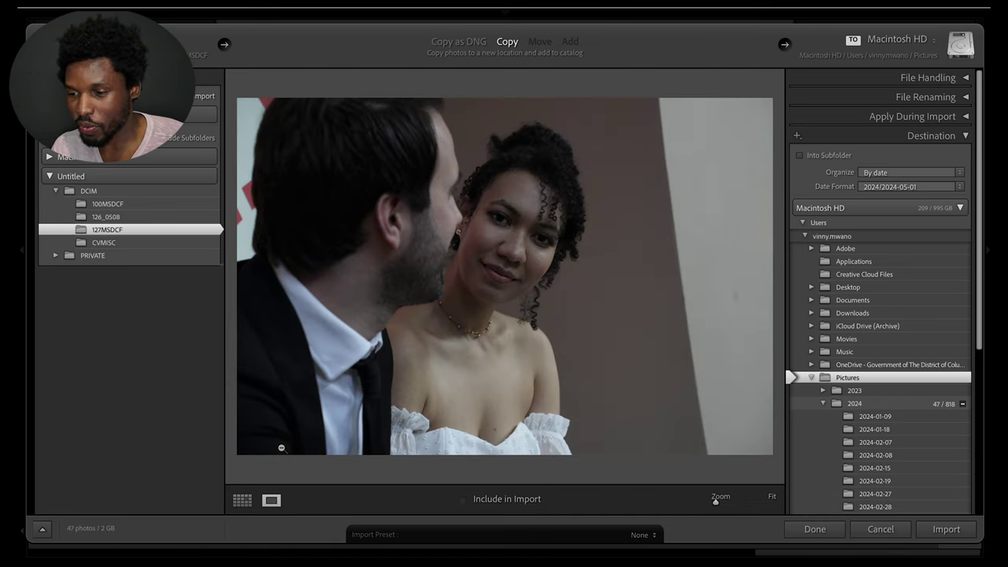
pyautogui.press('Right')
pyautogui.press('Left')
pyautogui.press('Right')
pyautogui.press('Left')
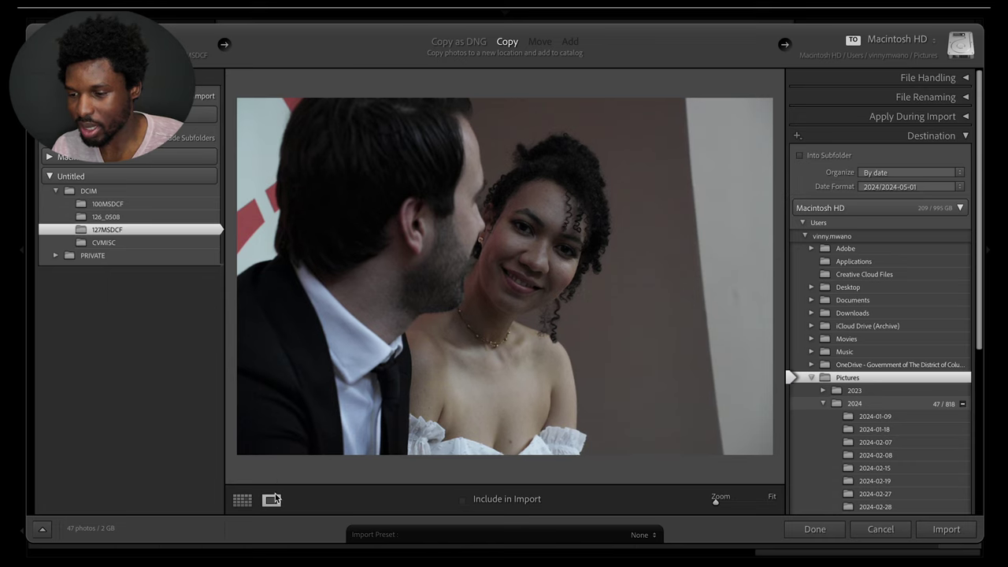
# Include the couple frame, the wide bench shot and the close-up in the import
pyautogui.click(464, 500)
pyautogui.press('Right')
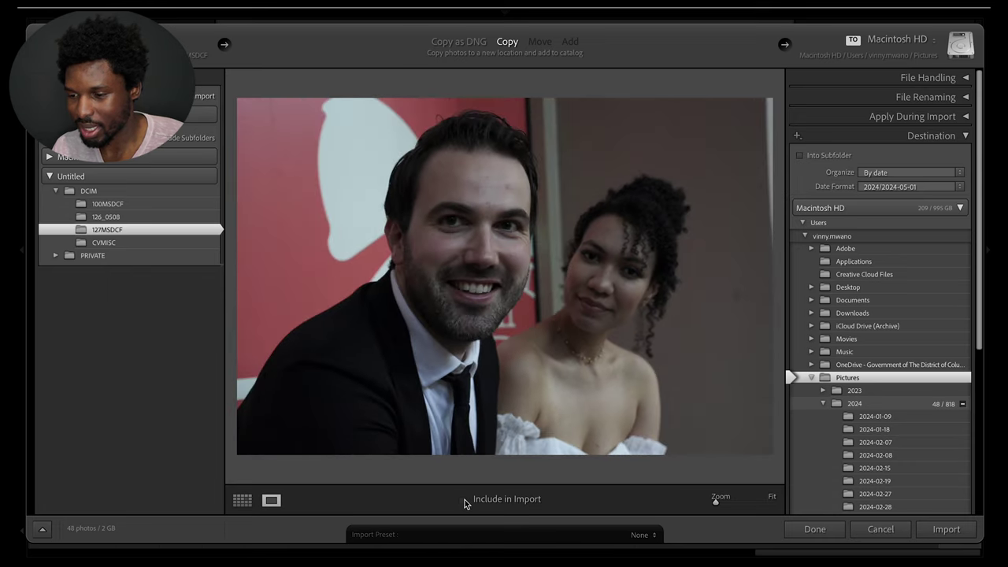
pyautogui.press('Right')
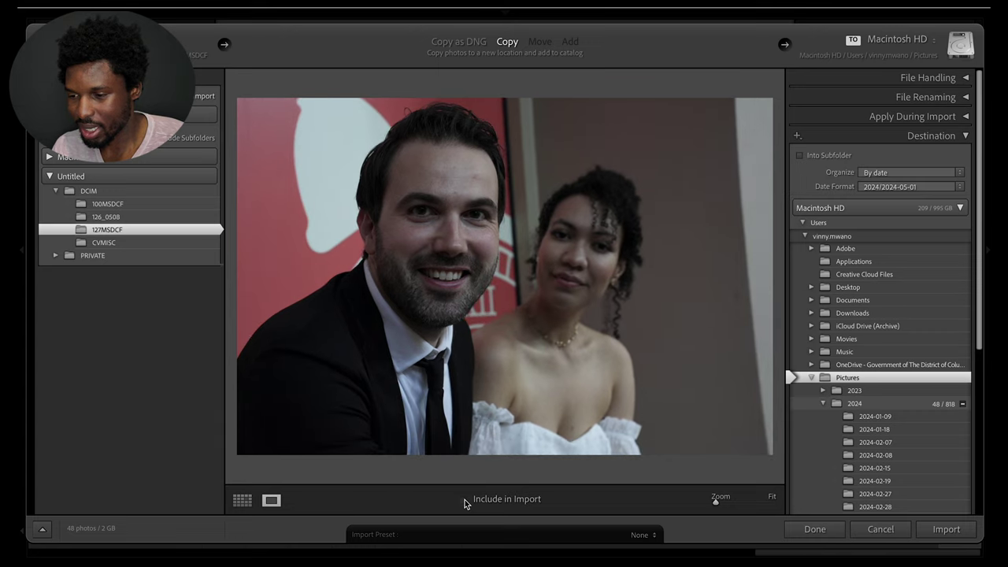
pyautogui.press('Right')
pyautogui.press('Right')
pyautogui.press('Right')
pyautogui.press('Right')
pyautogui.press('Right')
pyautogui.press('Right')
pyautogui.press('Right')
pyautogui.press('Right')
pyautogui.press('Right')
pyautogui.press('Right')
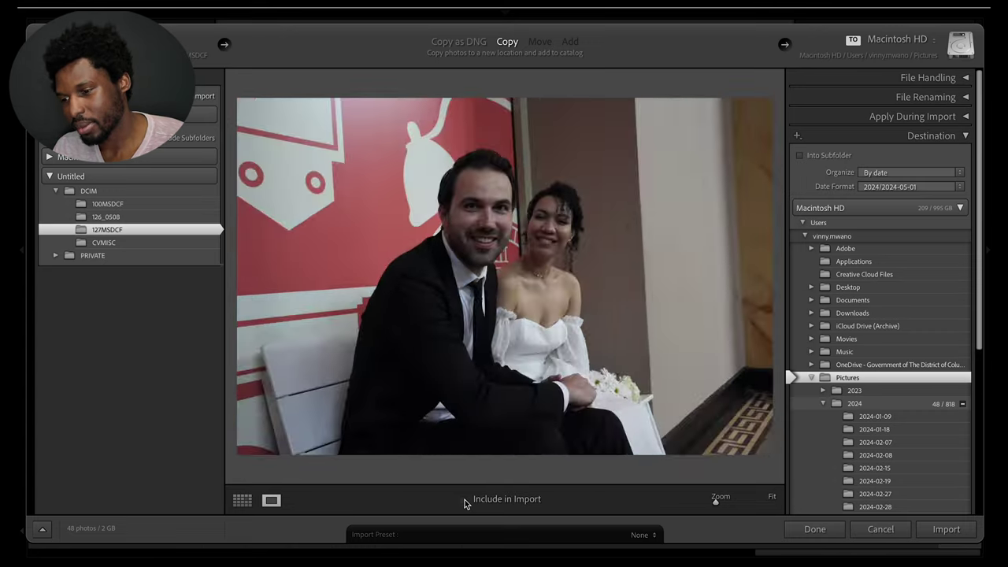
pyautogui.press('Right')
pyautogui.press('Right')
pyautogui.press('Right')
pyautogui.press('Right')
pyautogui.press('Right')
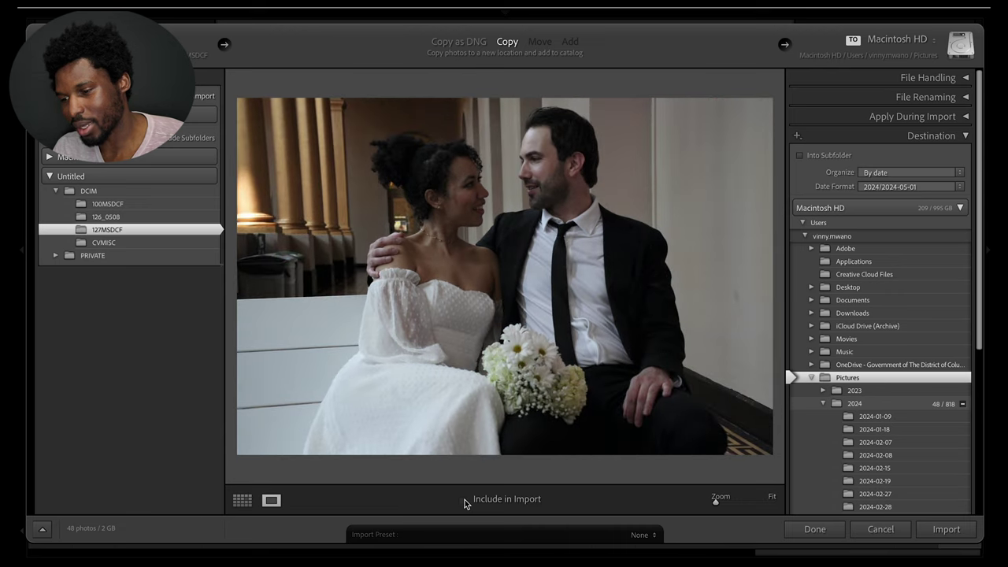
pyautogui.press('Right')
pyautogui.click(464, 500)
# Compare the wide and close-up shots, dropping the close-up and adding another couple frame
pyautogui.press('Right')
pyautogui.press('Right')
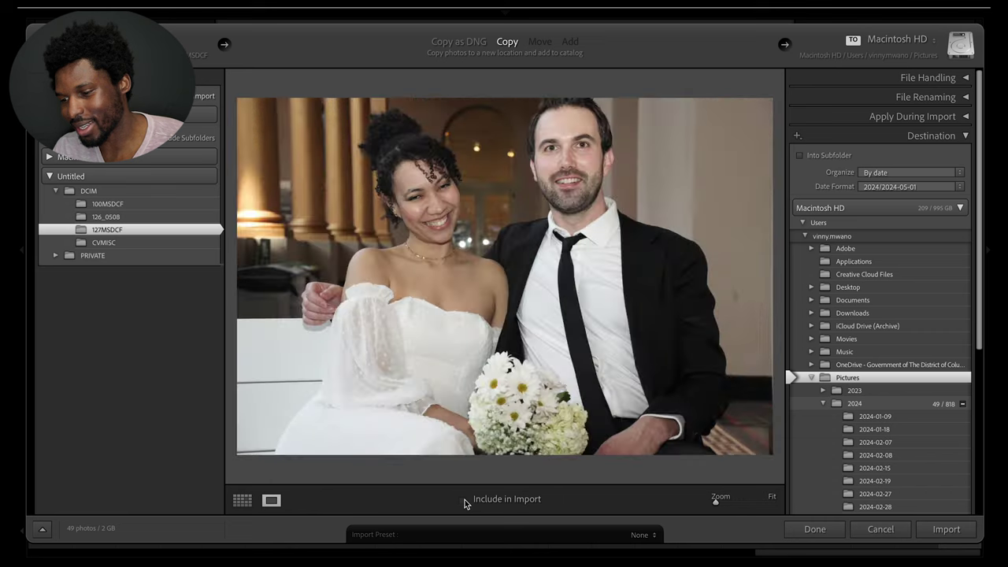
pyautogui.click(464, 501)
pyautogui.press('Right')
pyautogui.press('Left')
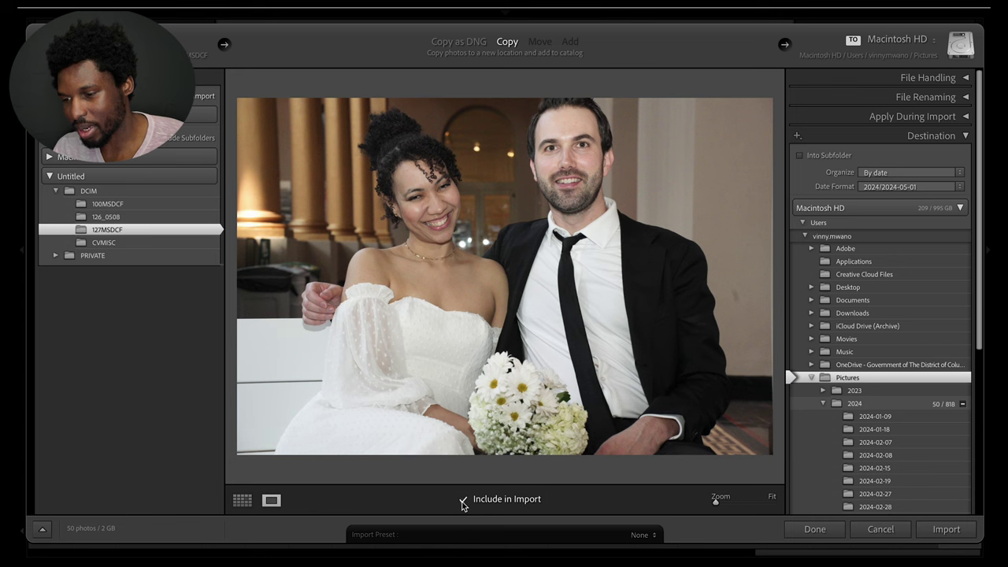
pyautogui.click(464, 500)
pyautogui.press('Right')
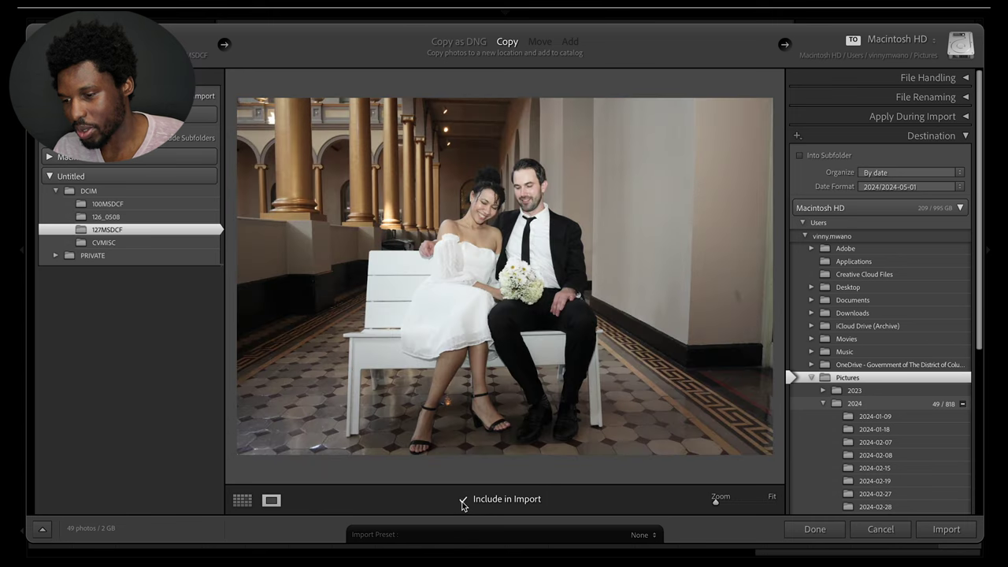
pyautogui.press('Left')
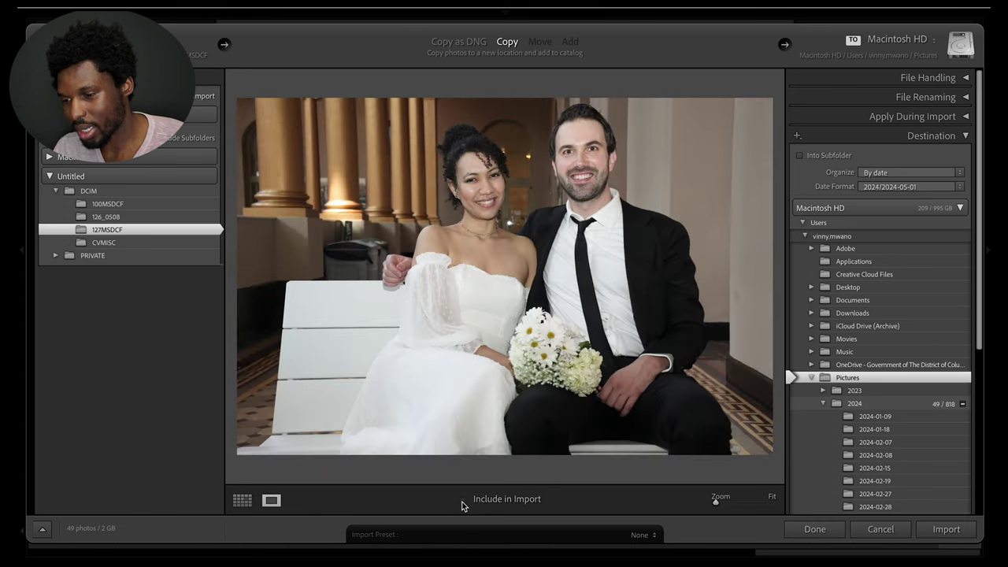
pyautogui.click(464, 500)
# Include the kissing shot and import the 51 selected photos
pyautogui.press('Right')
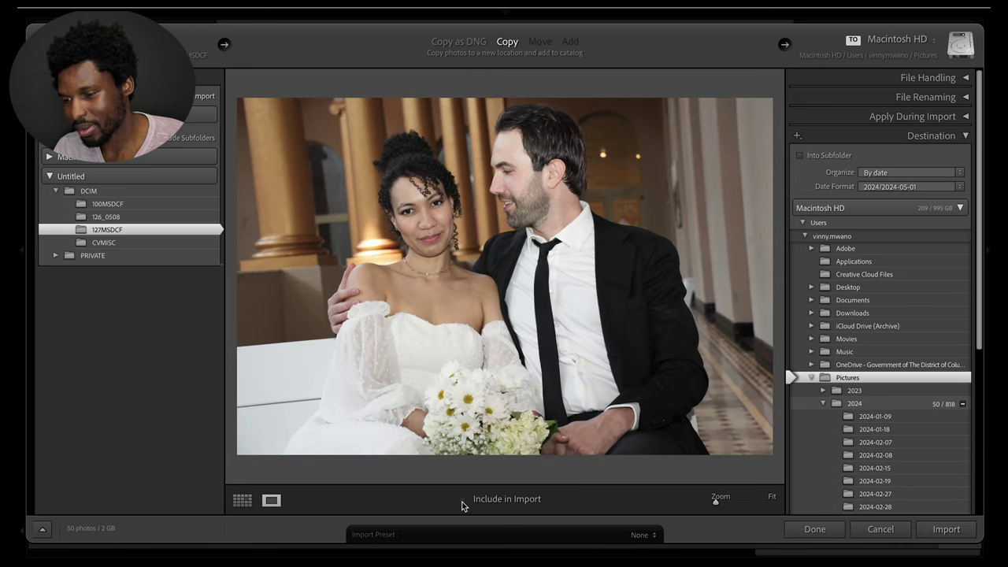
pyautogui.press('Right')
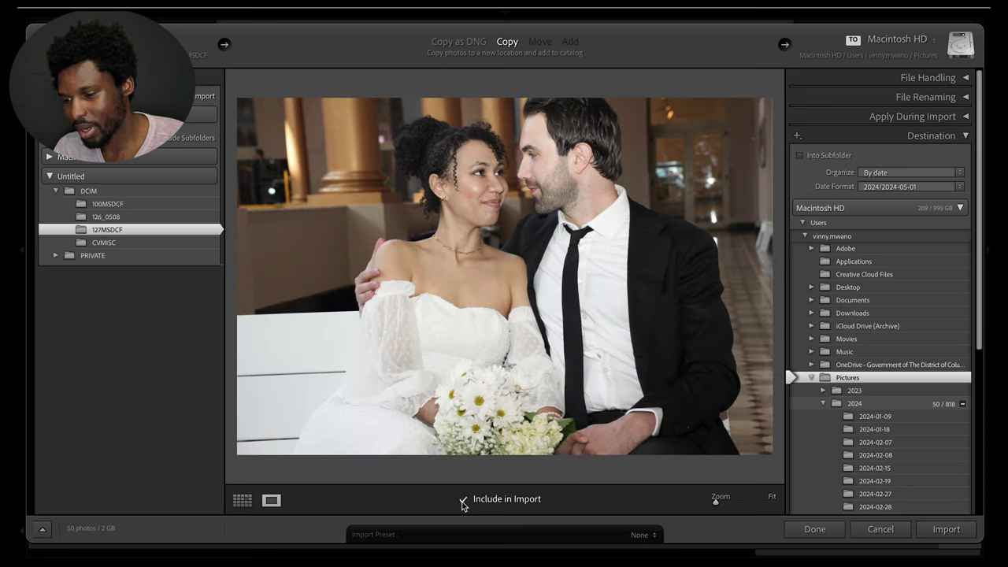
pyautogui.press('Right')
pyautogui.press('Right')
pyautogui.press('Right')
pyautogui.press('Right')
pyautogui.press('Right')
pyautogui.press('Right')
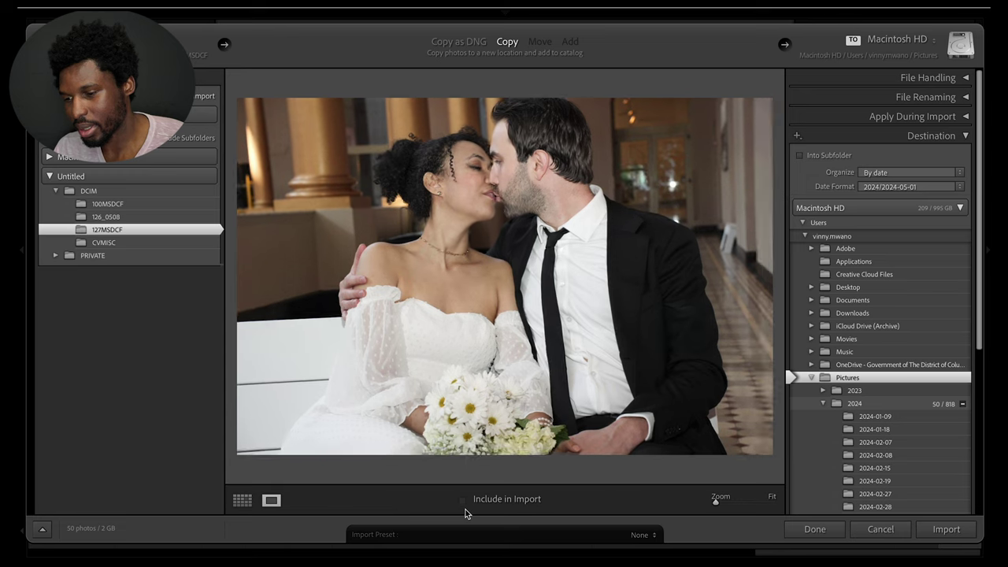
pyautogui.click(464, 500)
pyautogui.press('Right')
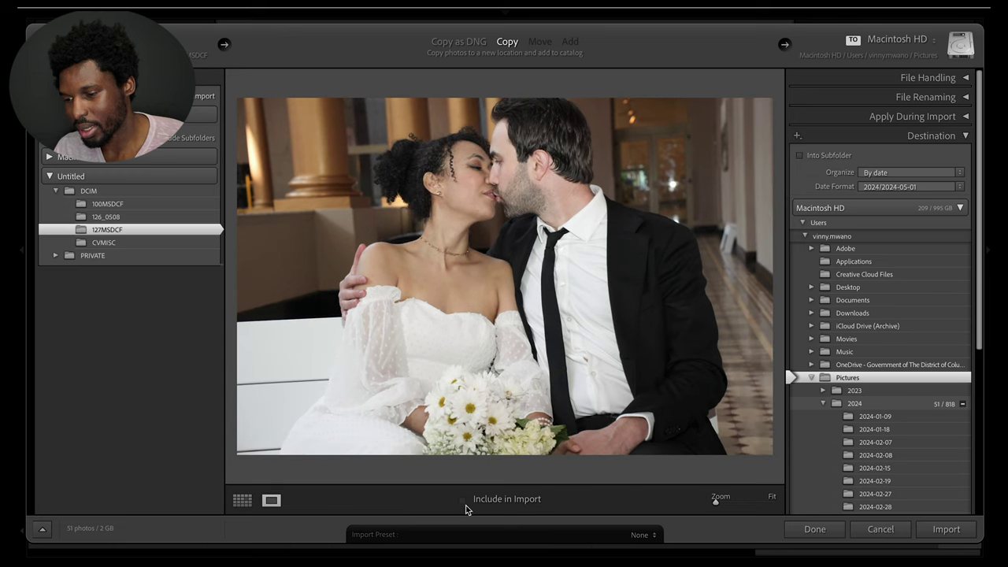
pyautogui.press('Right')
pyautogui.press('Right')
pyautogui.press('Right')
pyautogui.press('Right')
pyautogui.press('Right')
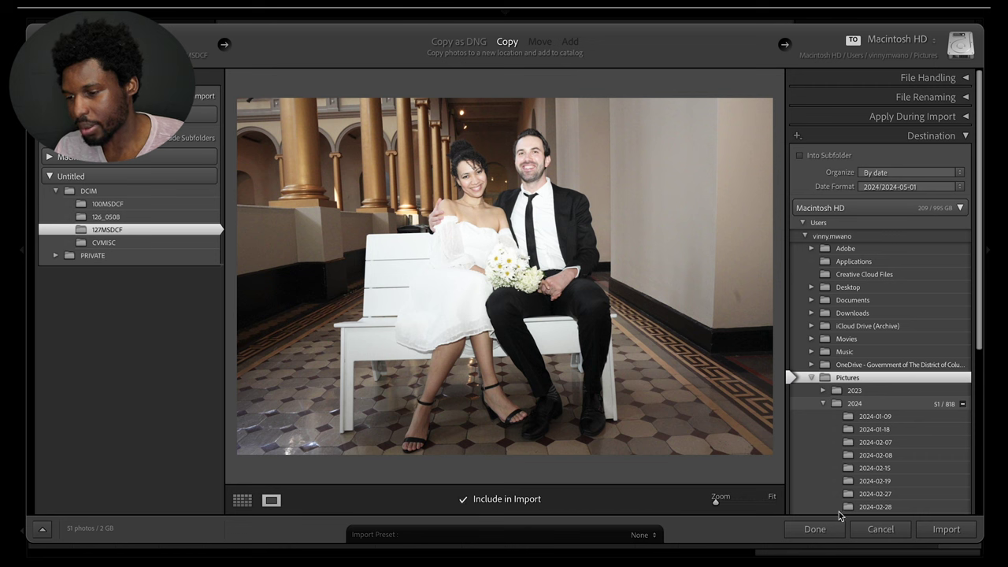
pyautogui.click(947, 529)
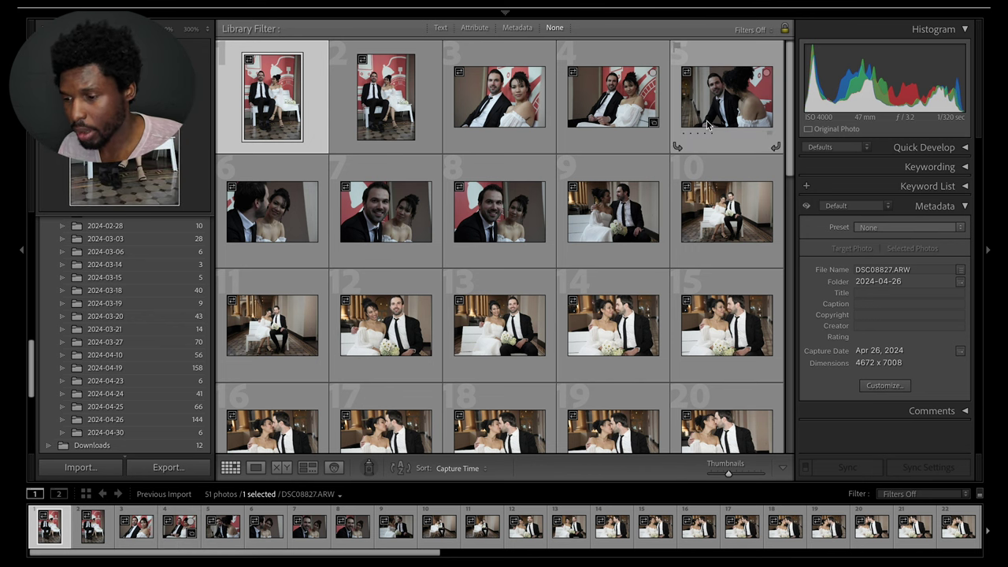
# Open photo 51, DSC09017.ARW of the couple on the staircase, in the Develop module
pyautogui.scroll(-10, 608, 214)
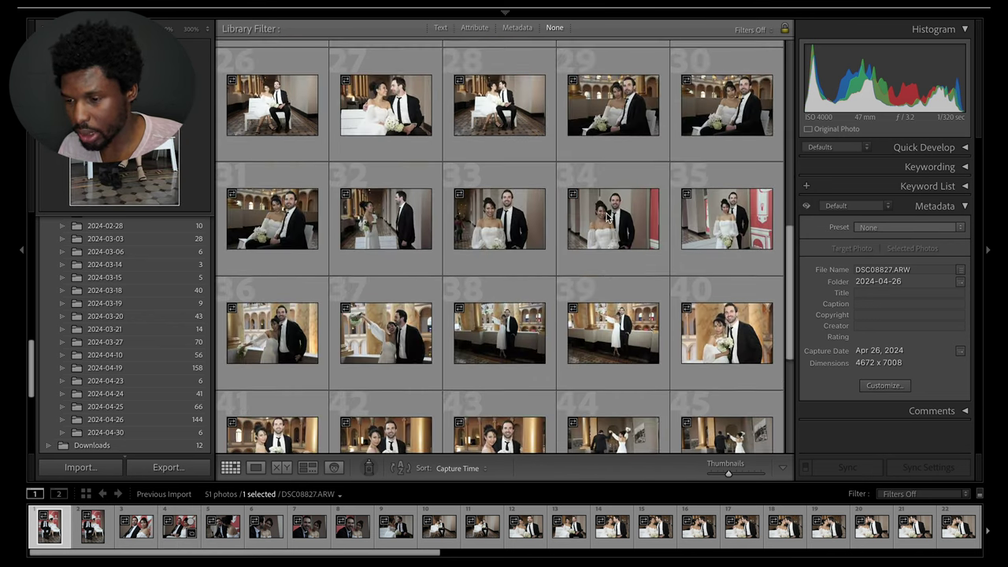
pyautogui.scroll(-2, 608, 218)
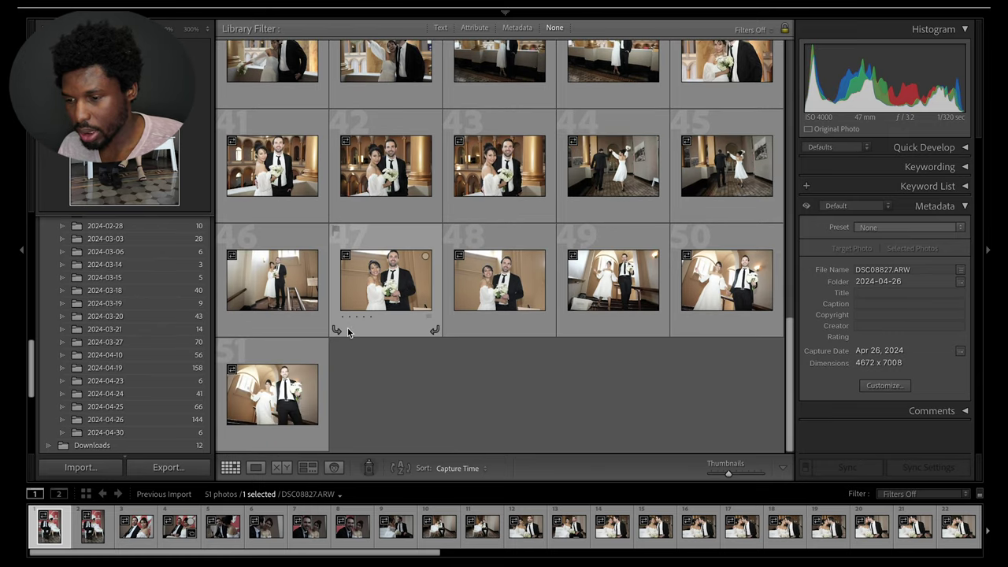
pyautogui.doubleClick(276, 386)
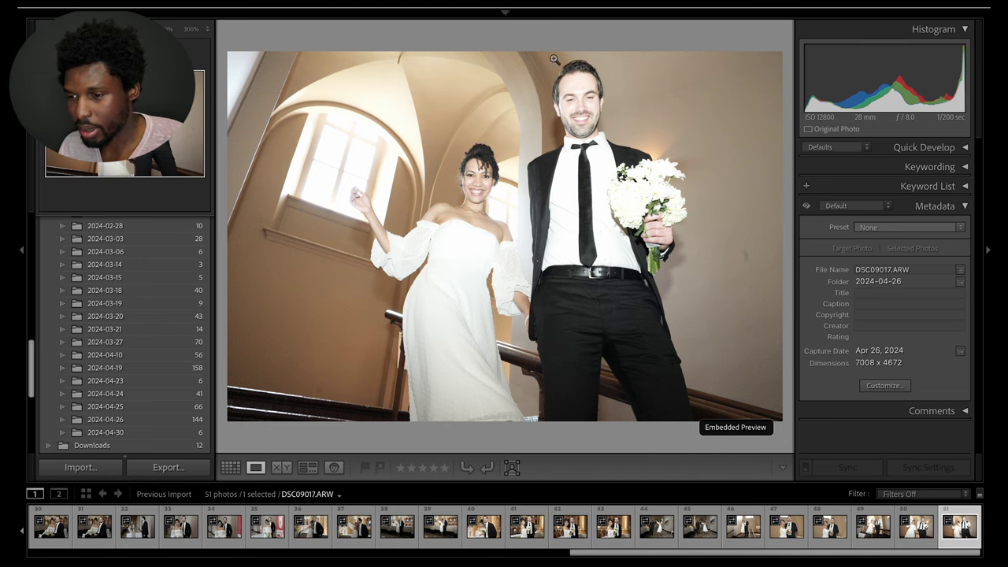
pyautogui.click(502, 16)
pyautogui.click(683, 33)
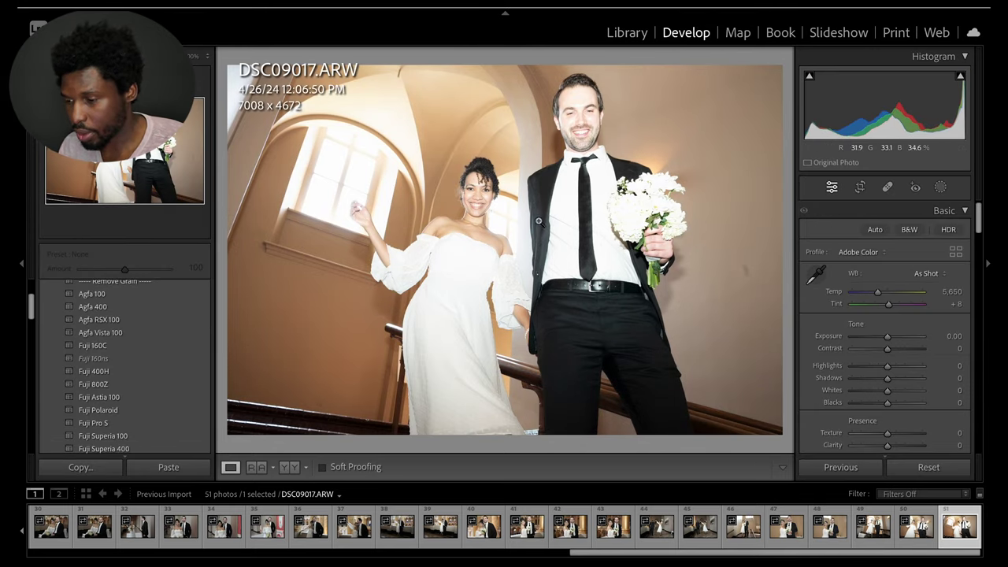
# Try global Highlights at -100, then reset them to 0 and bring up masking
pyautogui.moveTo(888, 366); pyautogui.dragTo(834, 366)
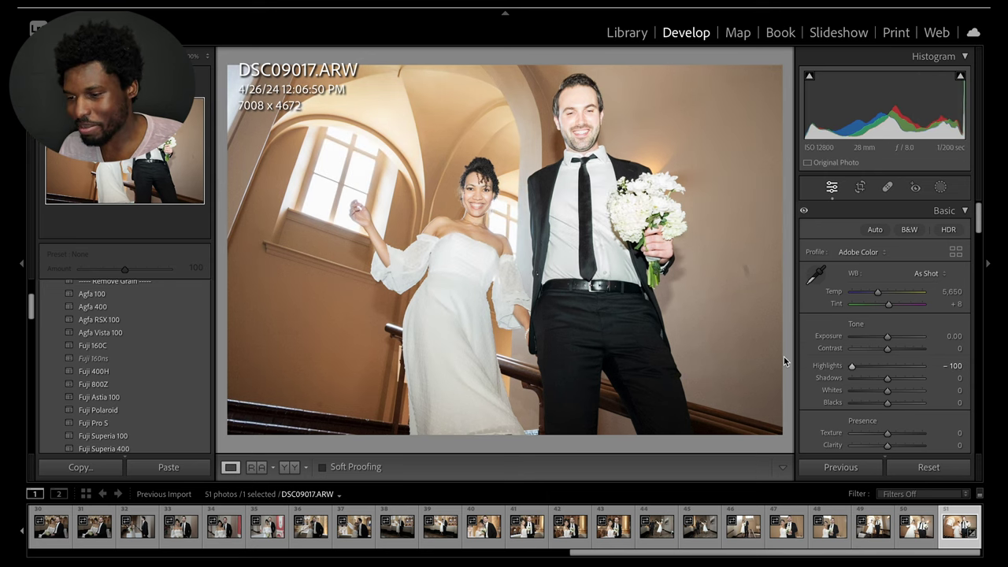
pyautogui.click(472, 282)
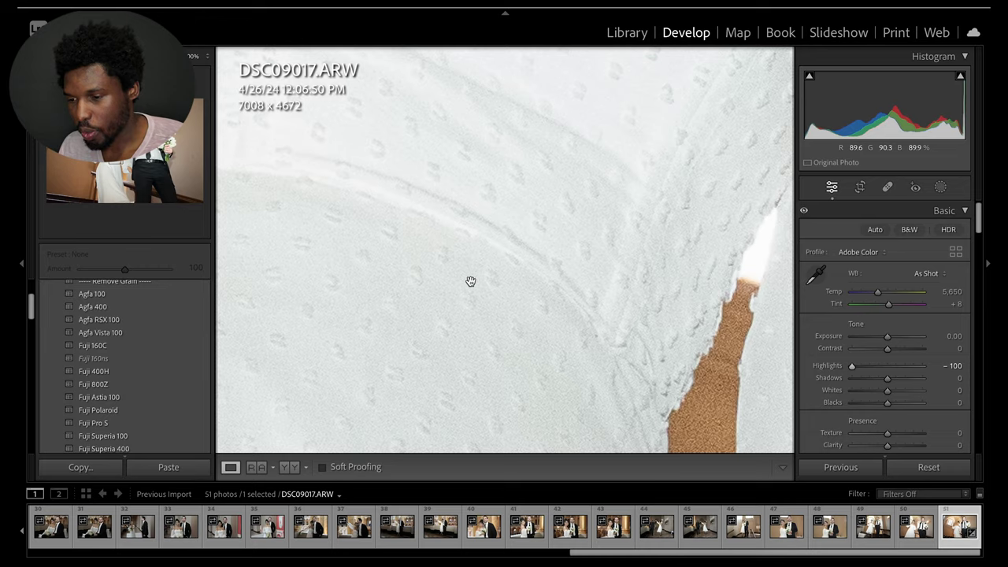
pyautogui.click(490, 271)
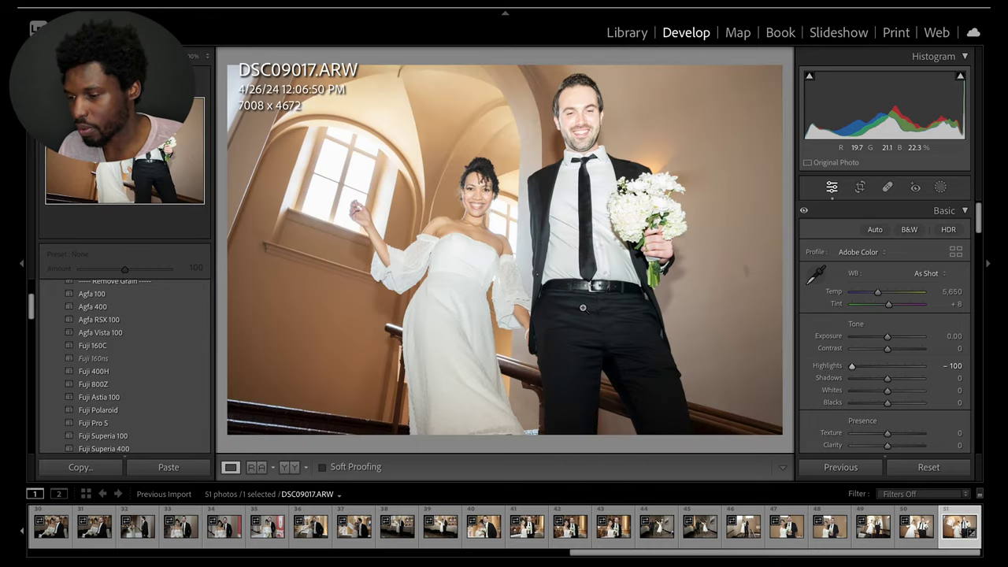
pyautogui.moveTo(853, 366)
pyautogui.mouseDown()
pyautogui.moveTo(875, 369)
pyautogui.moveTo(850, 369)
pyautogui.mouseUp()
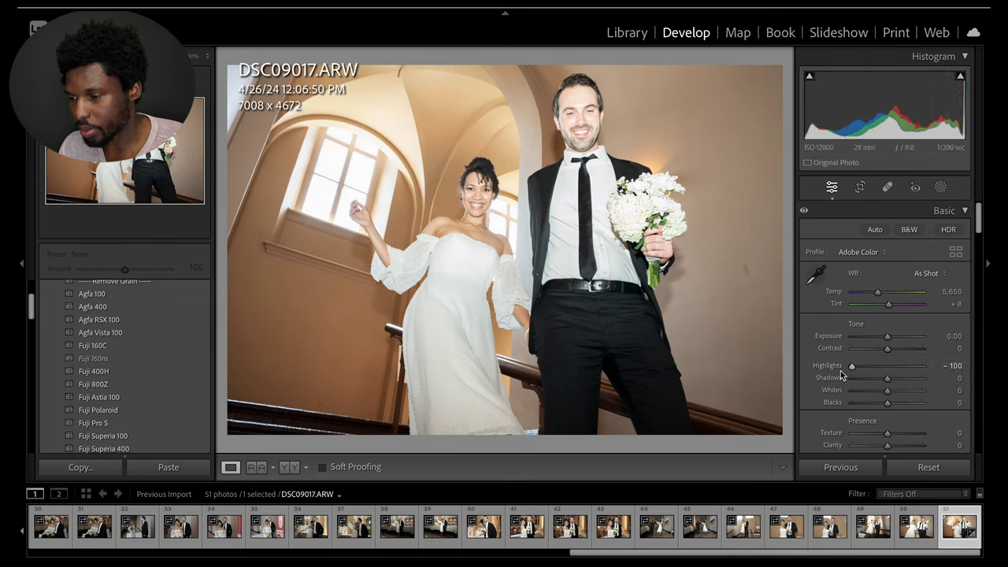
pyautogui.doubleClick(831, 367)
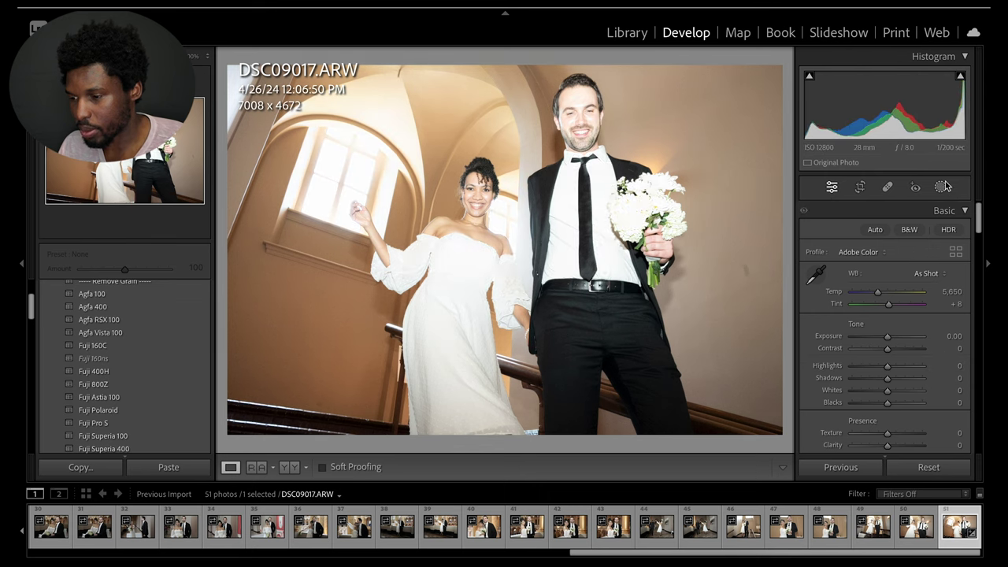
pyautogui.click(943, 187)
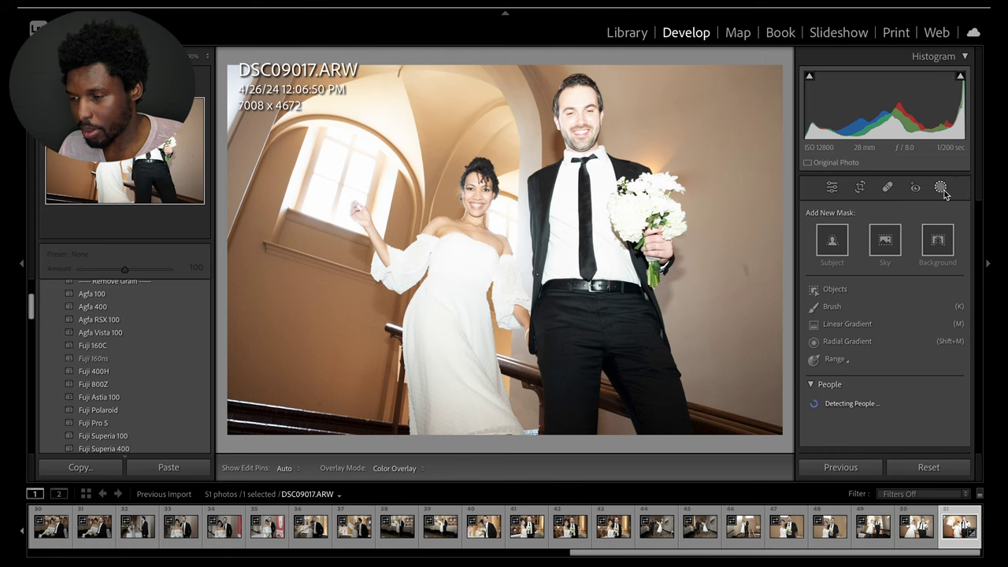
# Add a Subject mask on the couple with Contrast 18 and Highlights -45
pyautogui.click(826, 246)
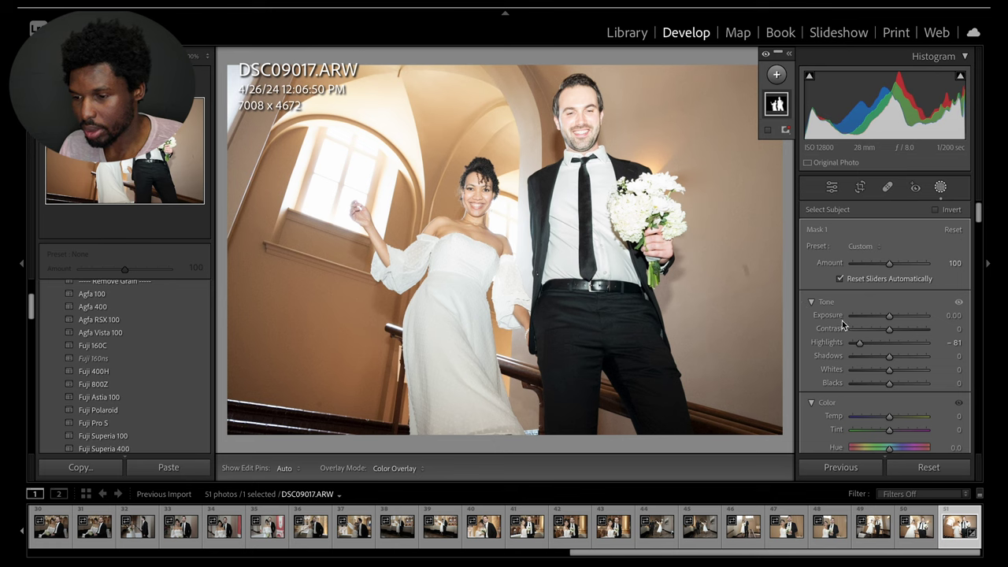
pyautogui.moveTo(780, 105)
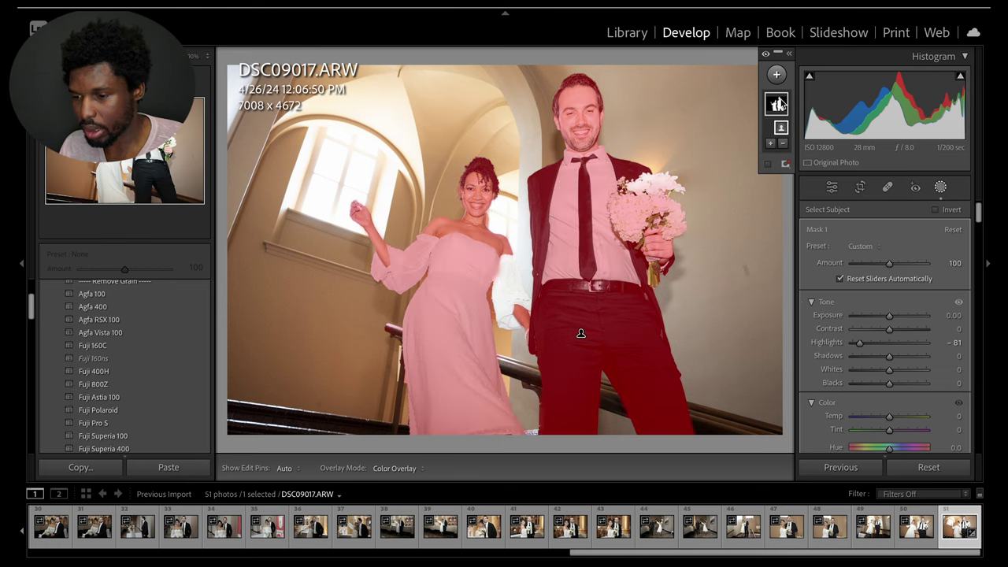
pyautogui.moveTo(873, 349); pyautogui.dragTo(893, 337)
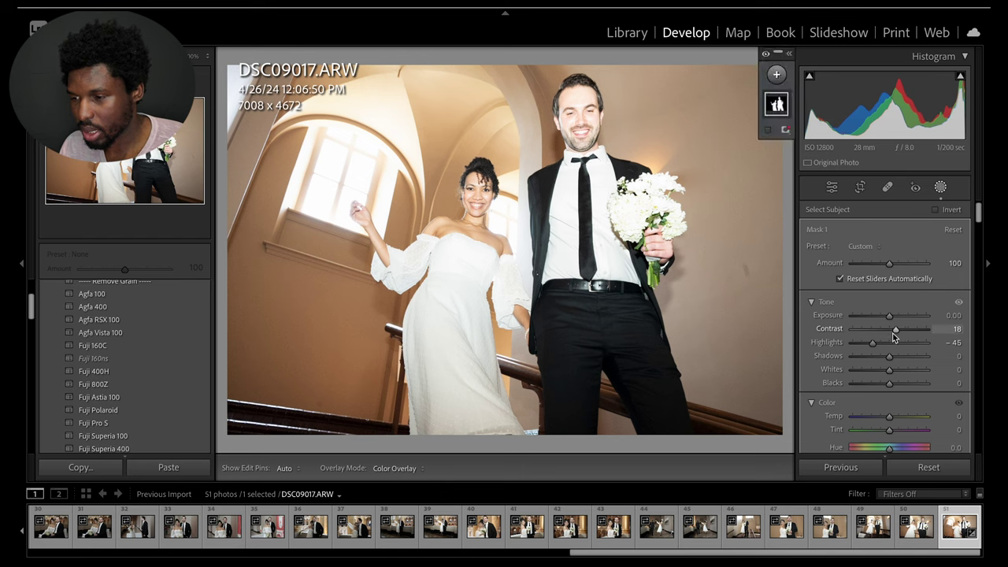
# Set the photo's global Highlights to about -69
pyautogui.click(940, 188)
pyautogui.moveTo(888, 369); pyautogui.dragTo(847, 376)
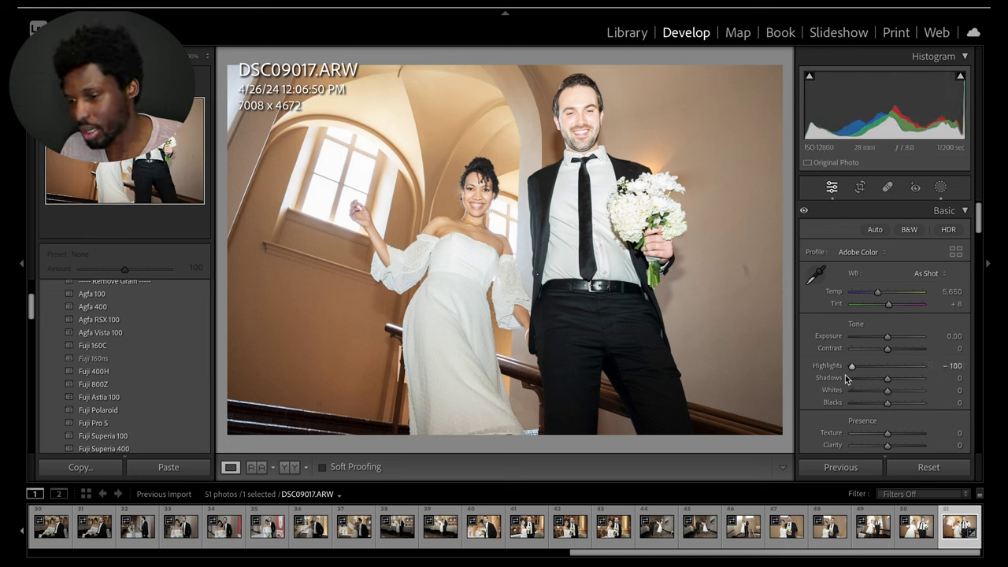
pyautogui.moveTo(852, 366); pyautogui.dragTo(864, 370)
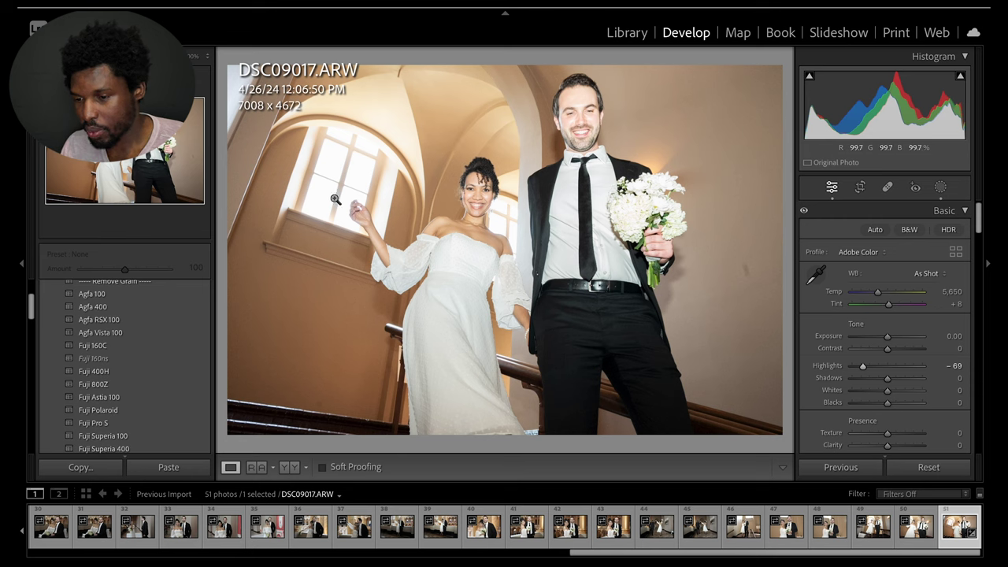
pyautogui.click(942, 187)
# Create a Brush mask and paint it over the left window
pyautogui.click(786, 75)
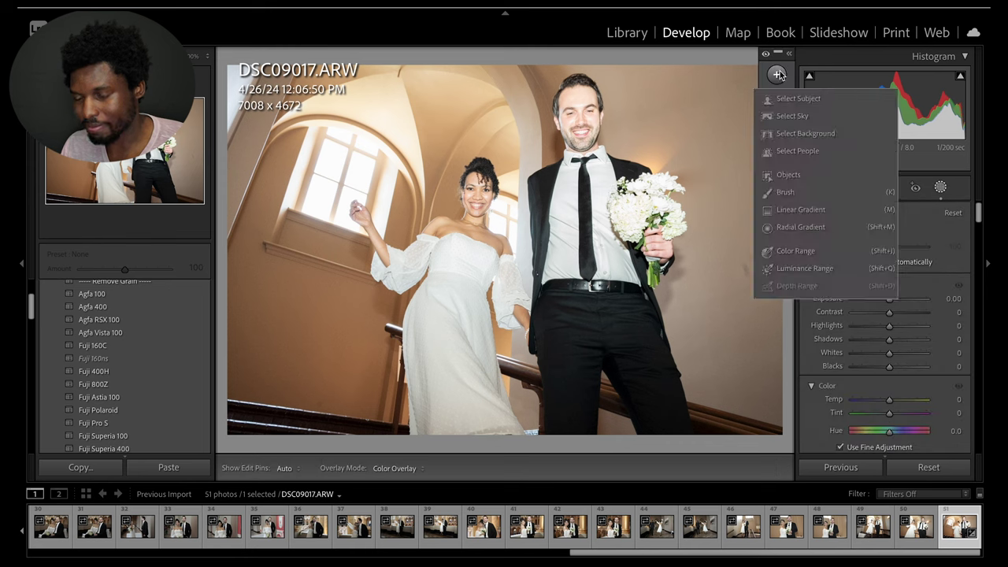
pyautogui.click(788, 180)
pyautogui.press(']')
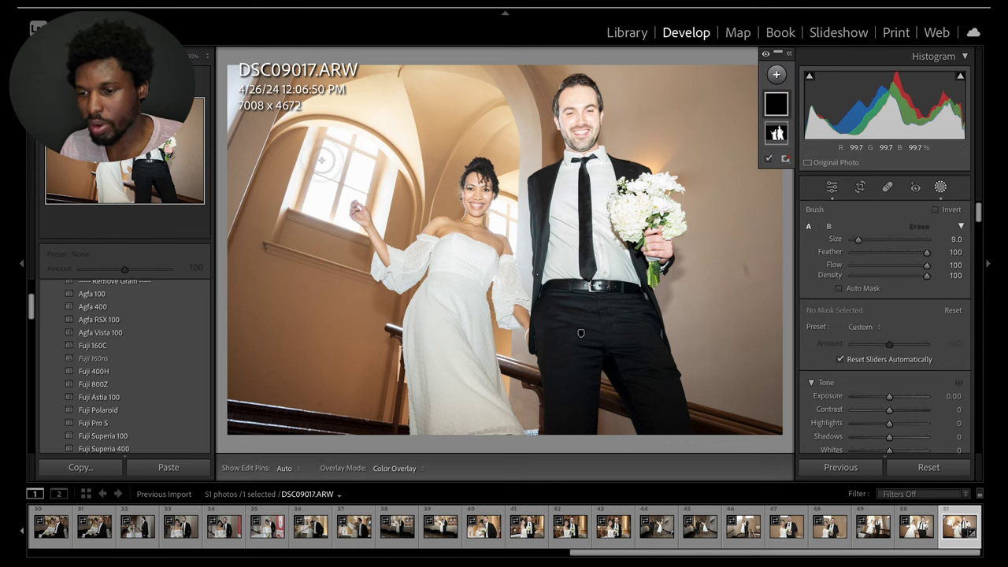
pyautogui.moveTo(335, 137)
pyautogui.mouseDown()
pyautogui.moveTo(319, 185)
pyautogui.moveTo(361, 141)
pyautogui.moveTo(360, 168)
pyautogui.moveTo(322, 184)
pyautogui.moveTo(320, 225)
pyautogui.moveTo(338, 229)
pyautogui.moveTo(329, 152)
pyautogui.moveTo(353, 178)
pyautogui.moveTo(332, 154)
pyautogui.mouseUp()
pyautogui.press('[')
pyautogui.press('[')
pyautogui.press('[')
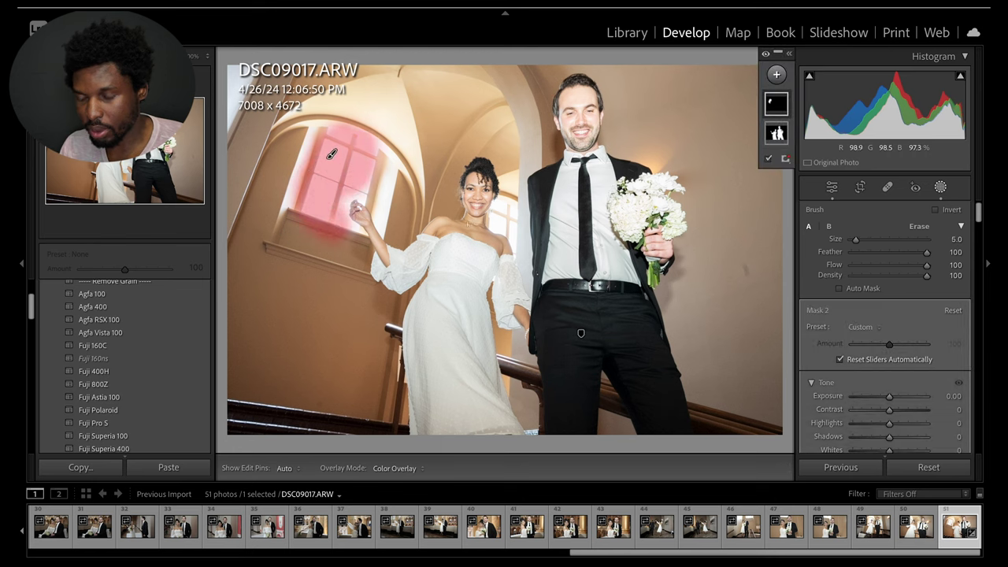
pyautogui.press('z')
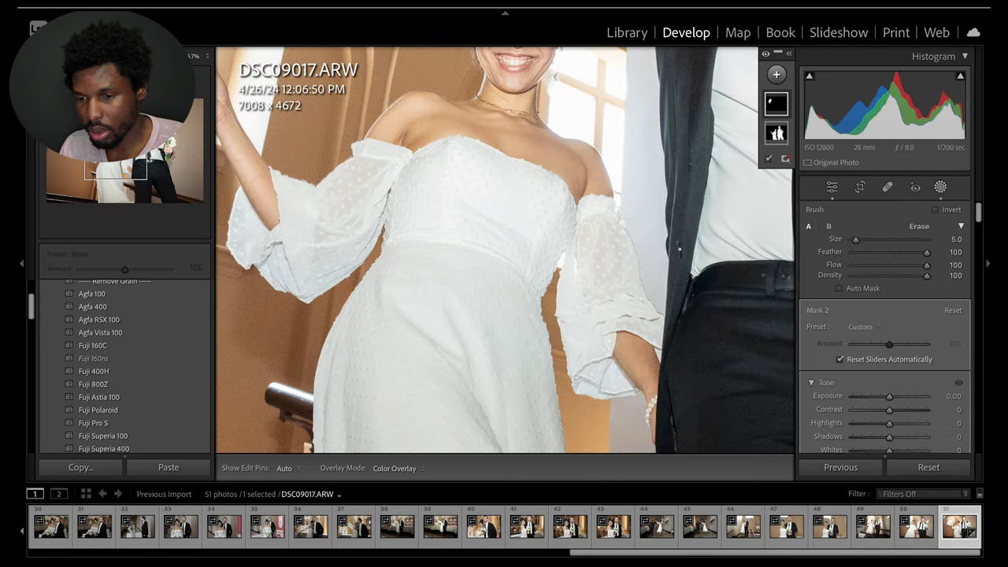
pyautogui.moveTo(512, 209); pyautogui.dragTo(505, 311)
pyautogui.press('z')
pyautogui.press('z')
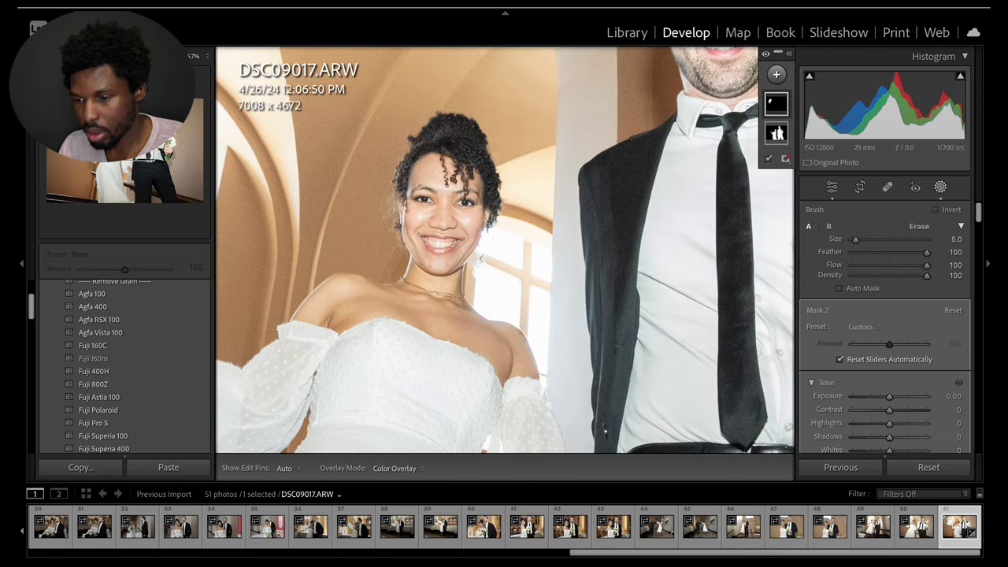
# Brush the mask over the window beside the bride's face
pyautogui.hotkey('ctrl', '=')
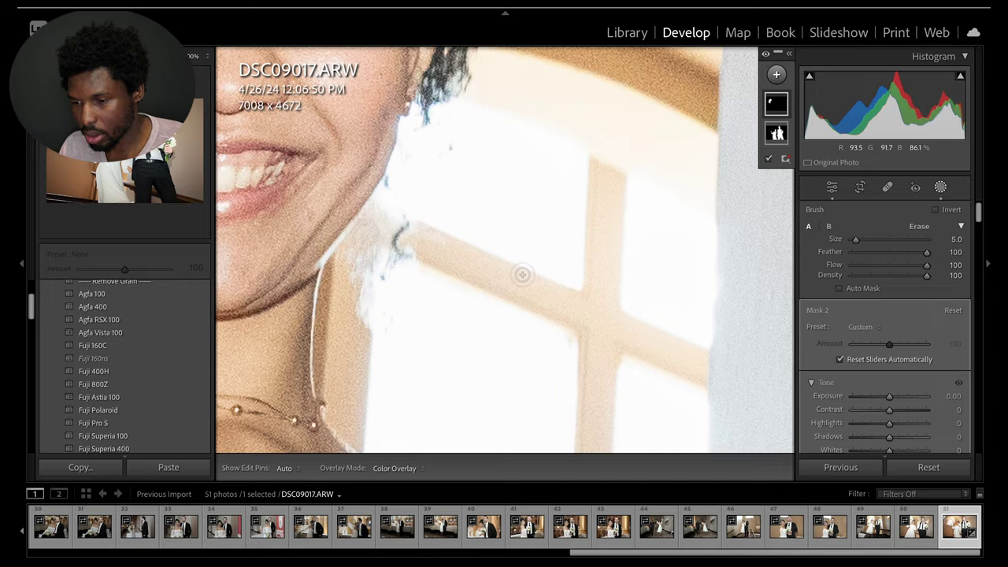
pyautogui.hotkey('ctrl', '-')
pyautogui.moveTo(516, 240)
pyautogui.mouseDown()
pyautogui.moveTo(496, 262)
pyautogui.moveTo(495, 284)
pyautogui.moveTo(490, 255)
pyautogui.moveTo(509, 297)
pyautogui.moveTo(493, 305)
pyautogui.moveTo(534, 324)
pyautogui.moveTo(529, 268)
pyautogui.moveTo(510, 254)
pyautogui.moveTo(528, 246)
pyautogui.moveTo(544, 364)
pyautogui.moveTo(535, 330)
pyautogui.moveTo(541, 249)
pyautogui.mouseUp()
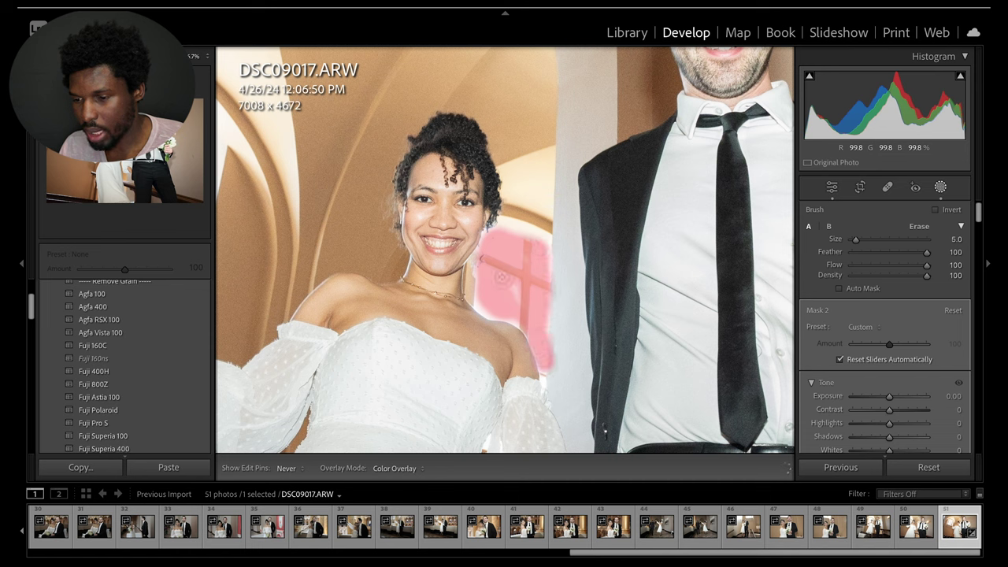
pyautogui.moveTo(487, 298)
pyautogui.mouseDown()
pyautogui.moveTo(487, 312)
pyautogui.moveTo(509, 320)
pyautogui.moveTo(486, 292)
pyautogui.mouseUp()
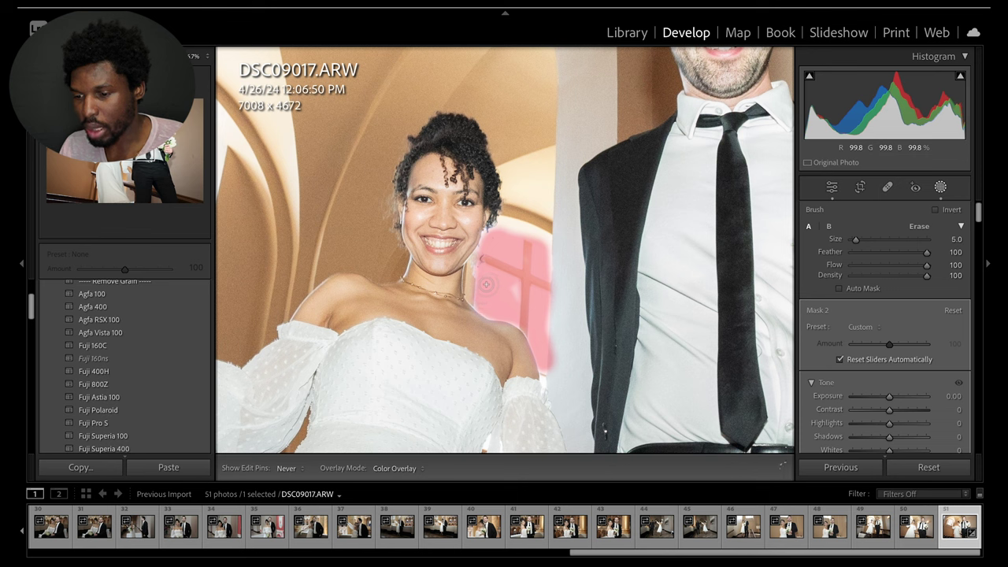
pyautogui.moveTo(518, 251); pyautogui.dragTo(518, 290)
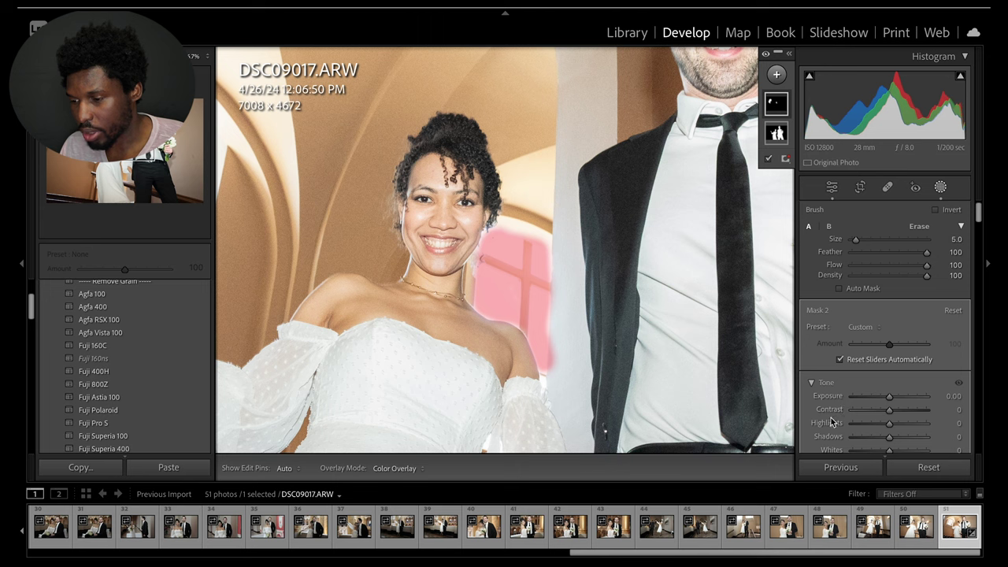
# Set the window mask's Highlights to -100
pyautogui.scroll(-2, 837, 417)
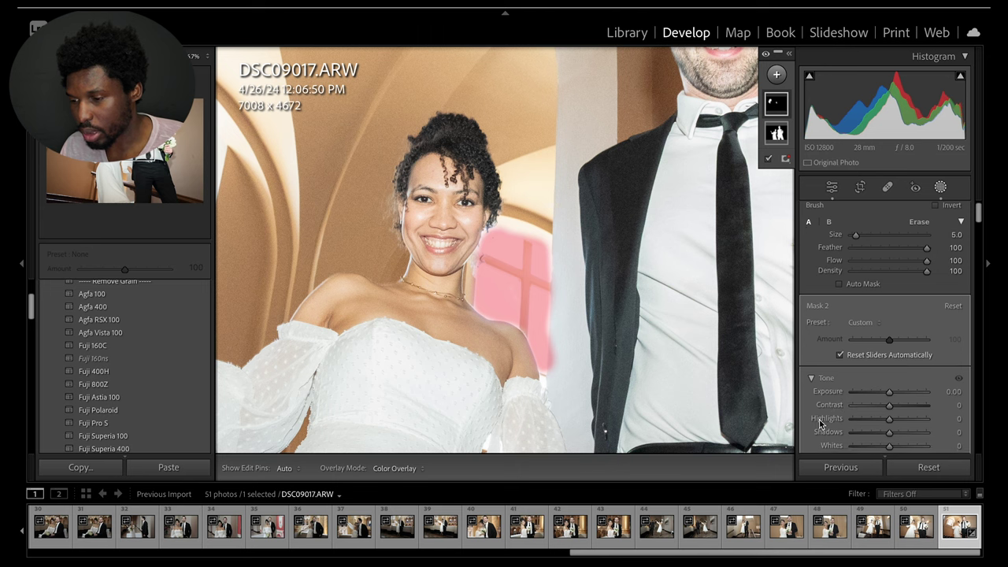
pyautogui.moveTo(889, 350); pyautogui.dragTo(852, 350)
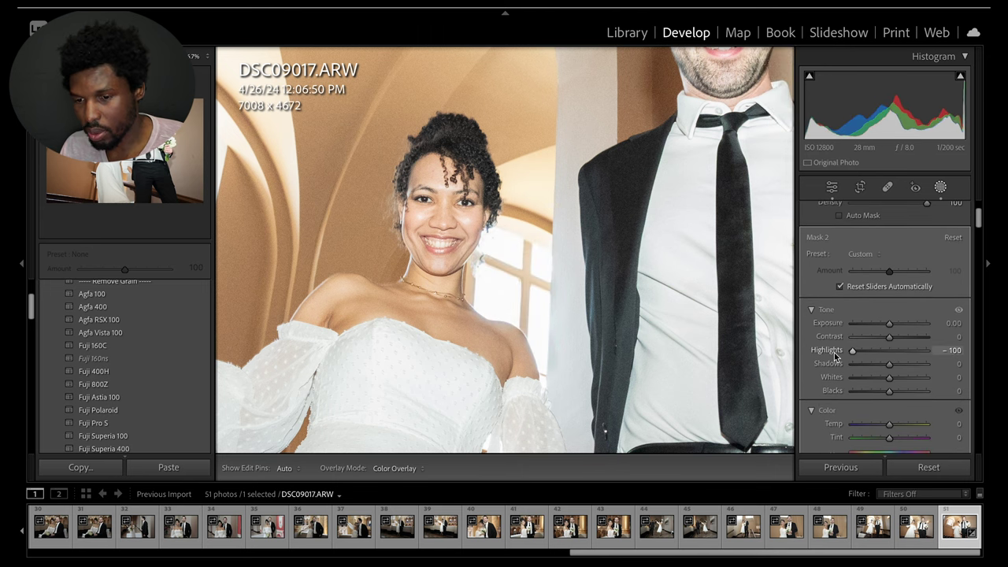
pyautogui.press('z')
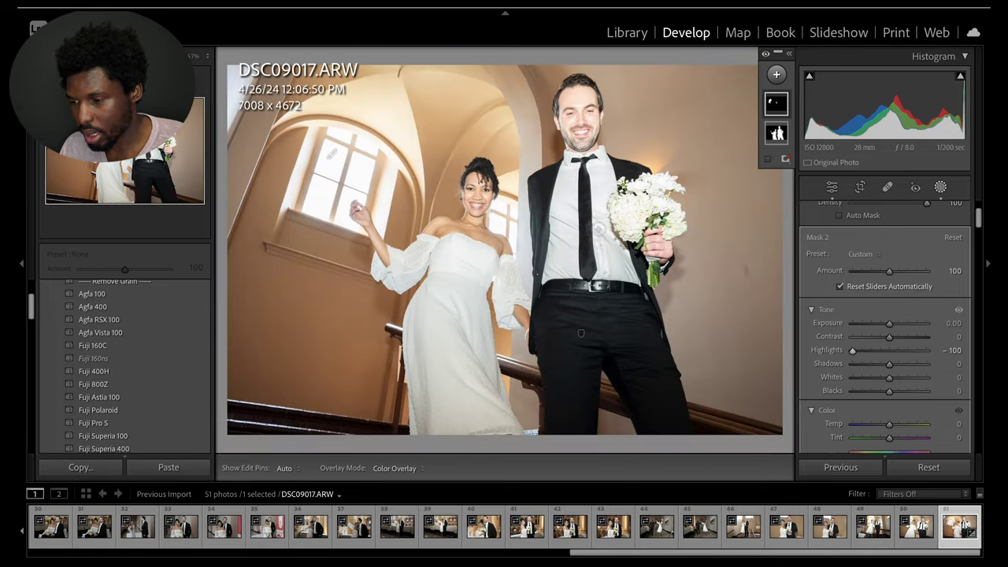
# Set the window mask's Exposure to -0.67 and Shadows to -27
pyautogui.moveTo(891, 326); pyautogui.dragTo(816, 346)
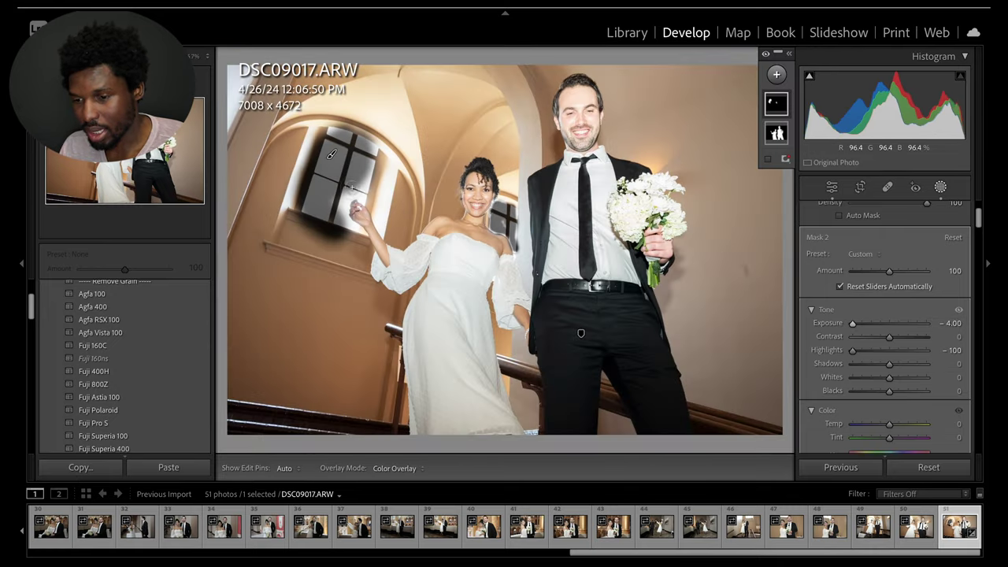
pyautogui.press('h')
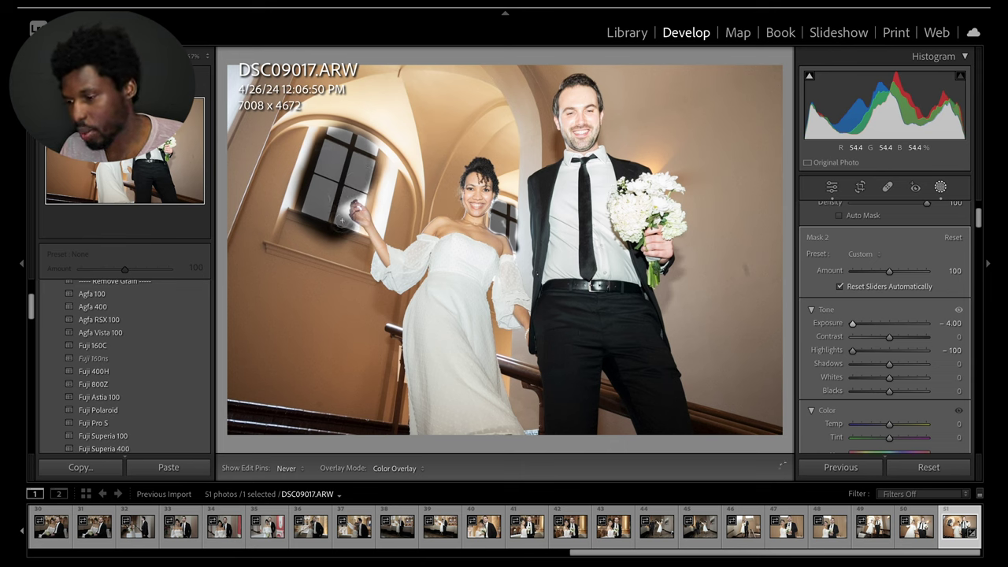
pyautogui.press('h')
pyautogui.doubleClick(856, 327)
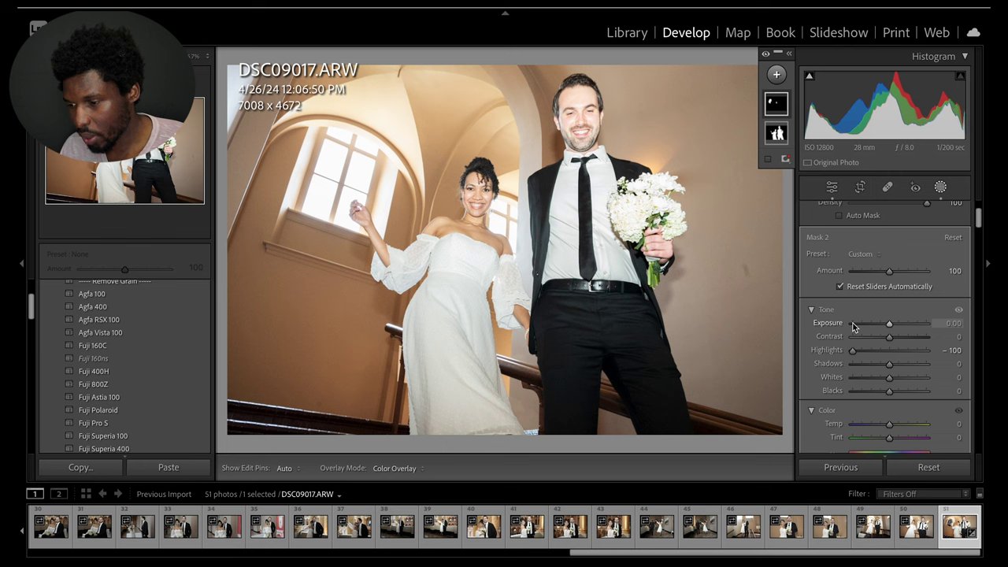
pyautogui.moveTo(888, 324); pyautogui.dragTo(883, 325)
pyautogui.moveTo(888, 364); pyautogui.dragTo(887, 384)
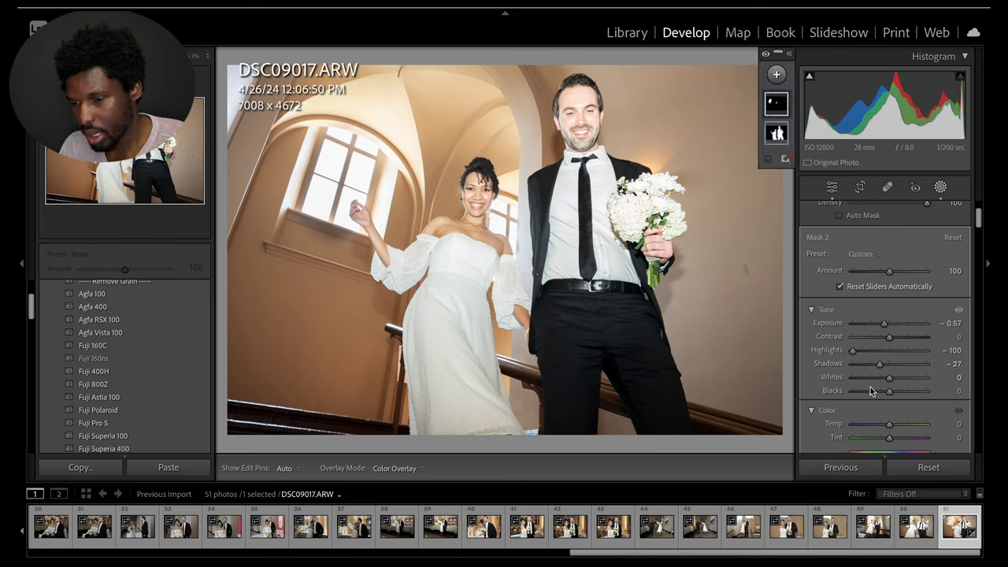
pyautogui.click(776, 103)
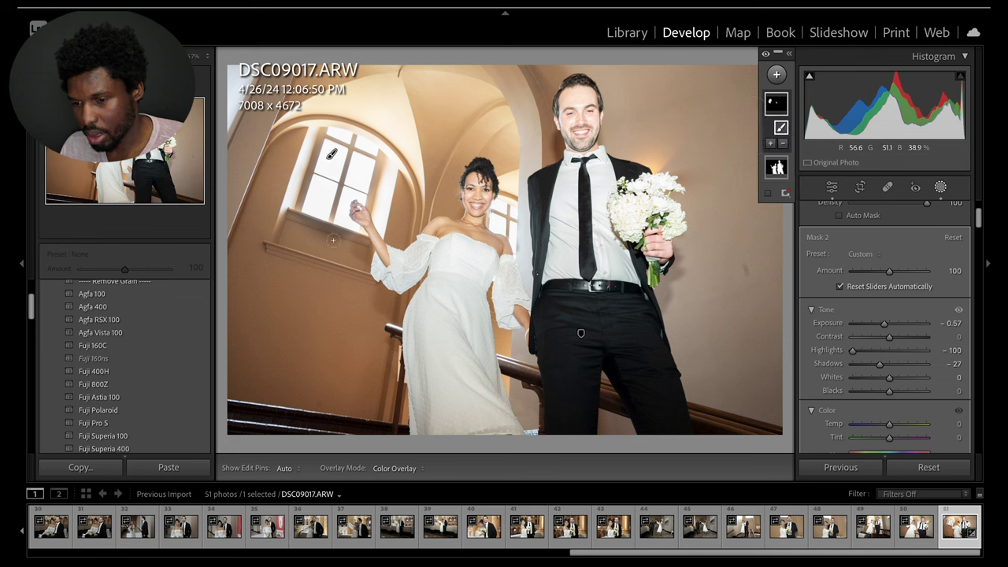
# Switch the Mask 2 brush to Erase and zoom in on the window
pyautogui.click(778, 110)
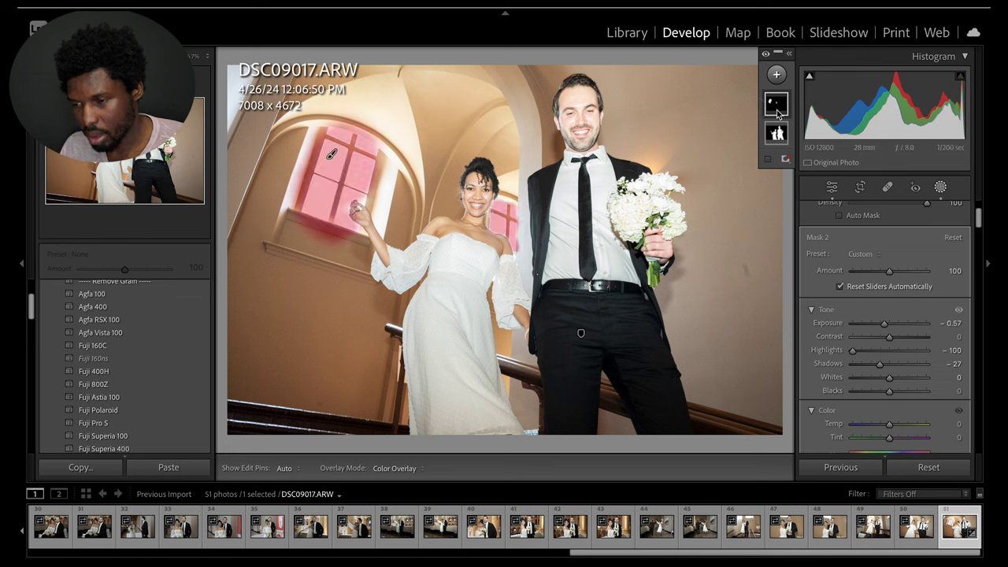
pyautogui.press('alt')
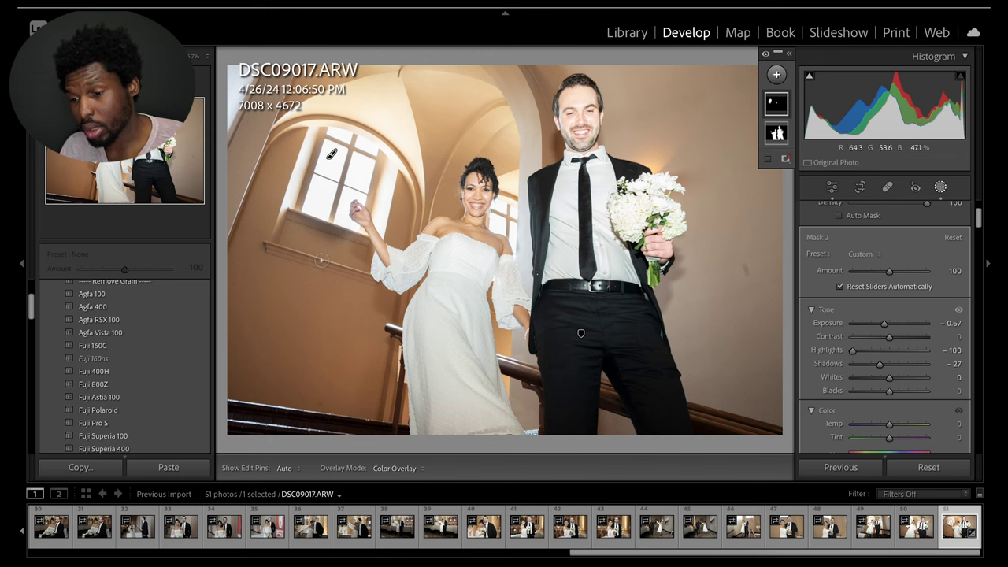
pyautogui.press('alt')
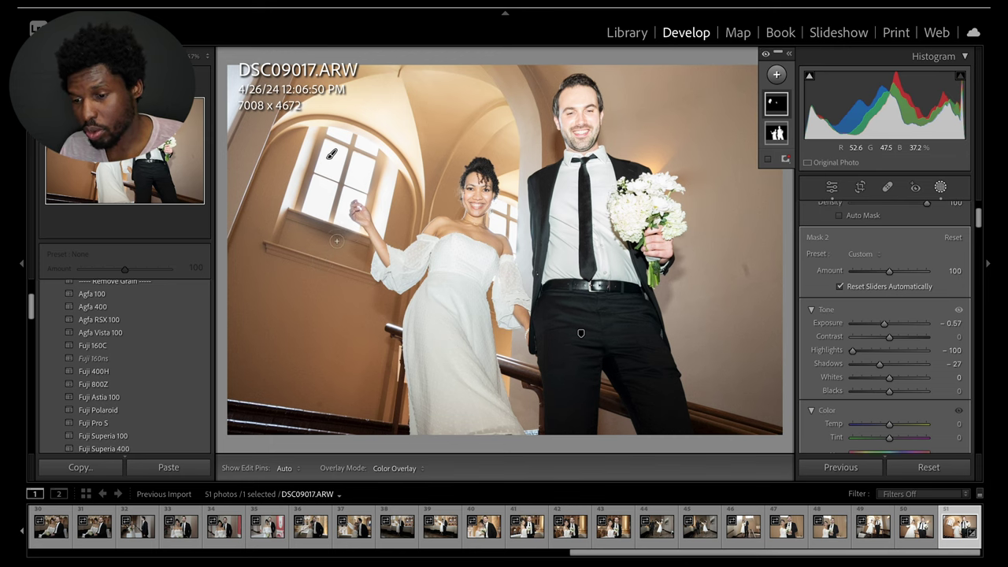
pyautogui.hotkey('ctrl', '=')
pyautogui.hotkey('ctrl', '=')
pyautogui.hotkey('ctrl', '=')
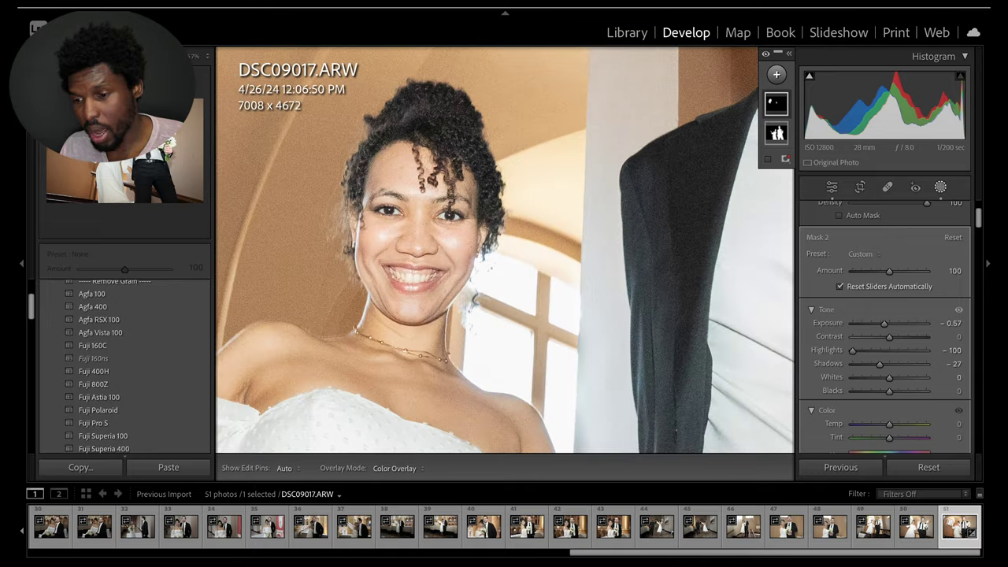
pyautogui.moveTo(118, 118); pyautogui.dragTo(129, 104)
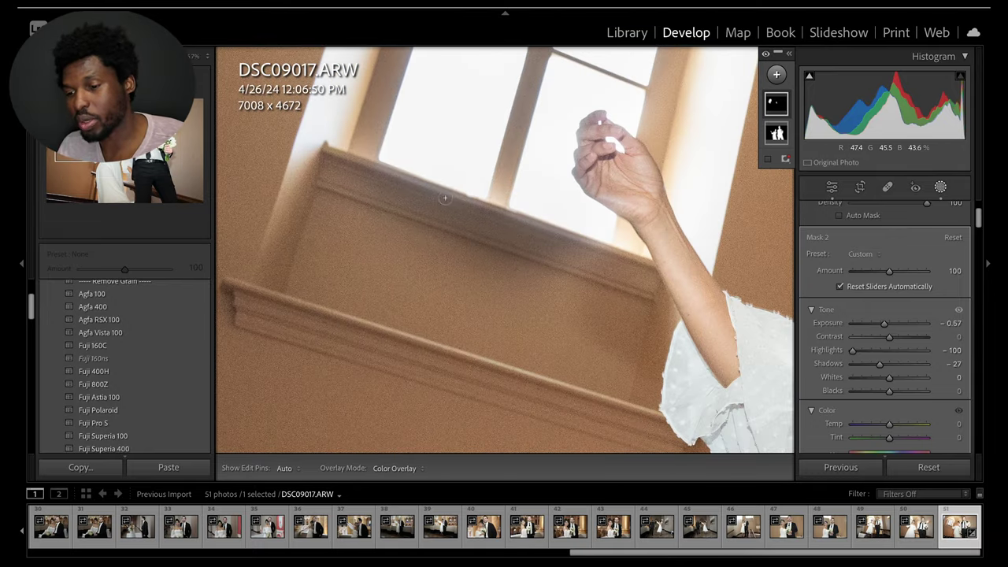
pyautogui.press('h')
pyautogui.press('alt')
# Erase the mask from the windowsill, then zoom out and undo the last stroke
pyautogui.moveTo(456, 228)
pyautogui.mouseDown()
pyautogui.moveTo(375, 191)
pyautogui.moveTo(562, 258)
pyautogui.moveTo(527, 238)
pyautogui.moveTo(462, 210)
pyautogui.moveTo(580, 285)
pyautogui.moveTo(472, 267)
pyautogui.moveTo(396, 234)
pyautogui.moveTo(515, 257)
pyautogui.moveTo(404, 244)
pyautogui.mouseUp()
pyautogui.moveTo(370, 206)
pyautogui.mouseDown()
pyautogui.moveTo(364, 181)
pyautogui.moveTo(592, 263)
pyautogui.moveTo(535, 241)
pyautogui.moveTo(587, 257)
pyautogui.moveTo(586, 313)
pyautogui.mouseUp()
pyautogui.moveTo(457, 268); pyautogui.dragTo(420, 252)
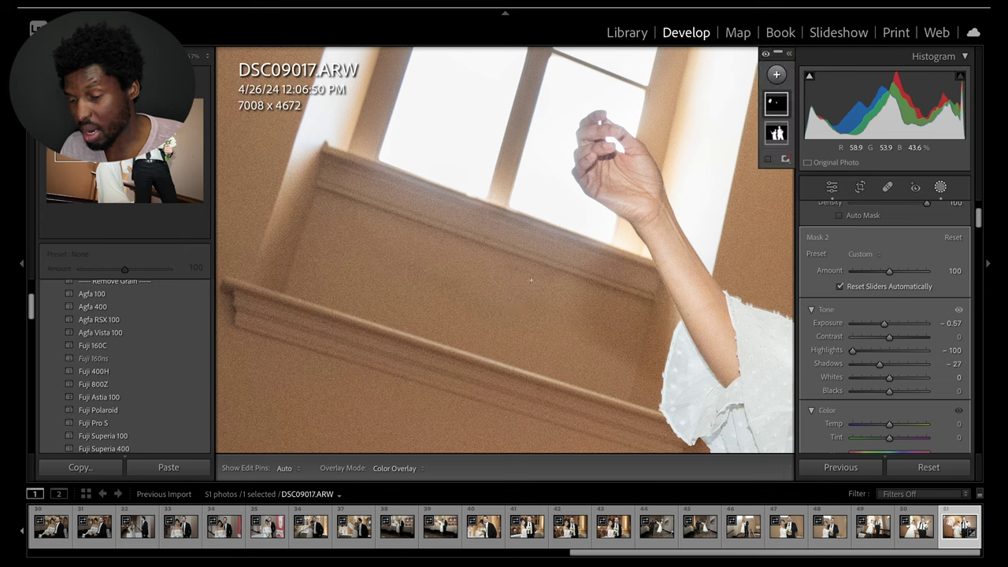
pyautogui.press('alt')
pyautogui.moveTo(590, 278); pyautogui.dragTo(591, 301)
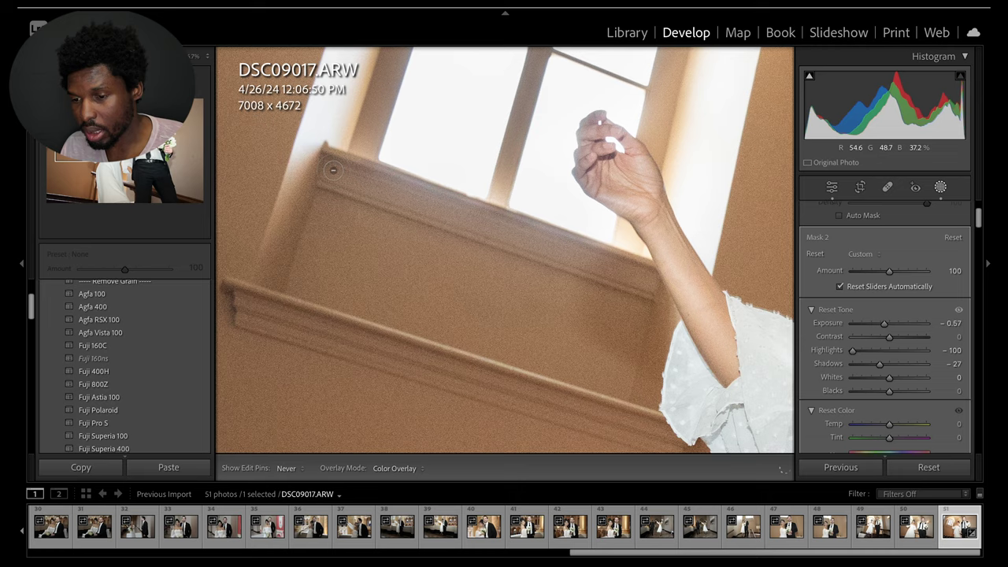
pyautogui.press('z')
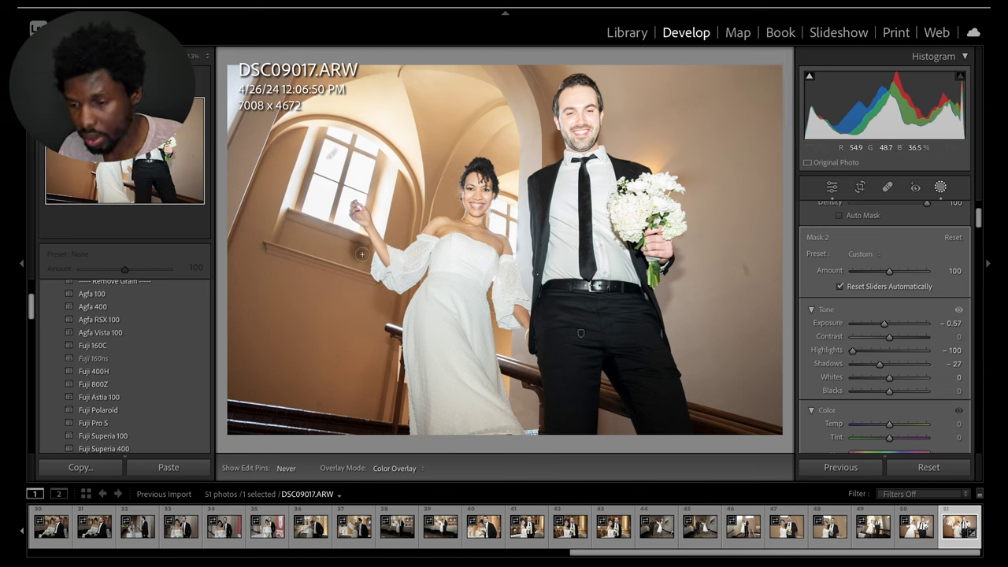
pyautogui.hotkey('ctrl', 'z')
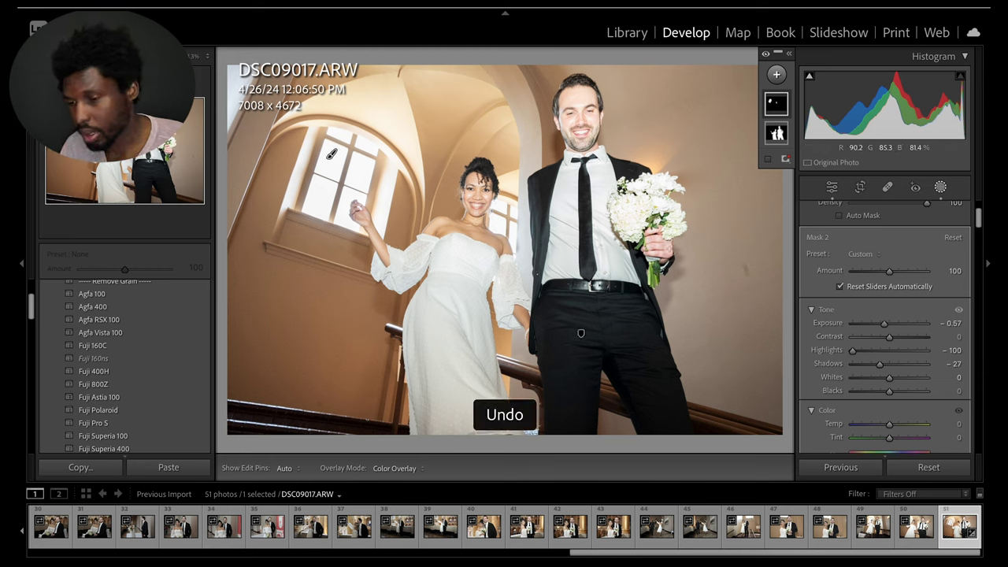
# Convert the photo to Adobe Monochrome and browse the Artistic and Camera Matching profile groups
pyautogui.click(939, 187)
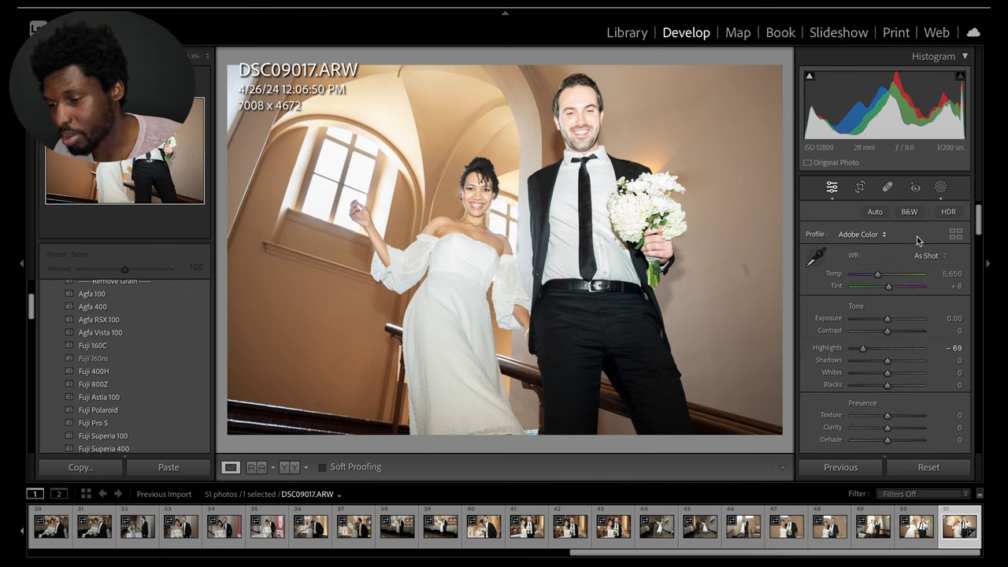
pyautogui.click(909, 211)
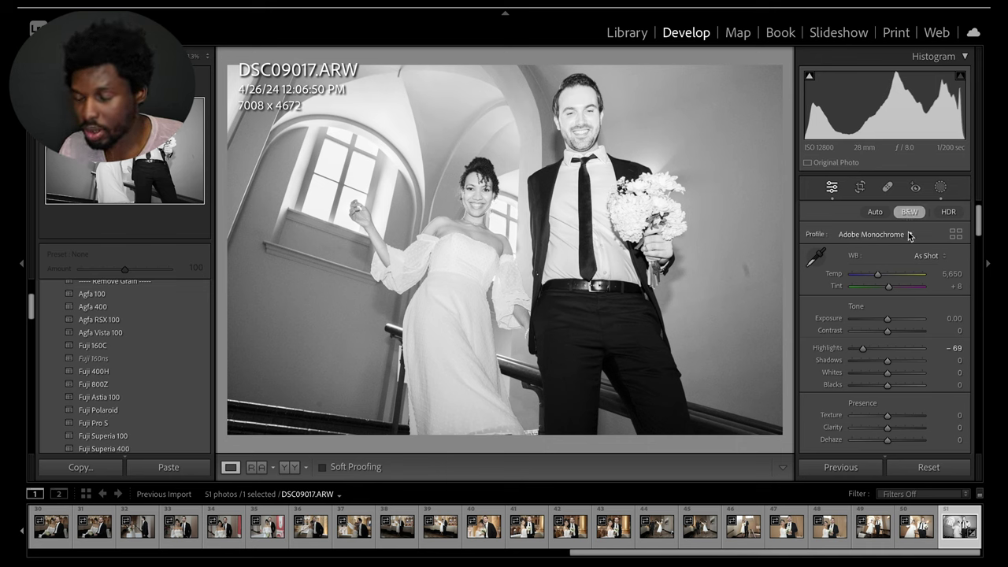
pyautogui.click(951, 235)
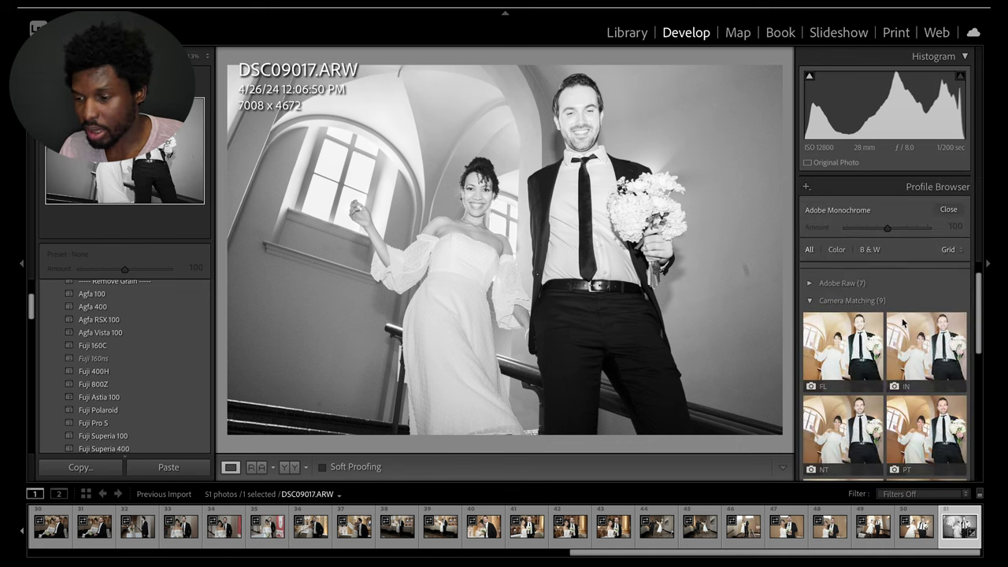
pyautogui.scroll(-4, 893, 388)
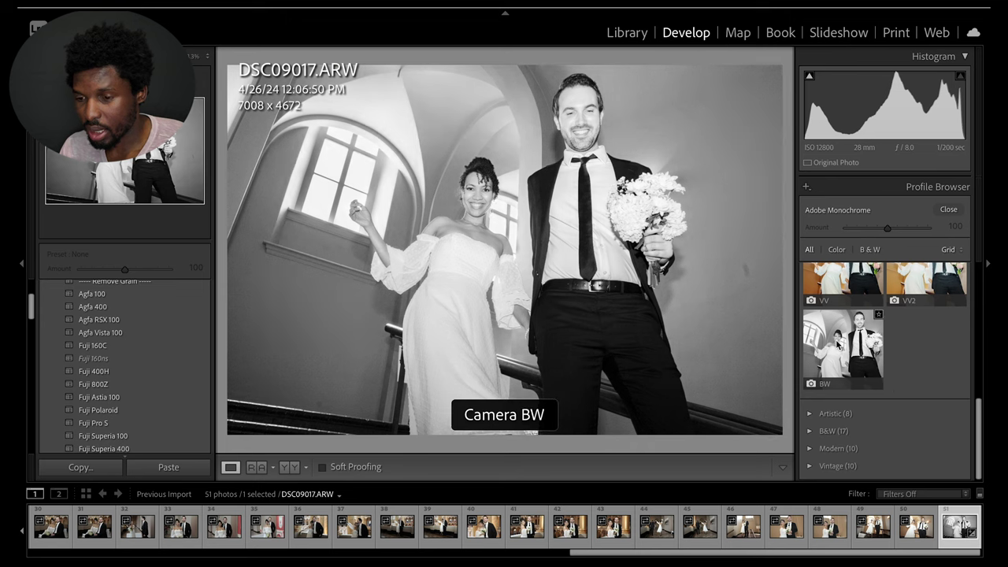
pyautogui.click(810, 414)
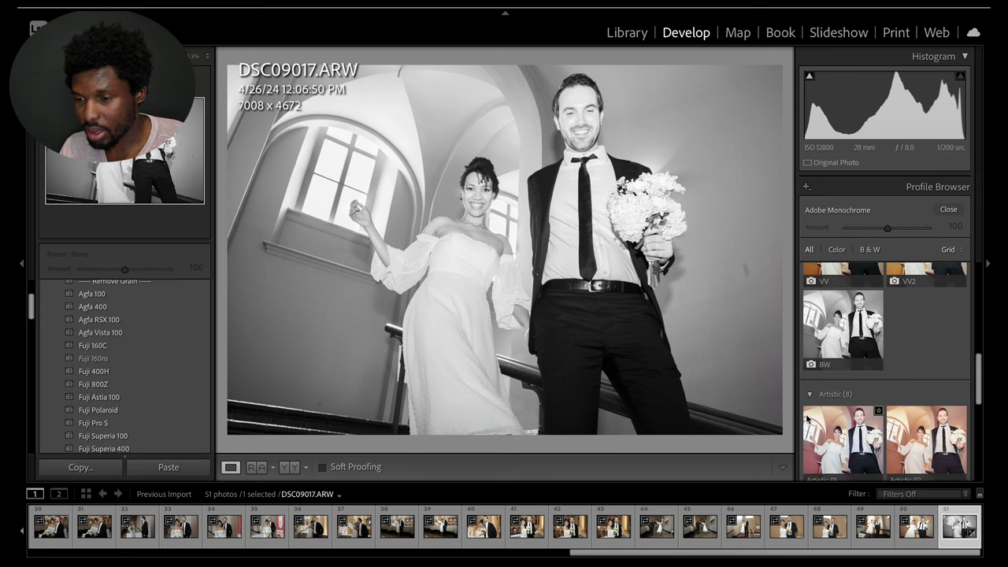
pyautogui.scroll(-5, 922, 423)
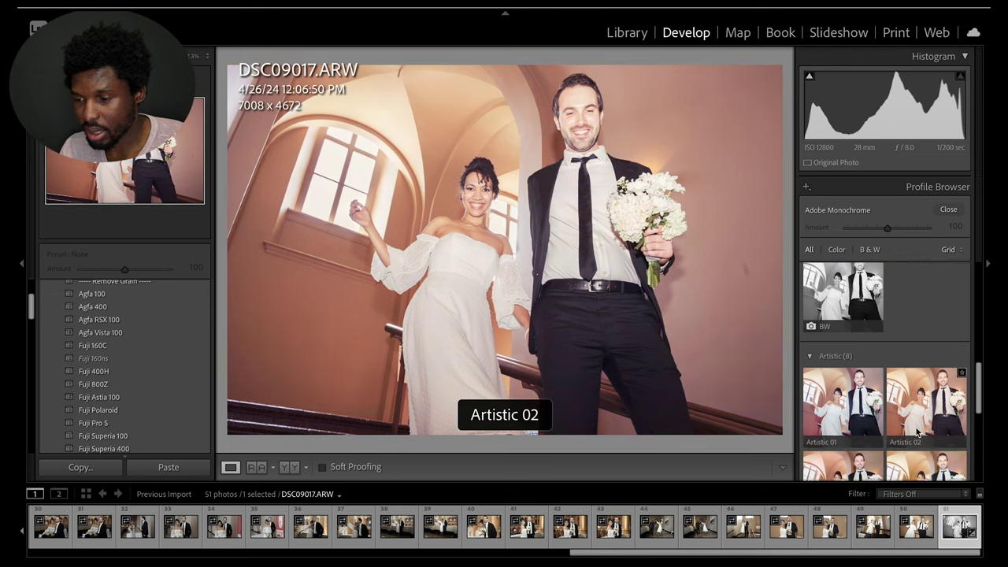
pyautogui.scroll(-3, 843, 434)
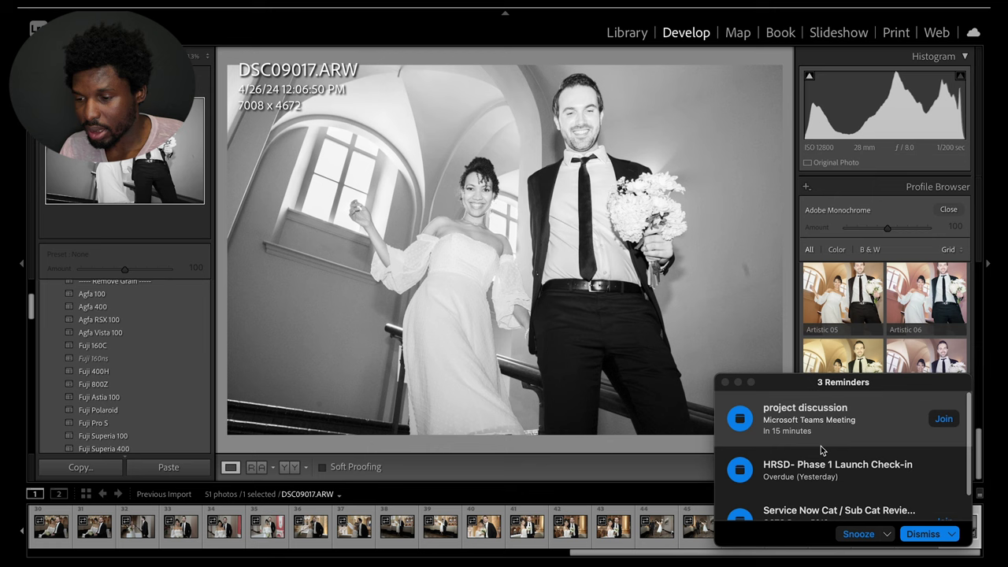
pyautogui.click(739, 384)
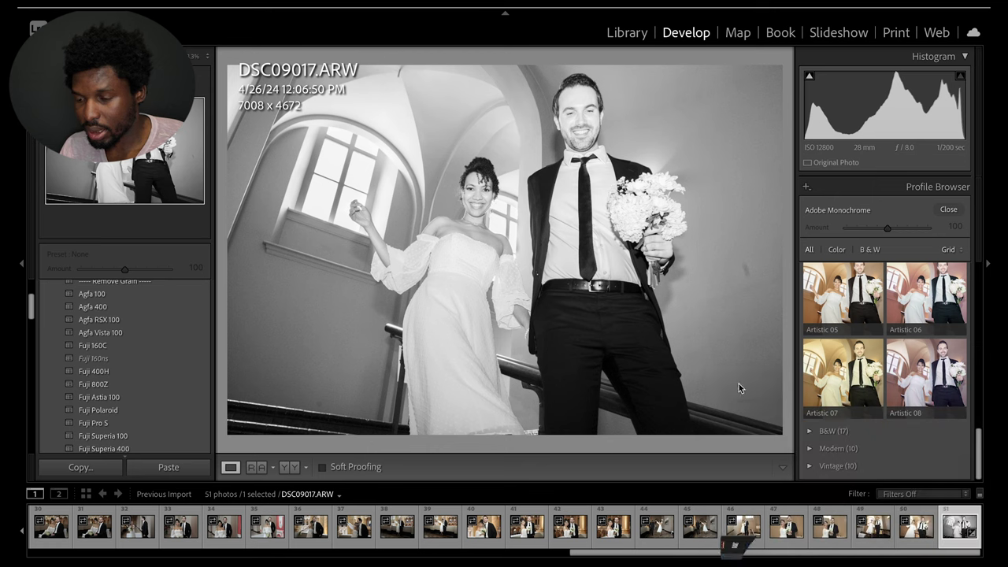
pyautogui.scroll(5, 863, 409)
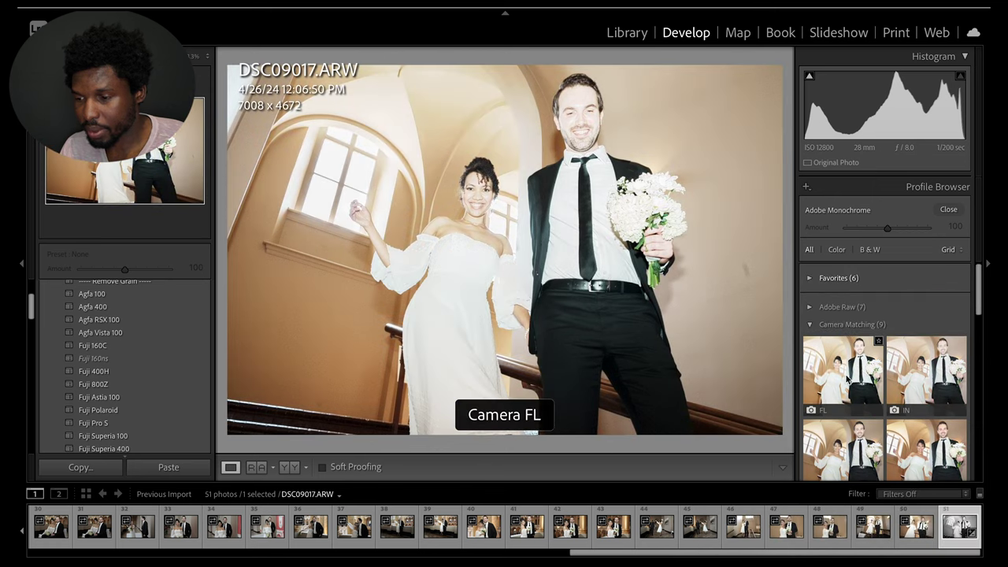
pyautogui.click(808, 346)
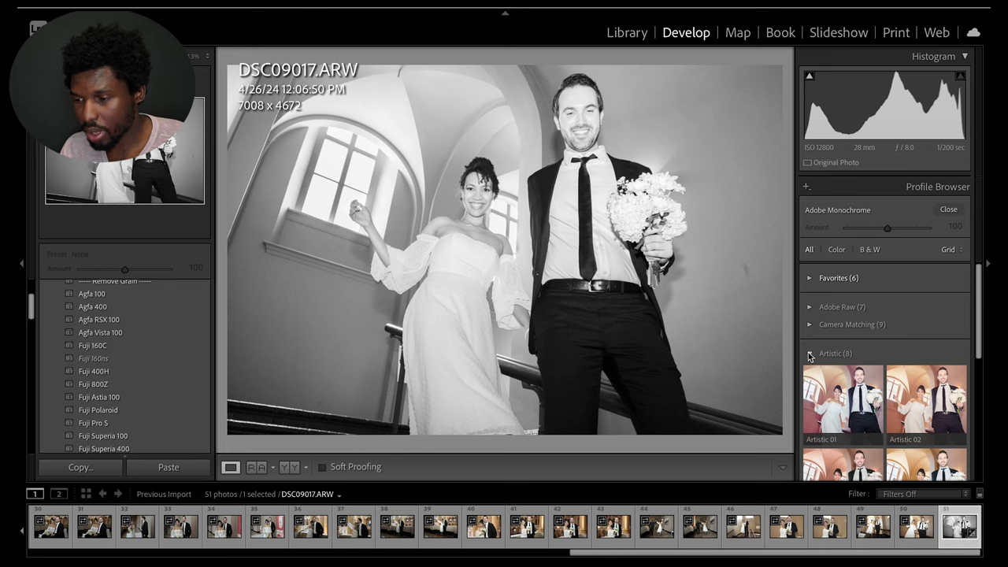
# Apply Auto tone and switch off B&W, restoring full colour with Adobe Color
pyautogui.click(810, 353)
pyautogui.click(949, 209)
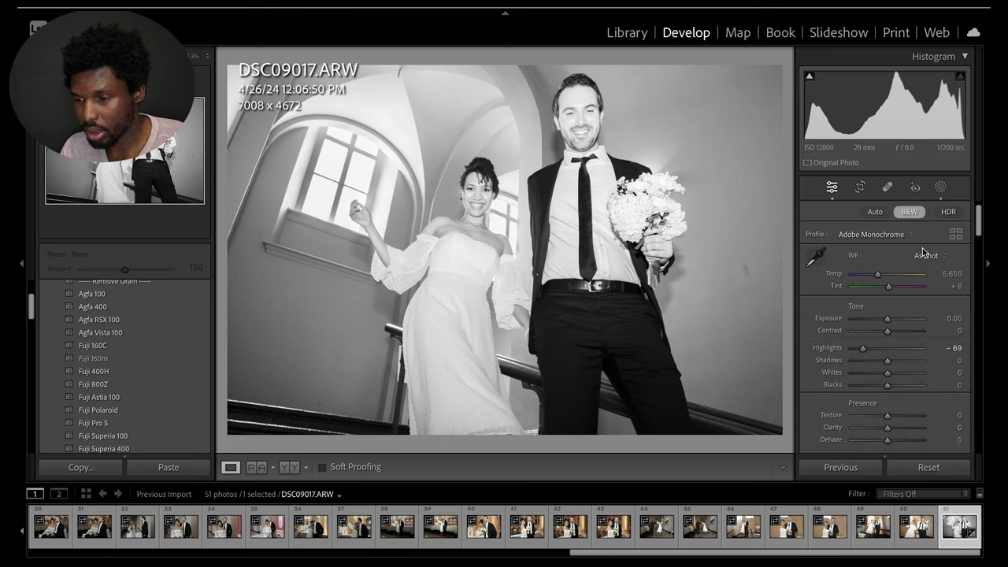
pyautogui.click(875, 213)
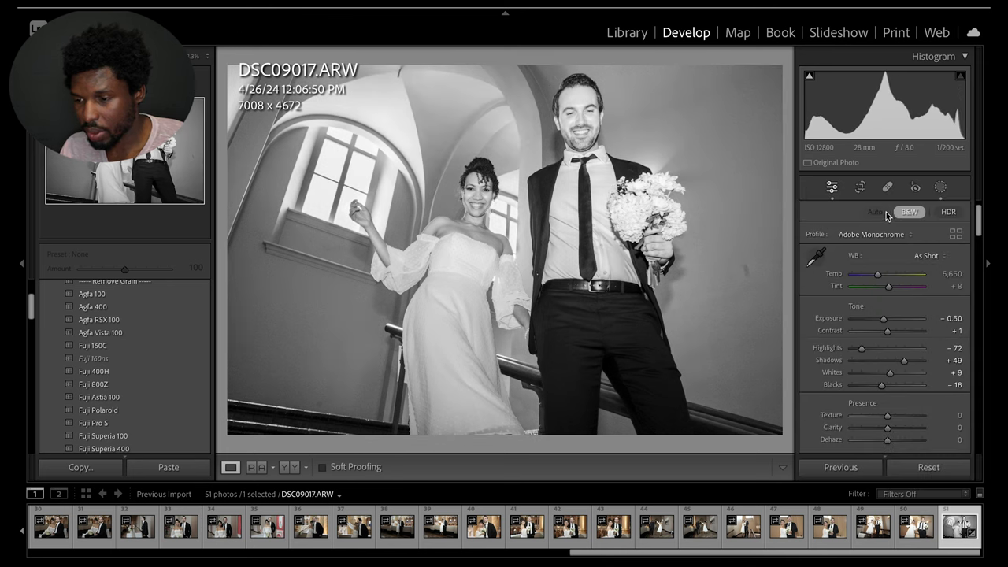
pyautogui.click(903, 213)
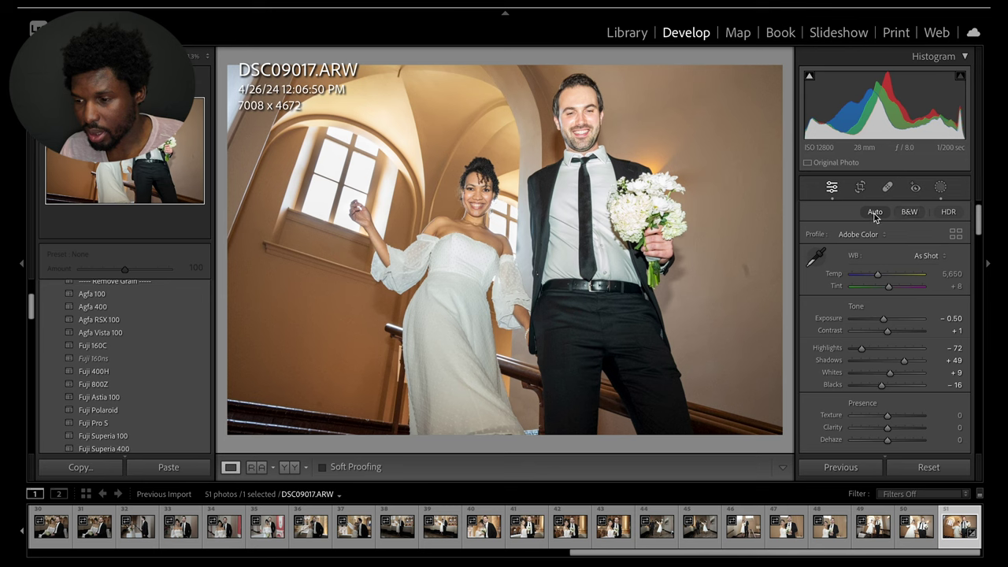
pyautogui.click(875, 213)
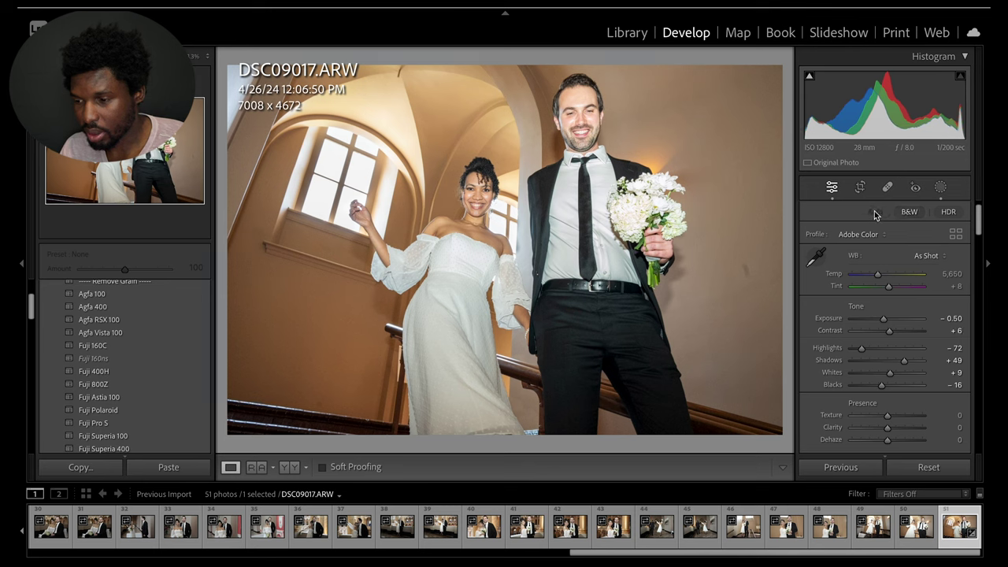
pyautogui.hotkey('ctrl', 'z')
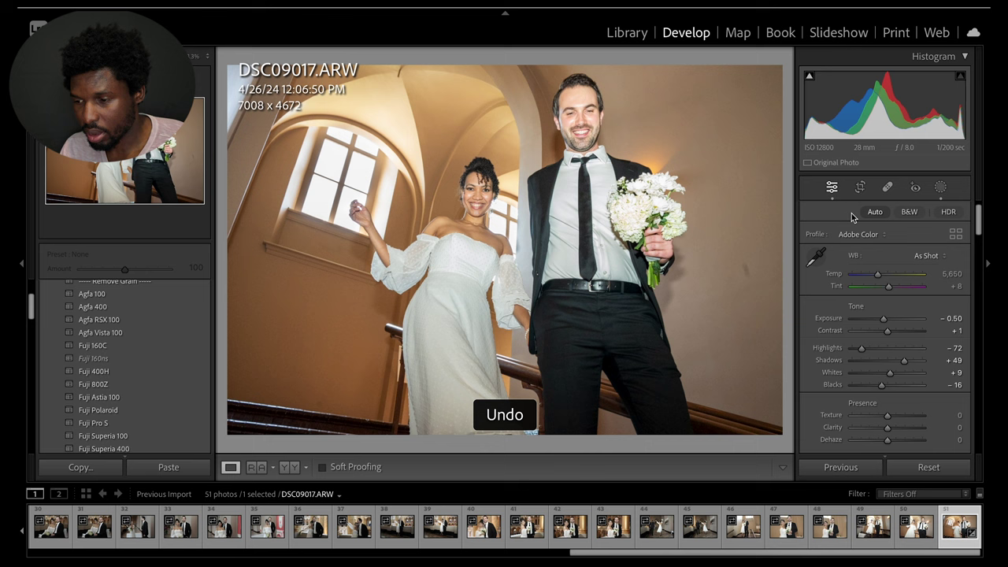
pyautogui.hotkey('ctrl', 'z')
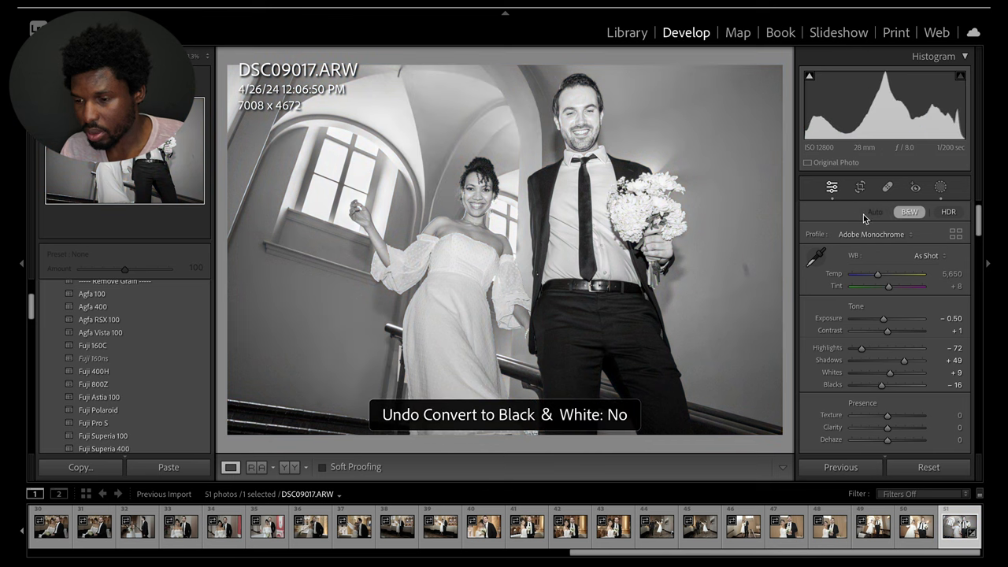
pyautogui.click(910, 214)
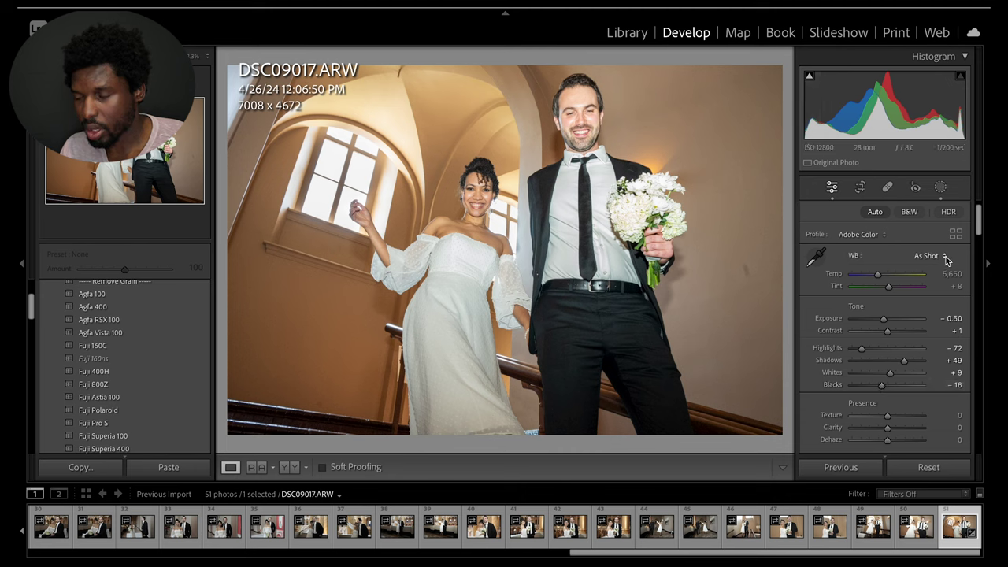
# Toggle HDR editing on and off, zooming in on the bride to compare
pyautogui.click(949, 212)
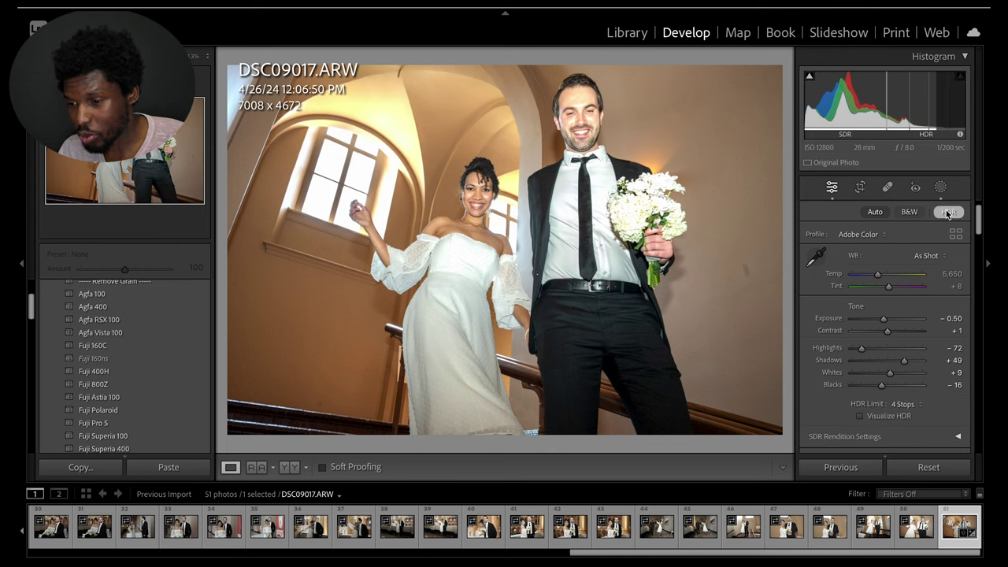
pyautogui.click(948, 213)
pyautogui.click(948, 213)
pyautogui.click(949, 213)
pyautogui.click(948, 212)
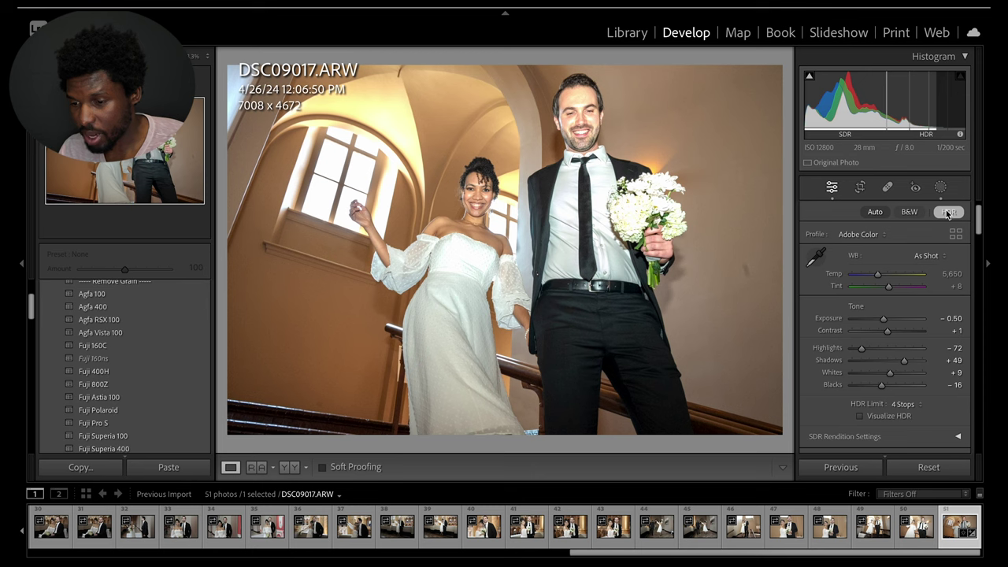
pyautogui.click(458, 245)
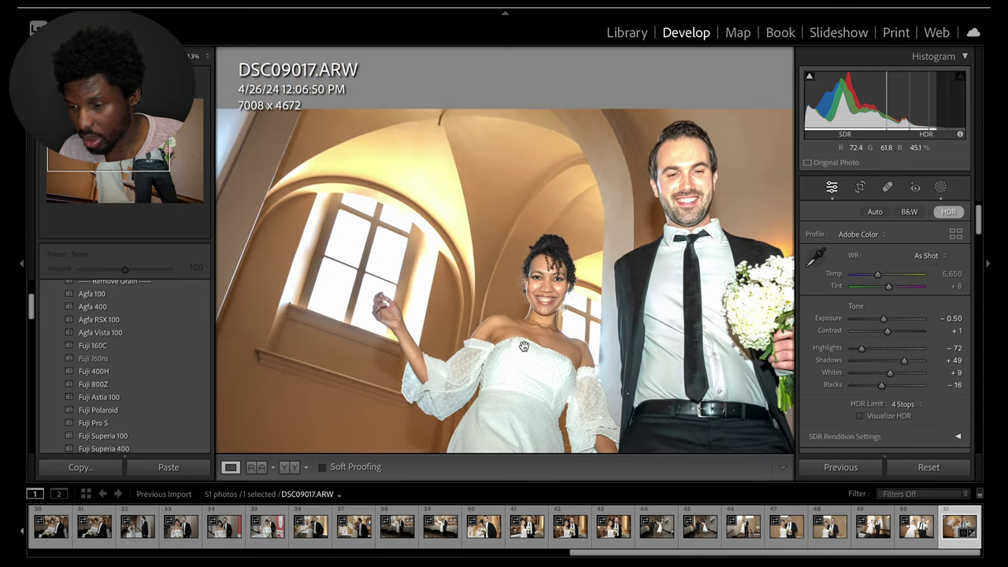
pyautogui.click(524, 346)
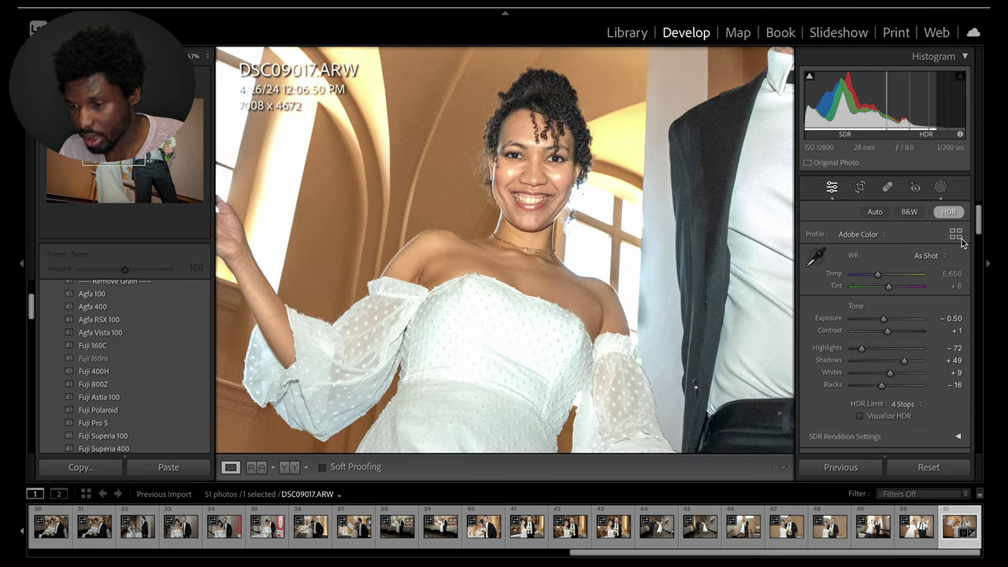
# Leave HDR editing off, return to the full view and bring up masking
pyautogui.click(949, 212)
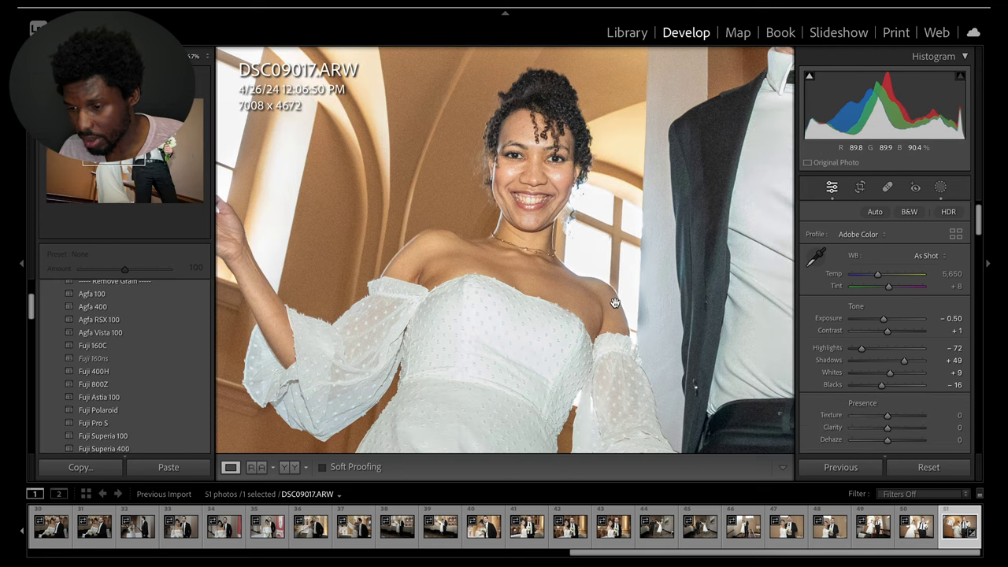
pyautogui.hotkey('ctrl', '-')
pyautogui.click(614, 305)
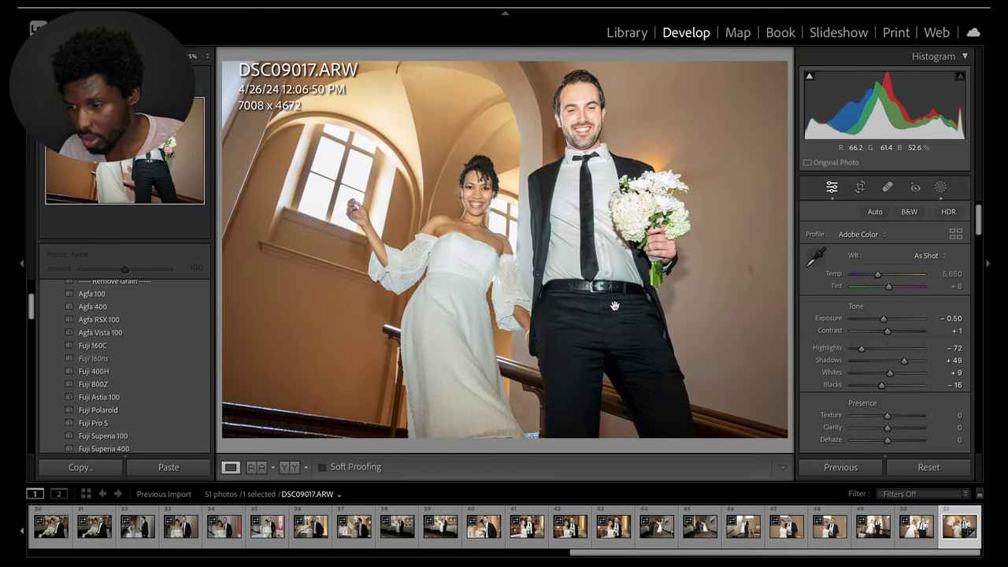
pyautogui.click(940, 188)
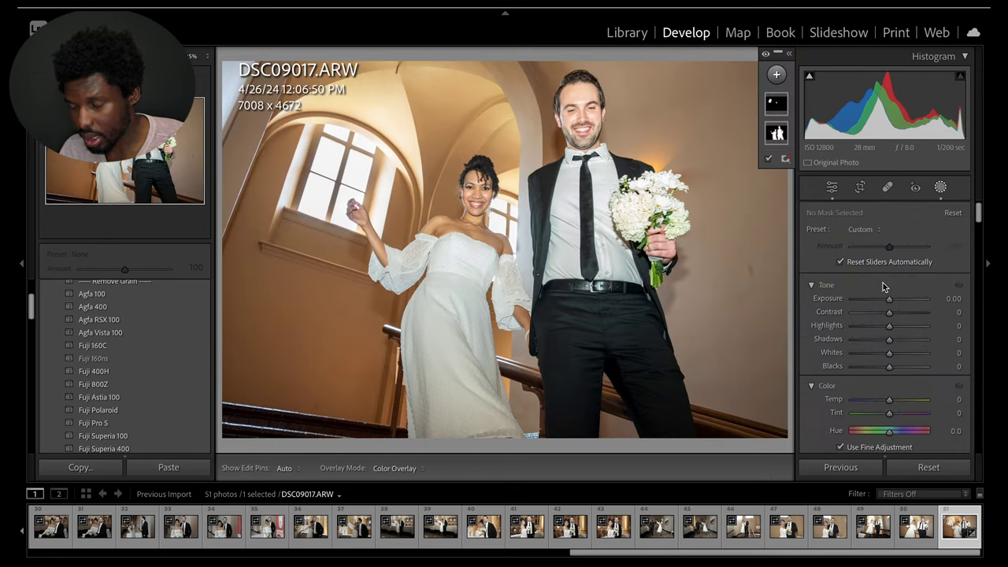
# Mask the couple with Select Subject, try a contrast boost, reset it to 0, and exit Masking
pyautogui.click(777, 135)
pyautogui.moveTo(889, 329); pyautogui.dragTo(895, 329)
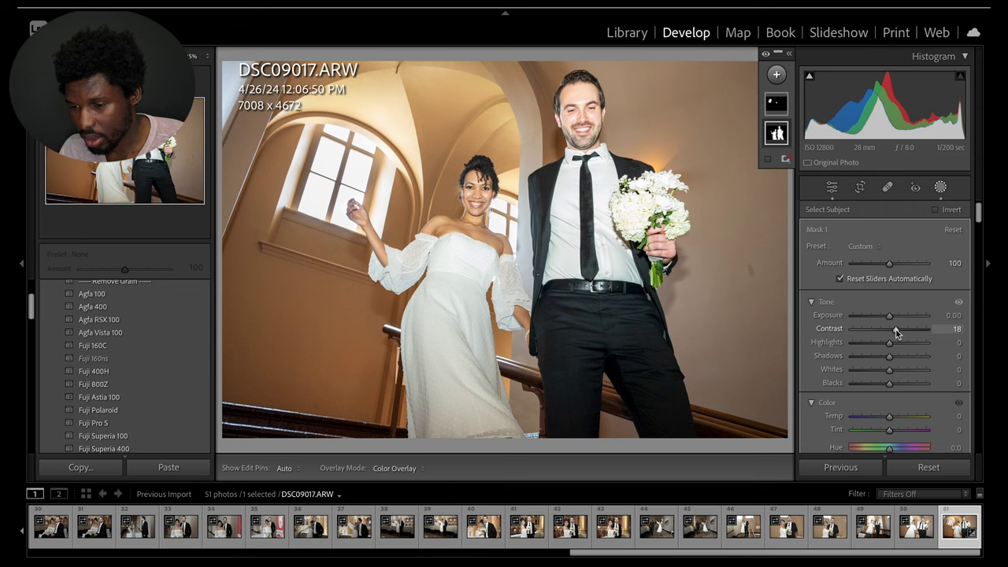
pyautogui.doubleClick(897, 329)
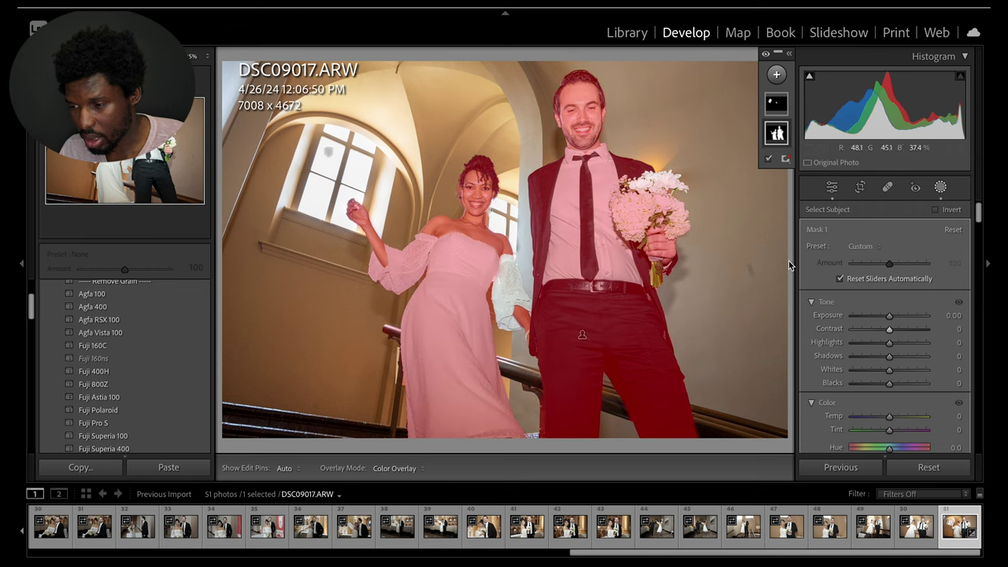
pyautogui.click(940, 186)
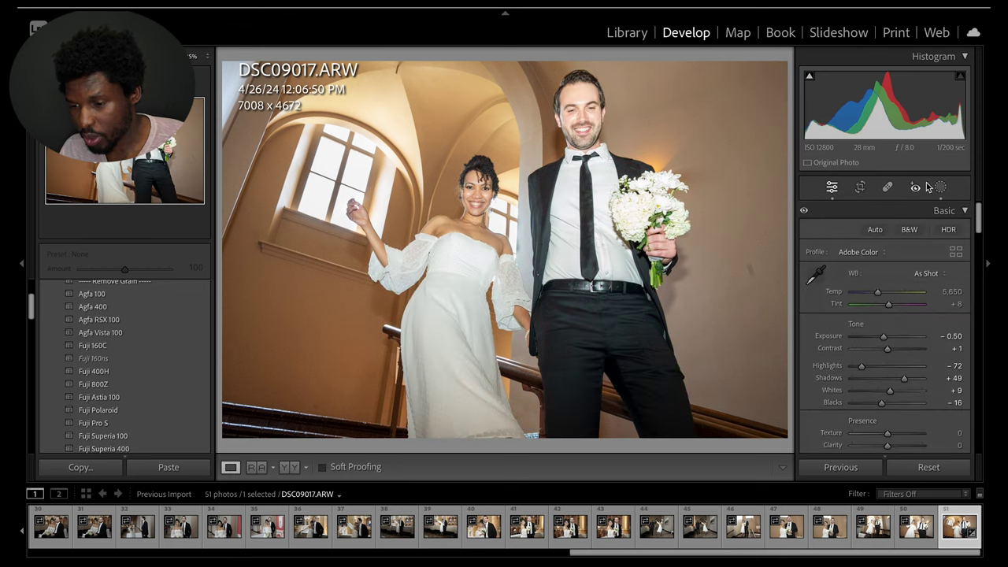
# Zoom in and pan over the couple's faces to inspect detail, then return to the fitted view
pyautogui.moveTo(489, 299); pyautogui.dragTo(430, 384)
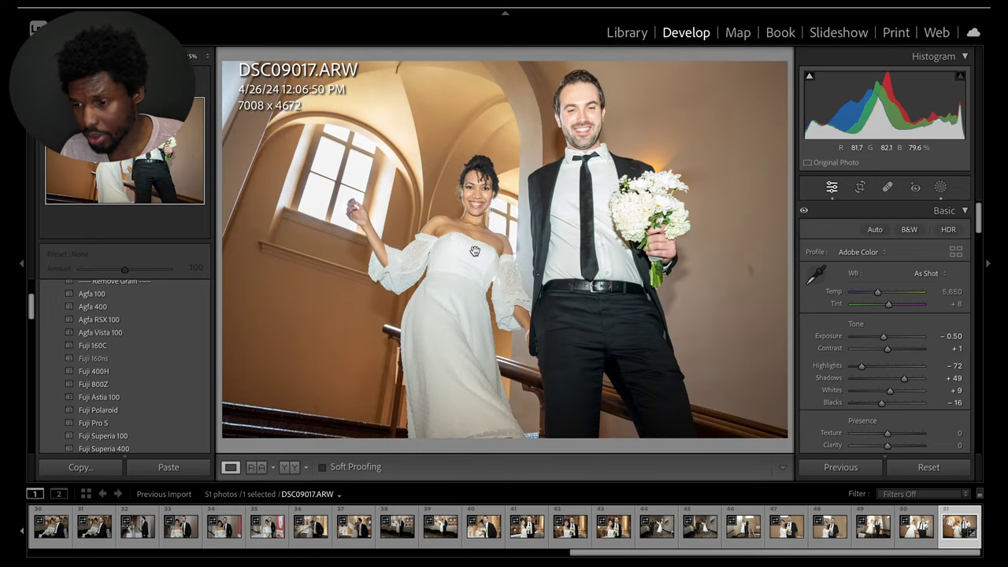
pyautogui.moveTo(575, 103); pyautogui.dragTo(583, 159)
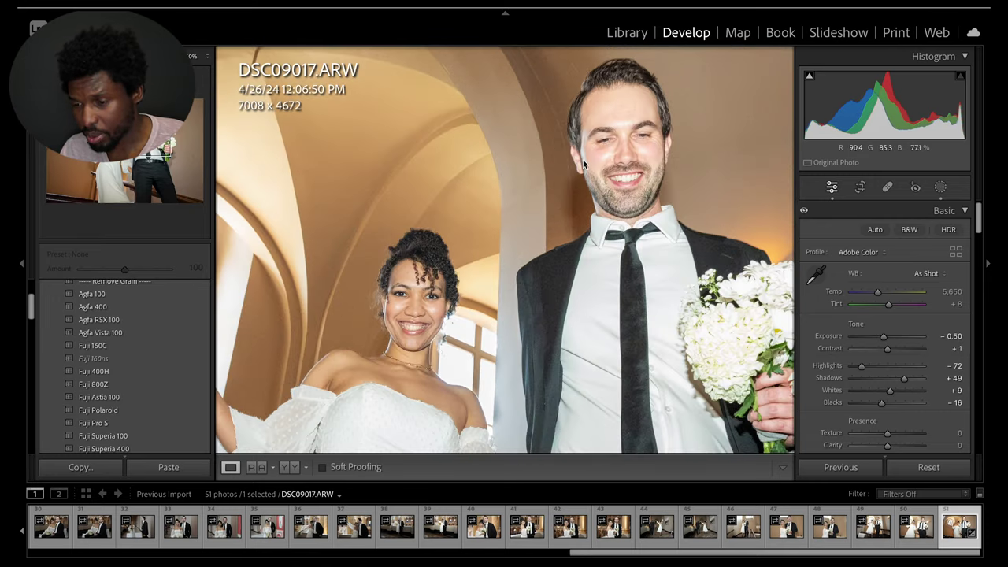
pyautogui.click(629, 221)
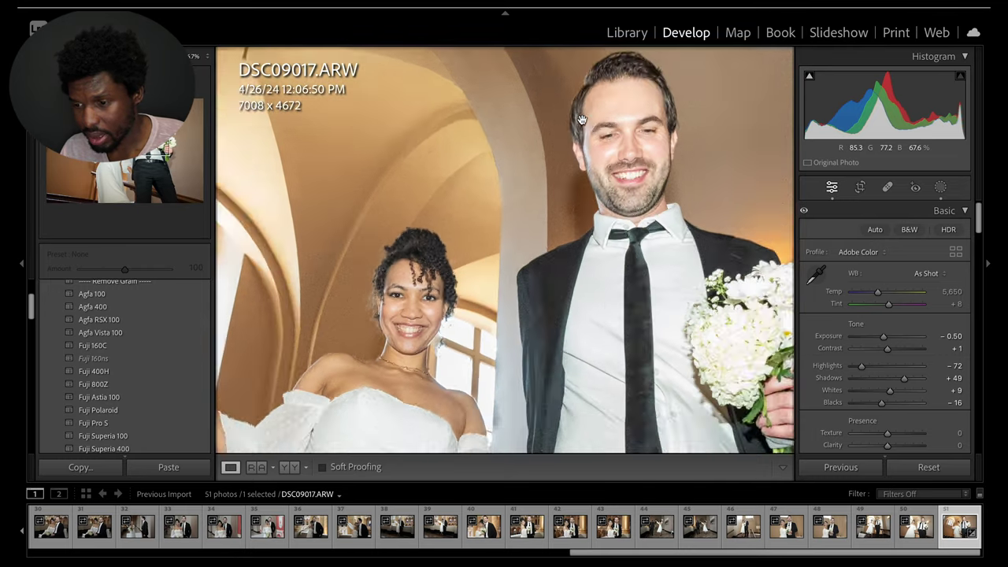
pyautogui.moveTo(595, 117); pyautogui.dragTo(597, 152)
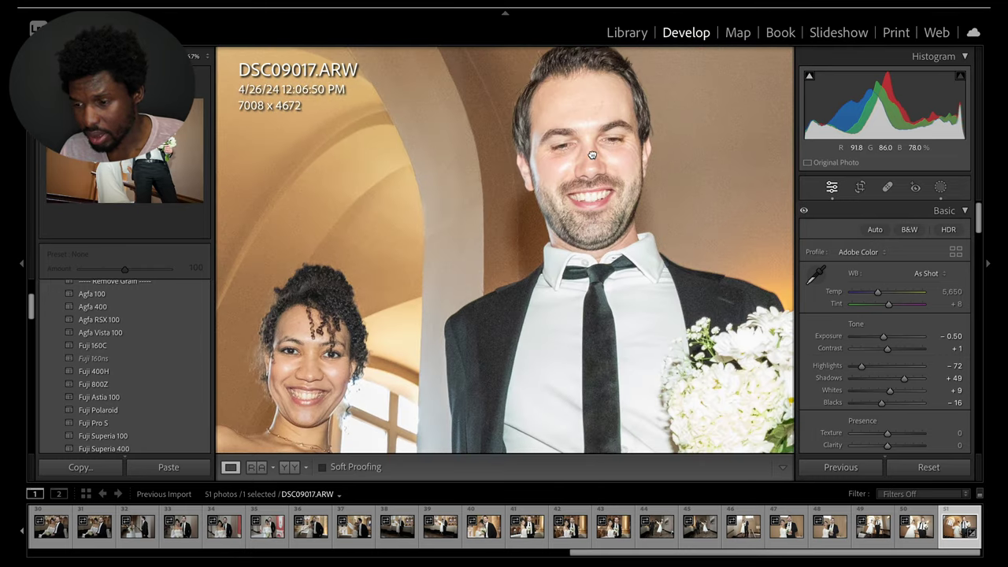
pyautogui.click(567, 185)
pyautogui.hotkey('ctrl', '-')
pyautogui.click(488, 222)
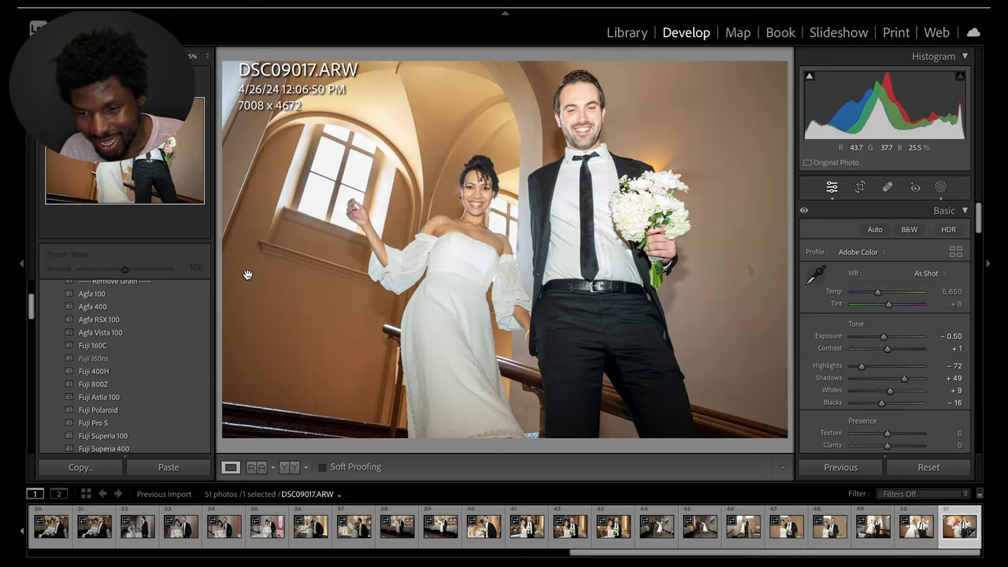
# Collapse the Film Stock preset group in the Presets panel
pyautogui.scroll(2, 194, 362)
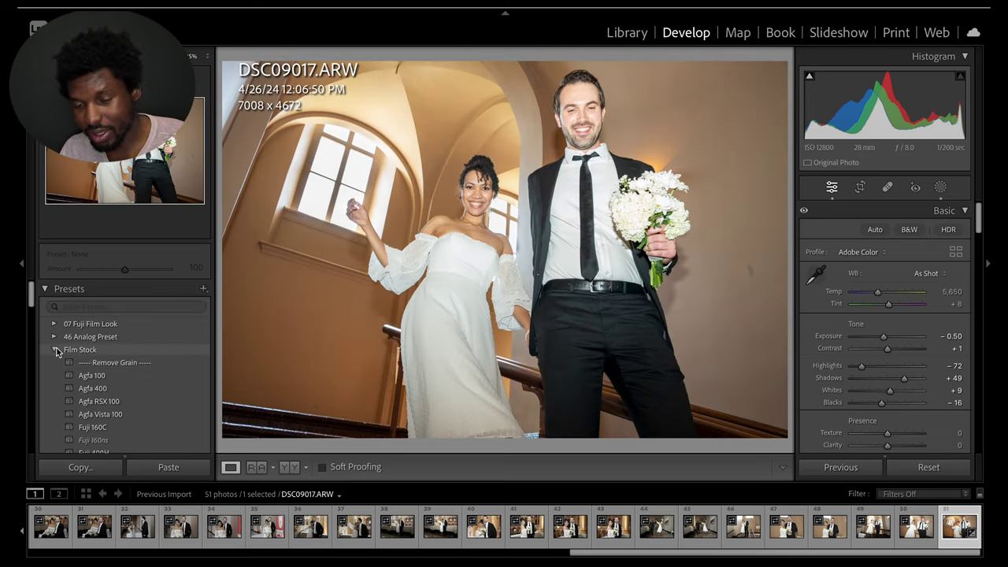
pyautogui.click(55, 349)
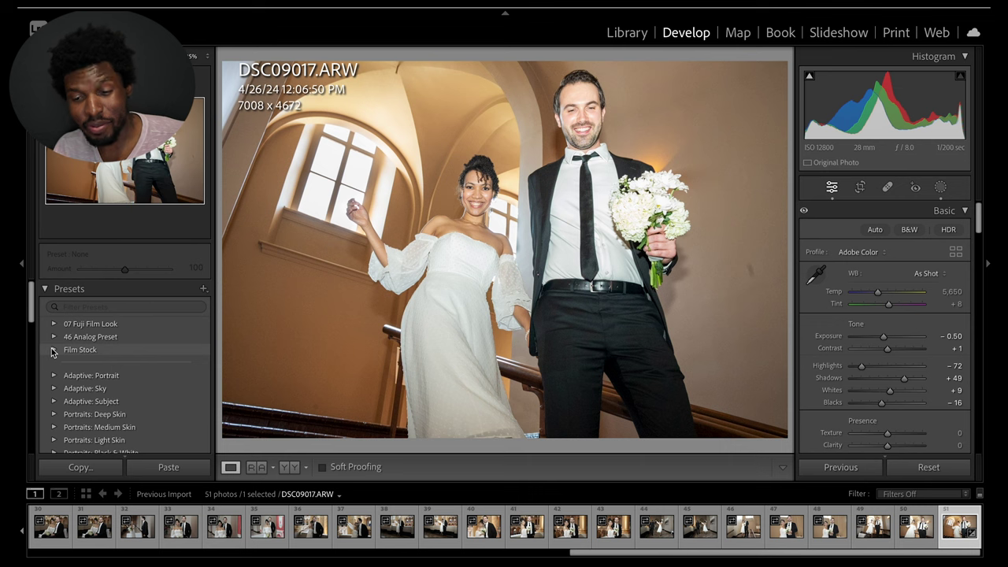
pyautogui.scroll(-5, 52, 353)
pyautogui.scroll(3, 52, 353)
pyautogui.scroll(3, 52, 353)
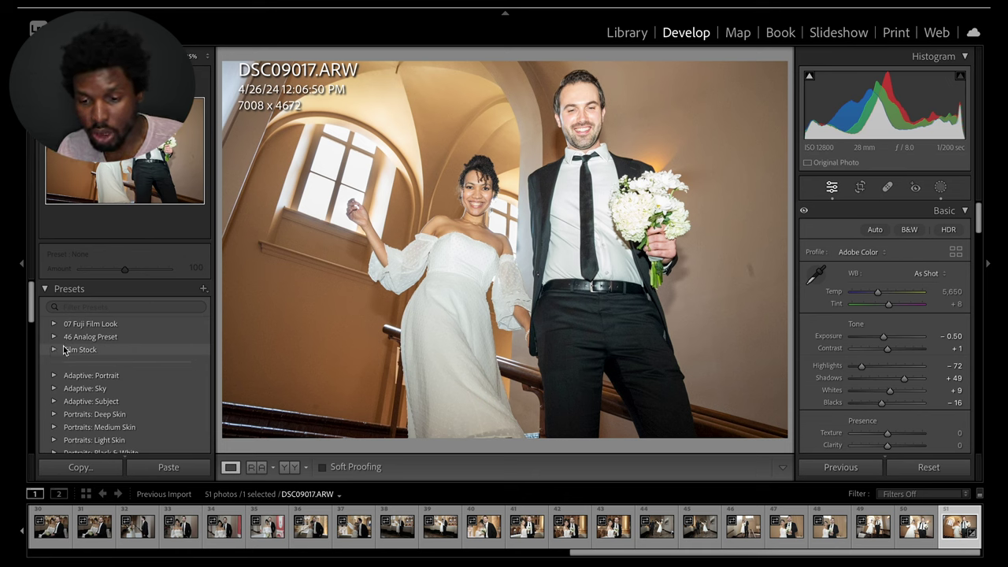
# Expand 46 Analog Preset to preview Analog 01–10, then collapse it again
pyautogui.click(55, 337)
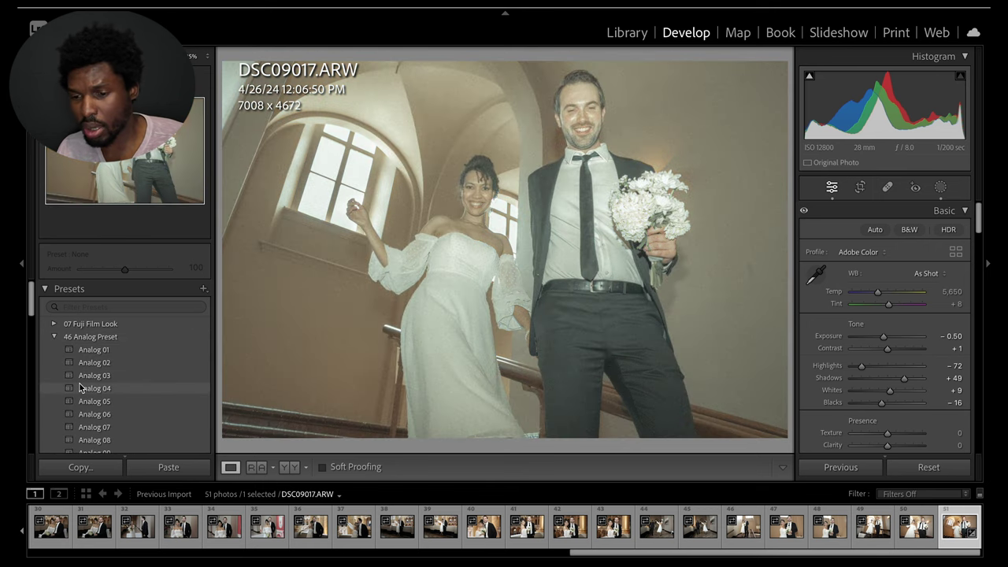
pyautogui.scroll(-2, 101, 416)
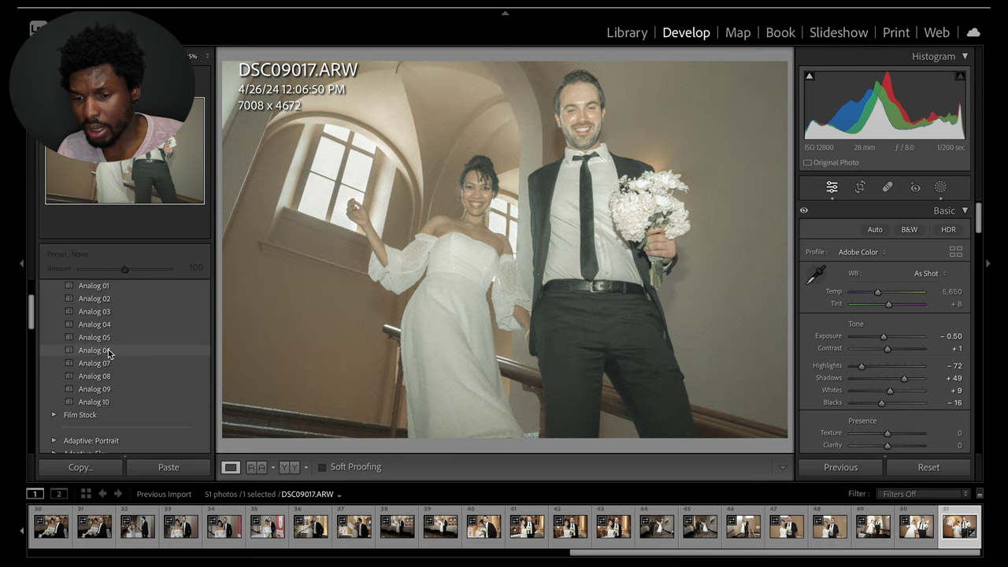
pyautogui.scroll(2, 109, 353)
pyautogui.click(54, 336)
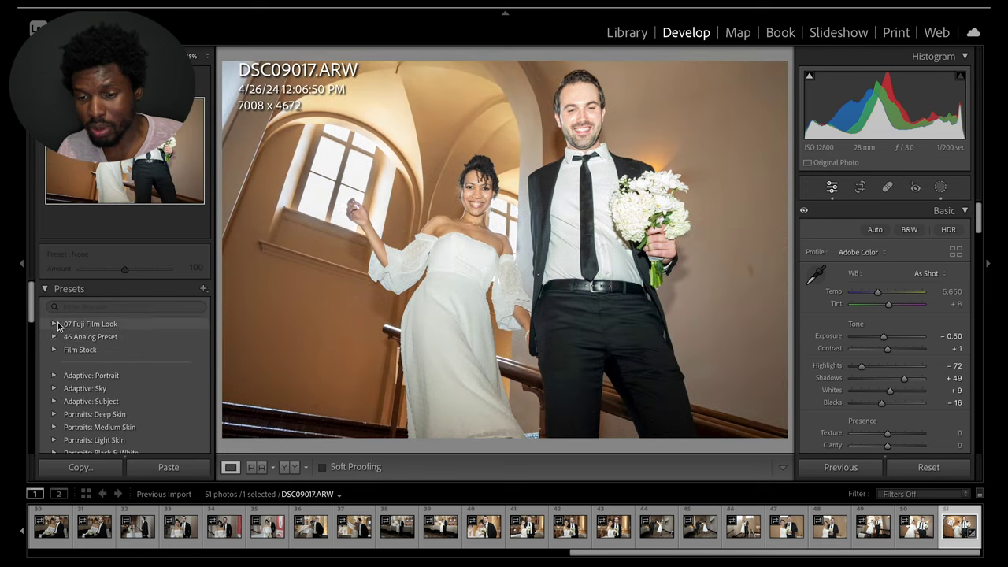
# Expand the 07 Fuji Film Look and Film Stock preset groups
pyautogui.click(54, 324)
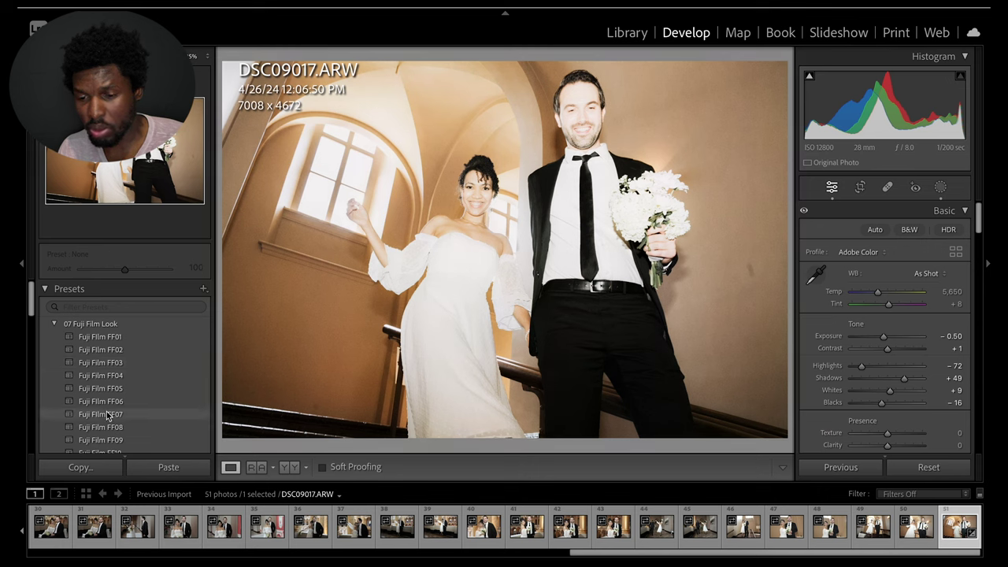
pyautogui.scroll(-2, 108, 416)
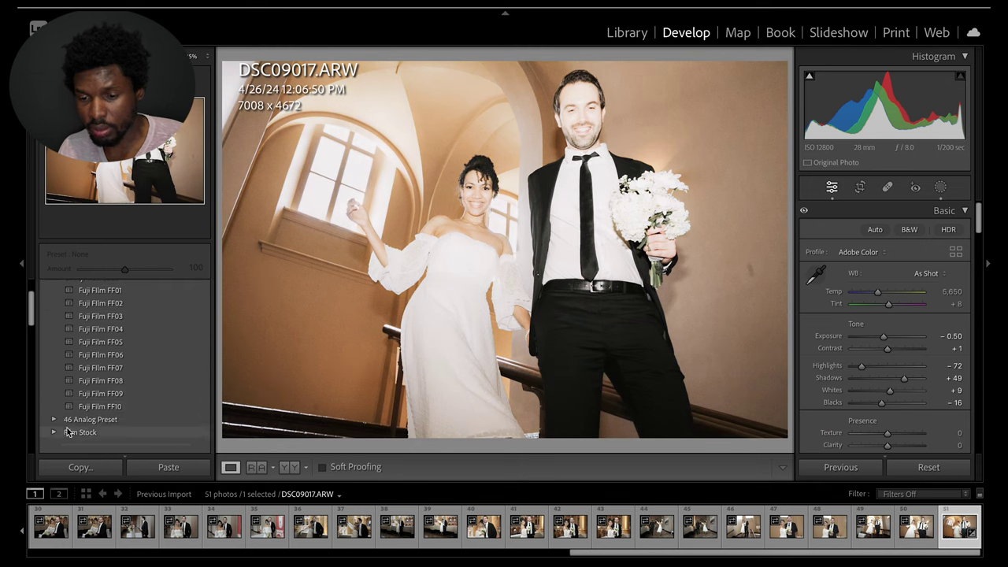
pyautogui.click(53, 433)
pyautogui.scroll(-3, 124, 428)
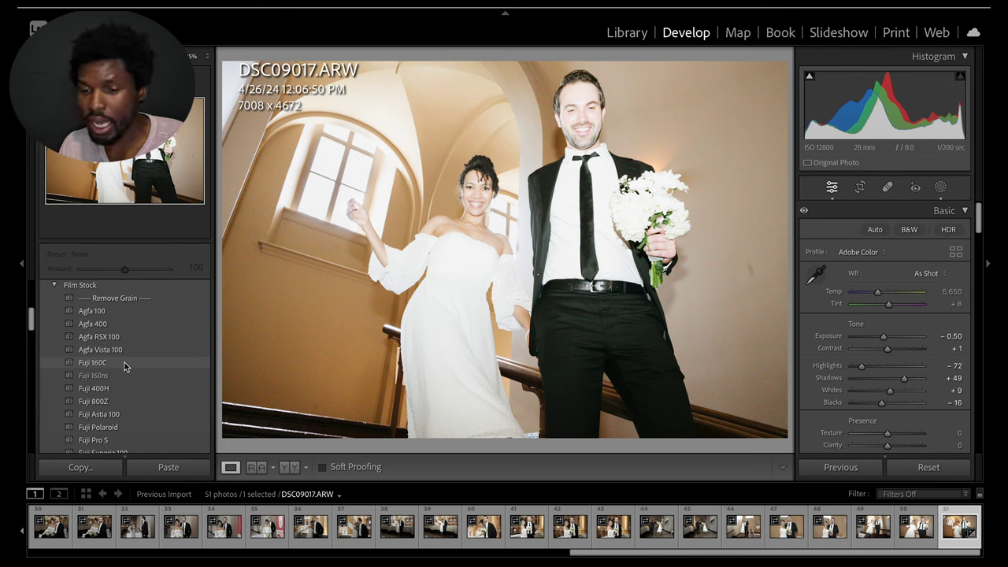
# Scroll through the Film Stock presets, previewing each film look on the staircase photo
pyautogui.scroll(-5, 124, 367)
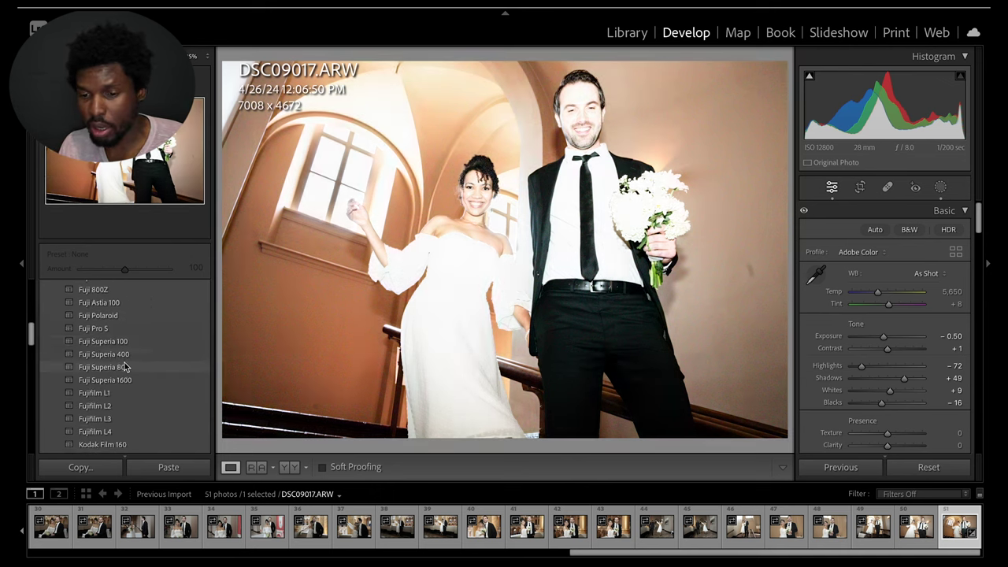
pyautogui.scroll(-1, 125, 367)
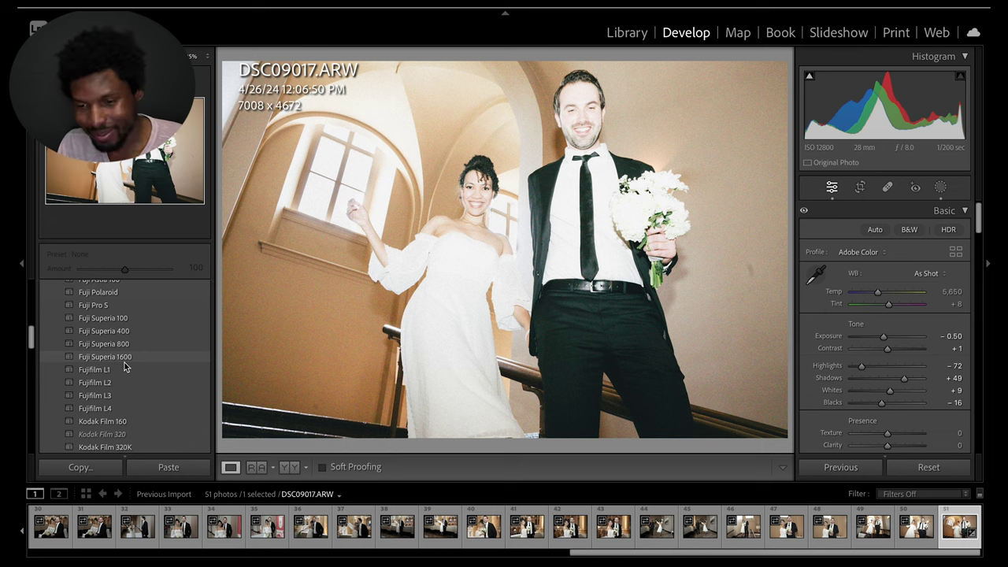
pyautogui.scroll(-3, 125, 364)
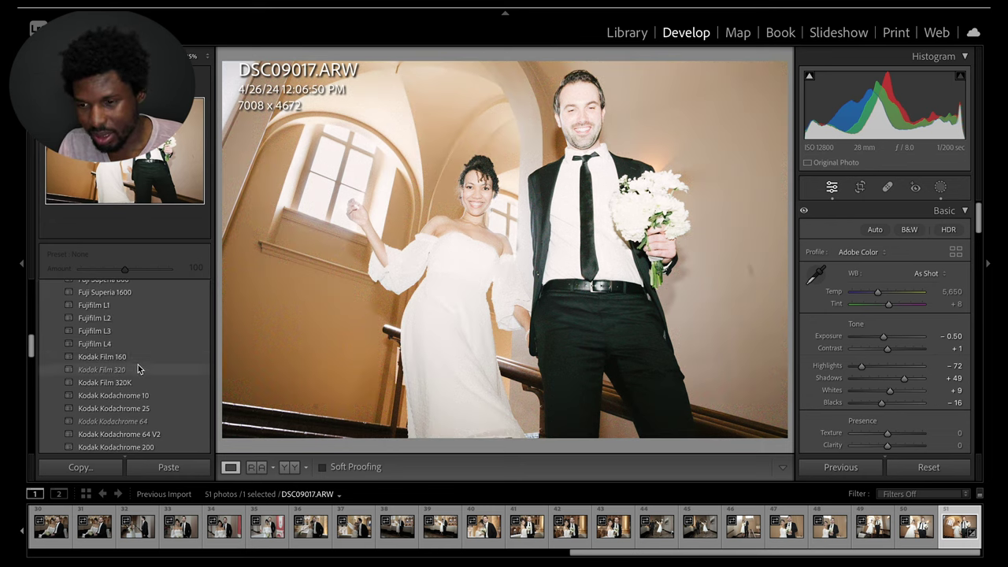
pyautogui.scroll(-4, 139, 398)
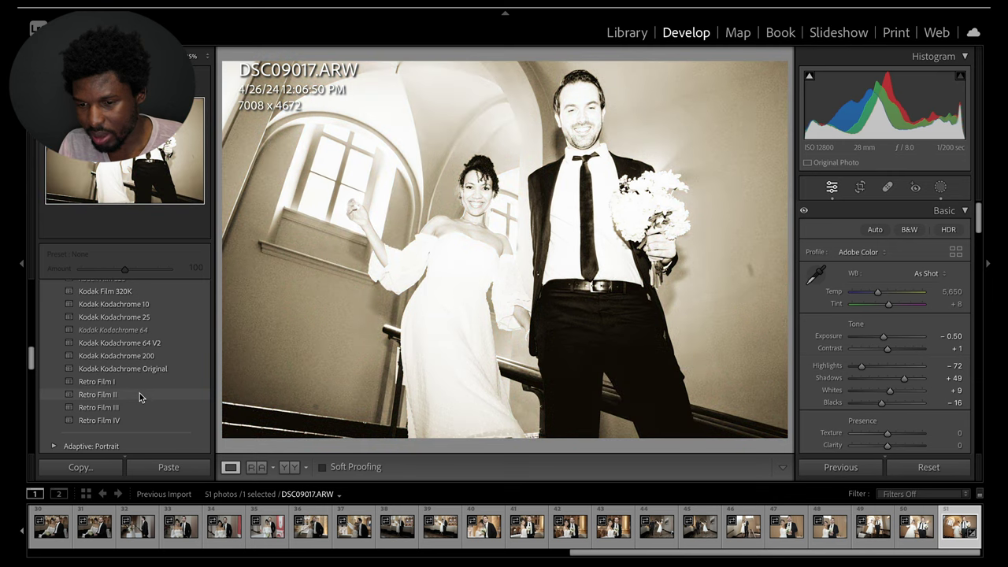
pyautogui.scroll(3, 141, 363)
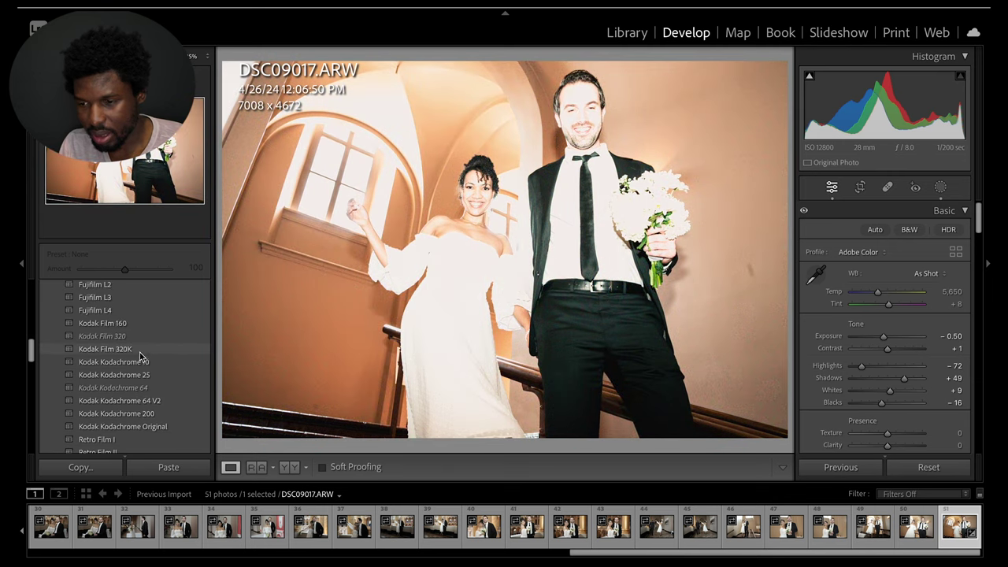
pyautogui.scroll(3, 134, 313)
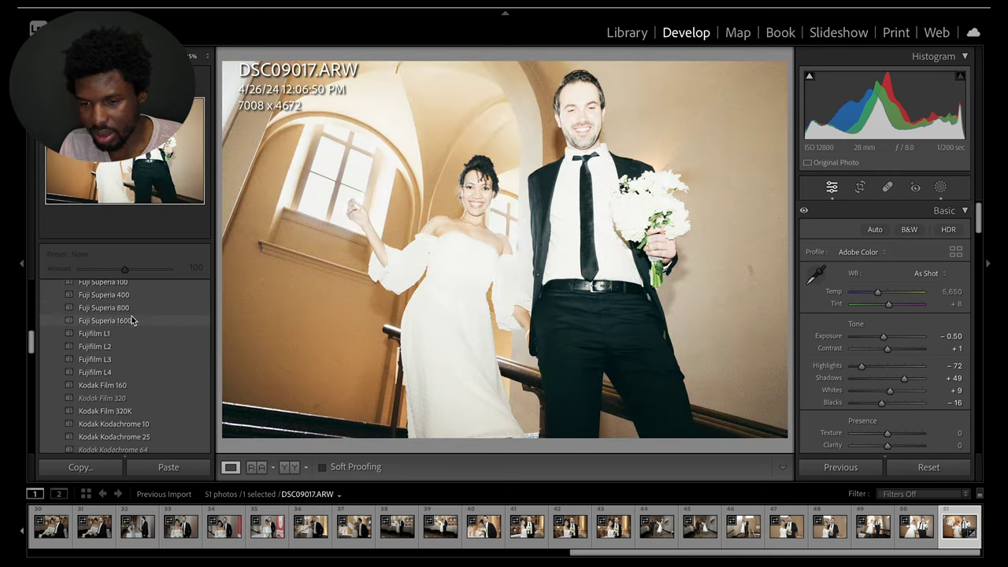
pyautogui.scroll(2, 132, 314)
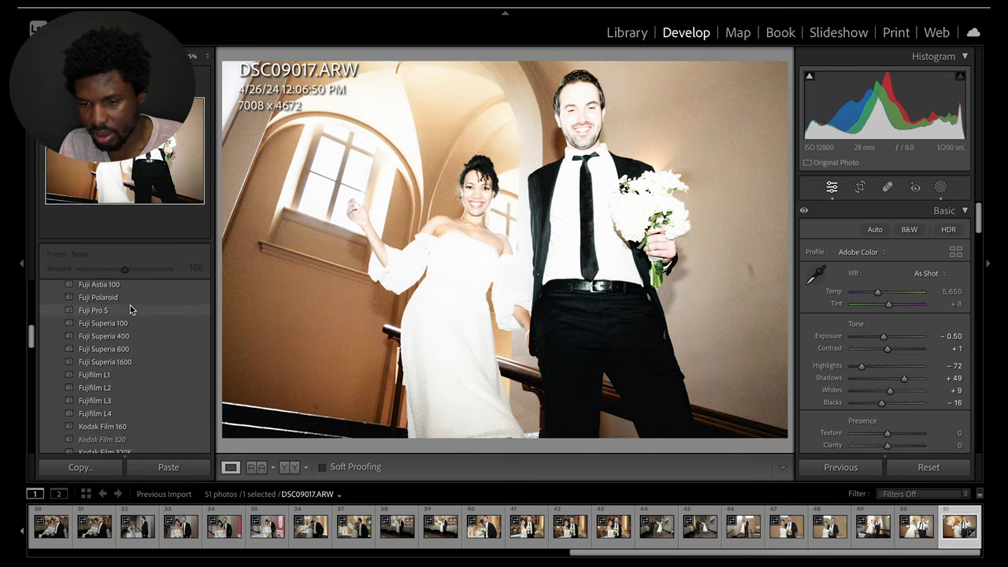
pyautogui.scroll(5, 127, 315)
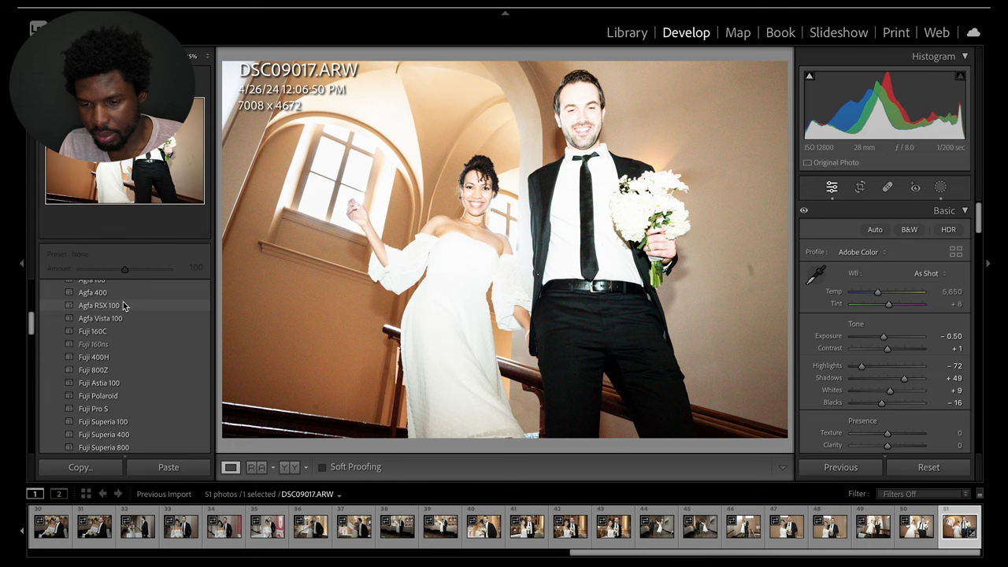
pyautogui.scroll(2, 122, 307)
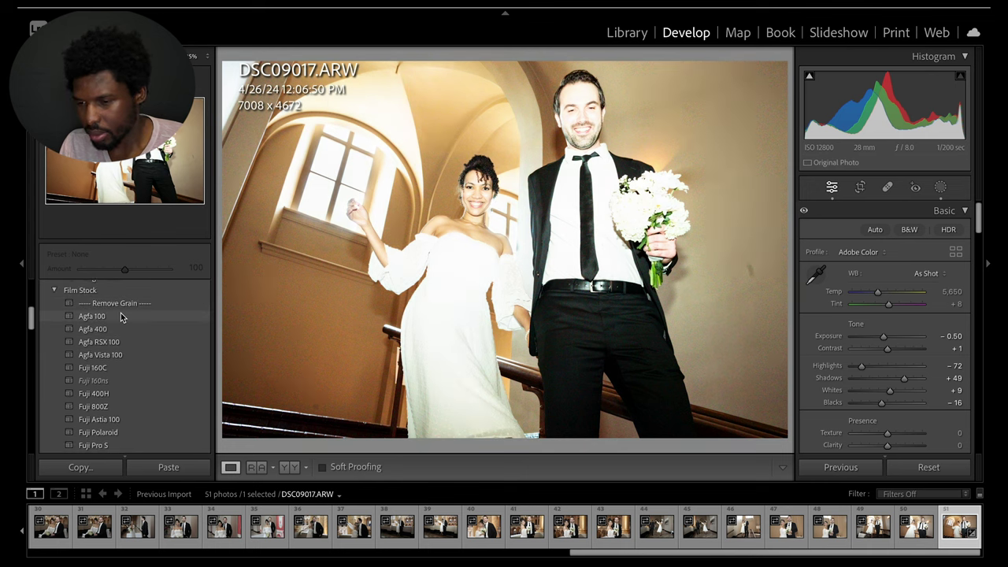
# Try the Fuji 160C preset faded to 0 Amount, then undo it to restore the earlier Basic edits
pyautogui.click(108, 369)
pyautogui.moveTo(123, 269); pyautogui.dragTo(57, 270)
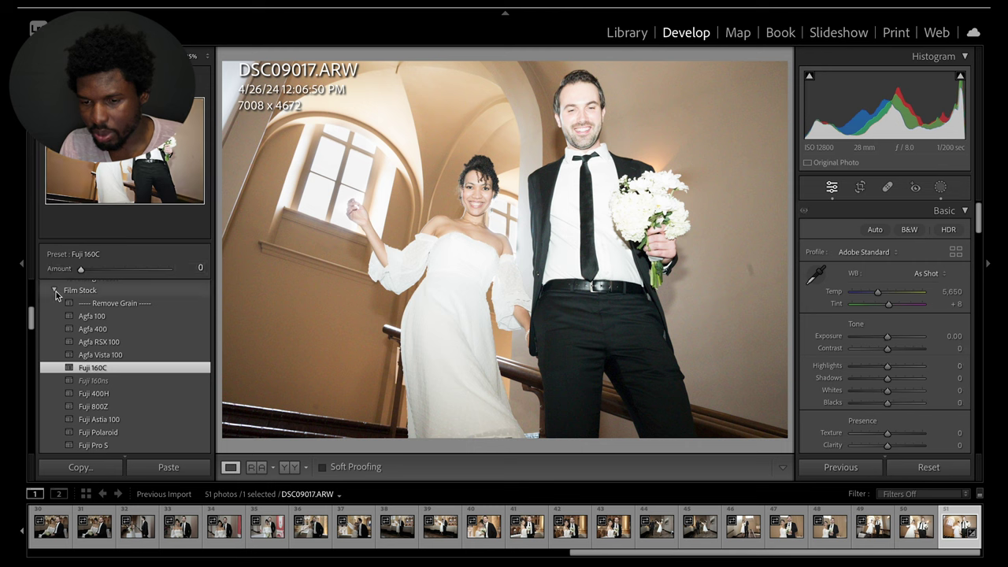
pyautogui.click(56, 290)
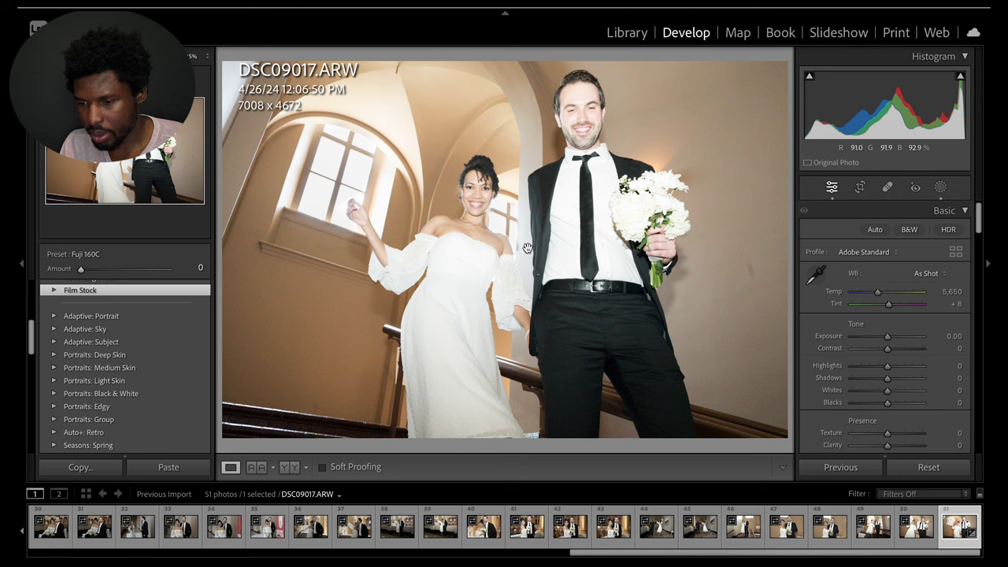
pyautogui.hotkey('ctrl', 'z')
pyautogui.hotkey('ctrl', 'z')
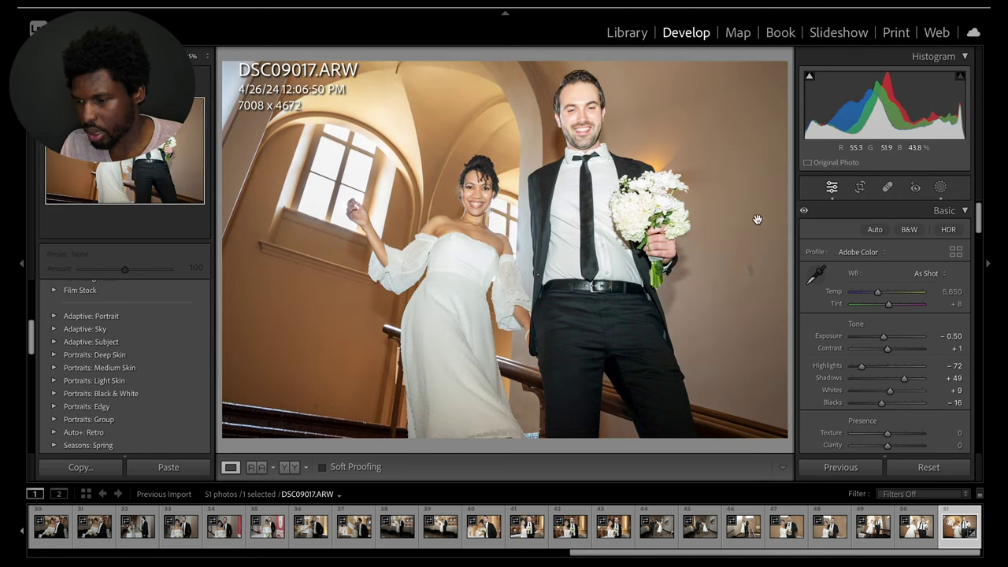
pyautogui.scroll(-15, 827, 436)
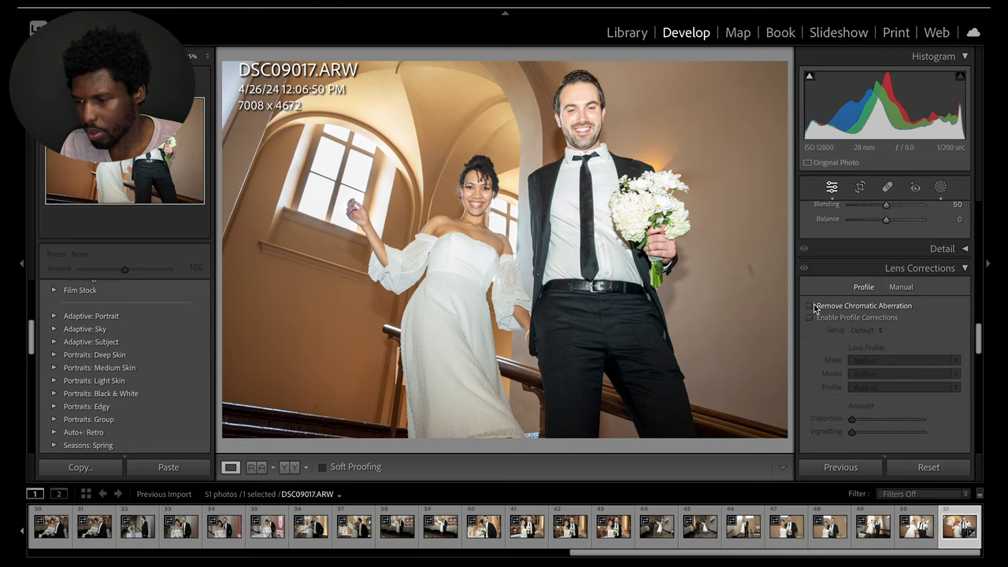
# Enable Remove Chromatic Aberration and the Tamron 28-75mm lens profile correction
pyautogui.click(811, 318)
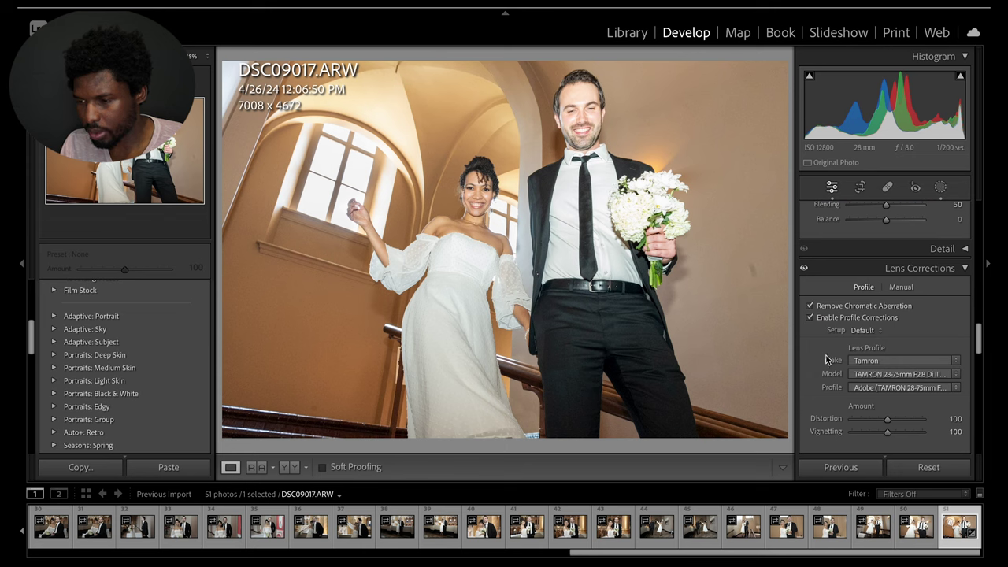
pyautogui.scroll(10, 860, 322)
pyautogui.click(940, 186)
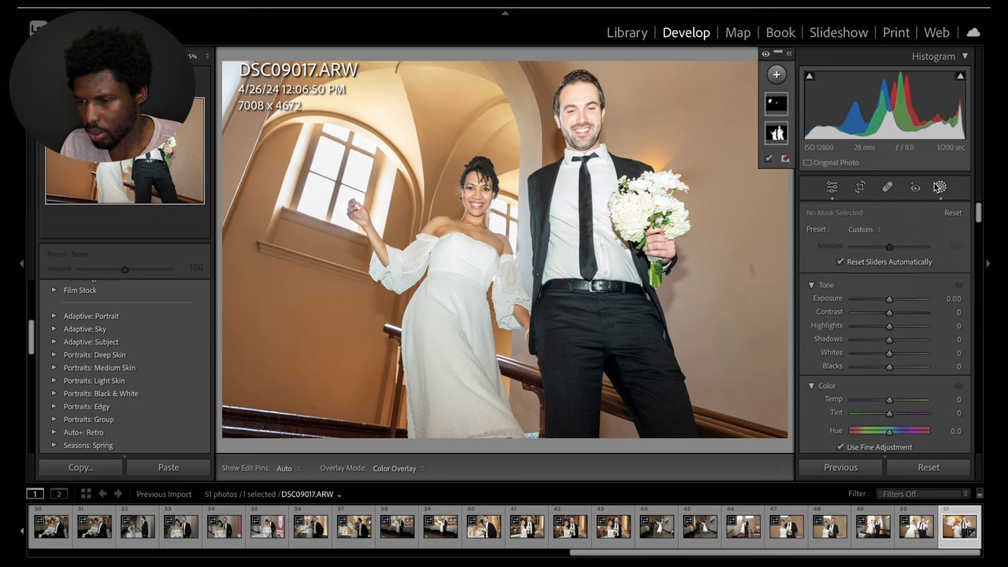
# Undo the lens profile correction on the staircase photo
pyautogui.click(776, 77)
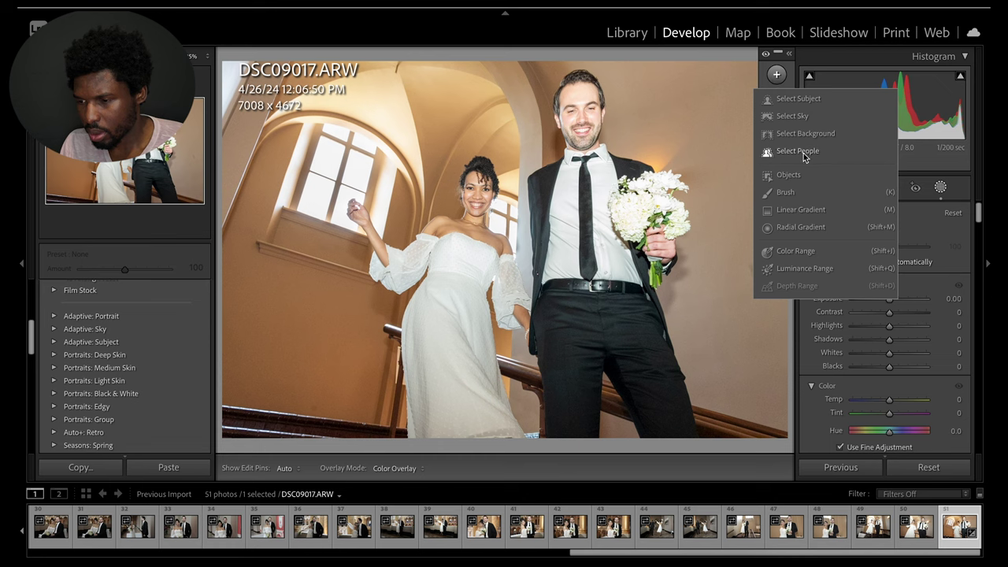
pyautogui.click(809, 149)
pyautogui.click(776, 76)
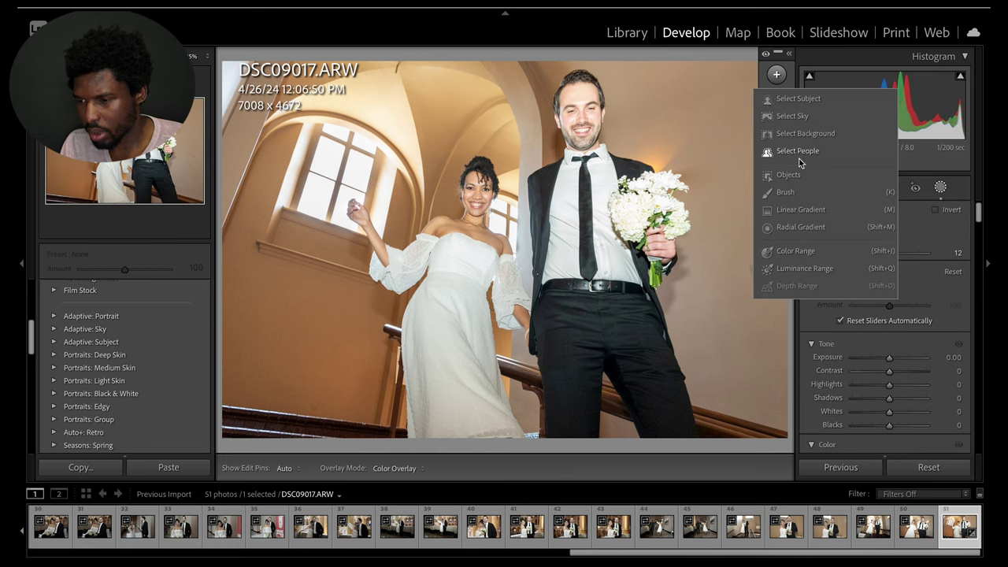
pyautogui.click(797, 75)
pyautogui.hotkey('ctrl', 'z')
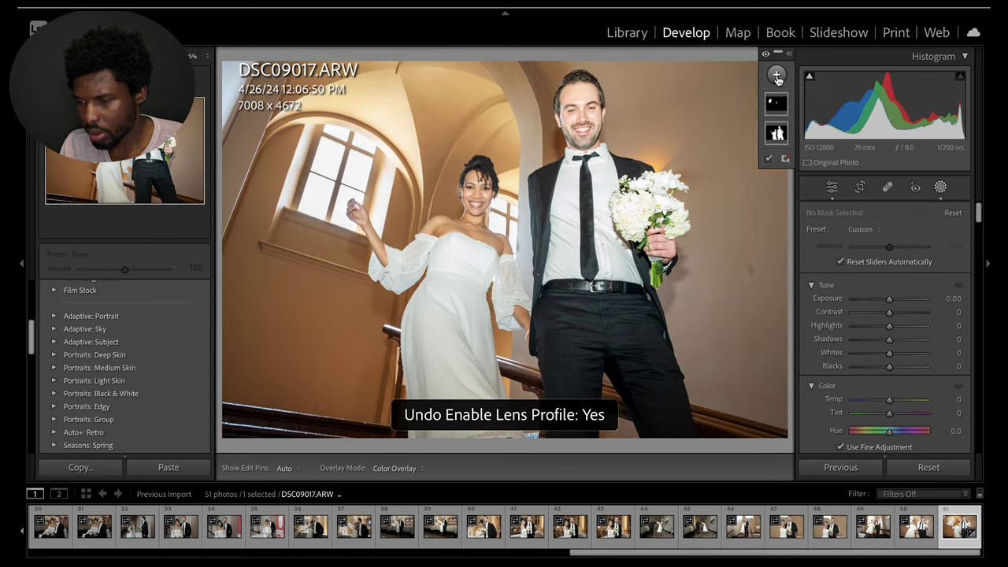
# Brush a mask over the groom's face with Highlights -80, then turn HDR editing on
pyautogui.click(776, 75)
pyautogui.click(790, 193)
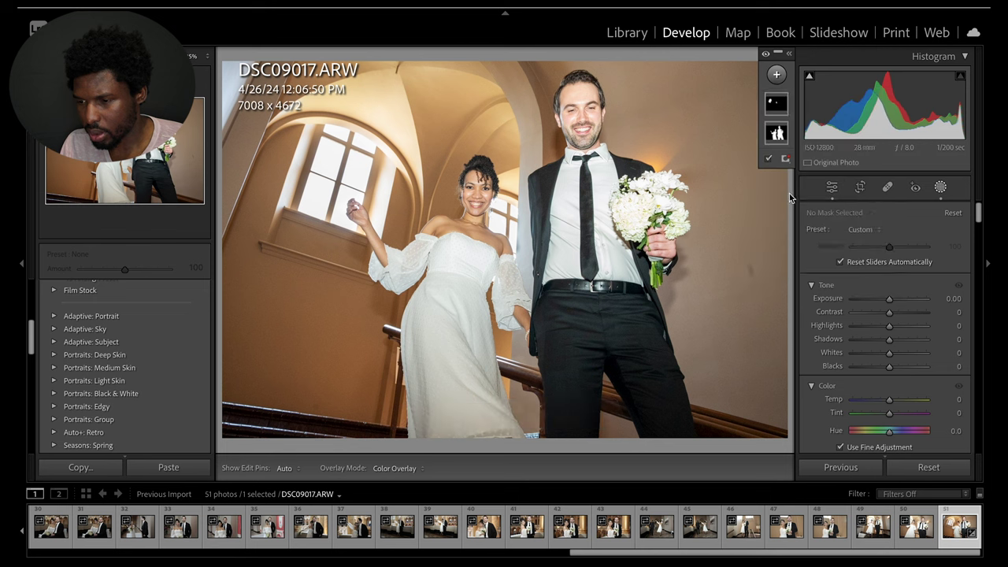
pyautogui.moveTo(575, 110)
pyautogui.mouseDown()
pyautogui.moveTo(571, 145)
pyautogui.moveTo(591, 98)
pyautogui.moveTo(587, 107)
pyautogui.moveTo(581, 87)
pyautogui.moveTo(579, 108)
pyautogui.mouseUp()
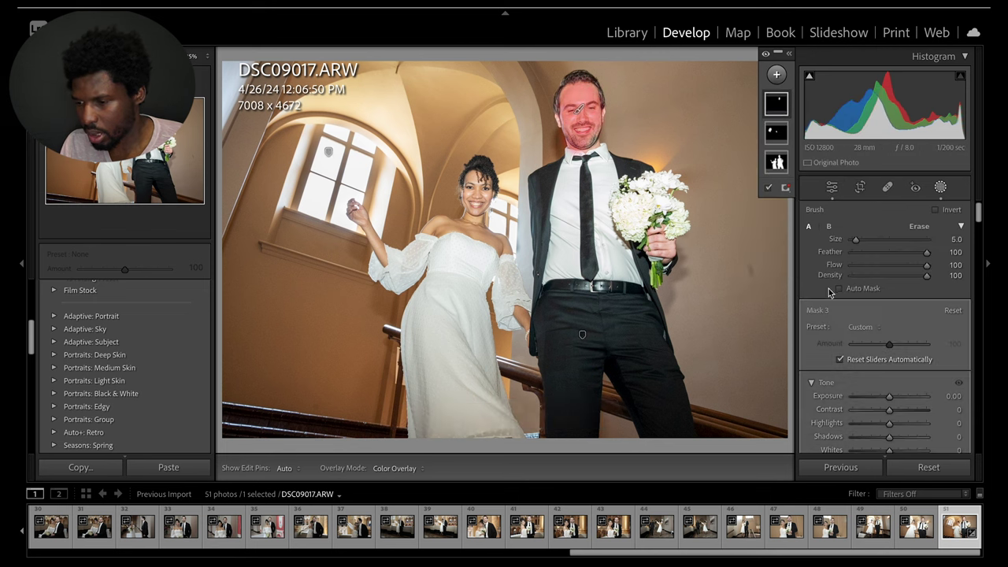
pyautogui.moveTo(889, 424); pyautogui.dragTo(858, 437)
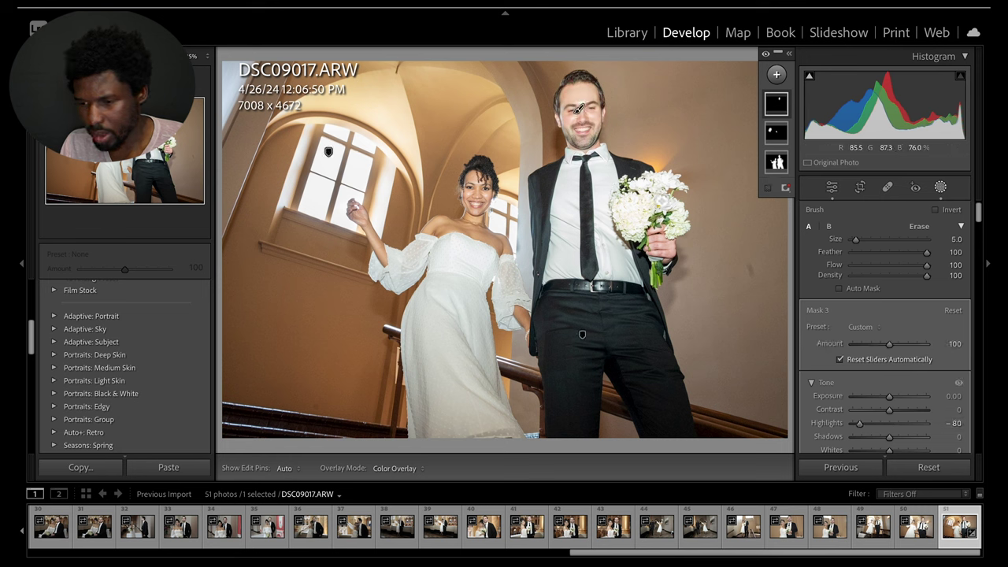
pyautogui.click(939, 188)
pyautogui.click(948, 230)
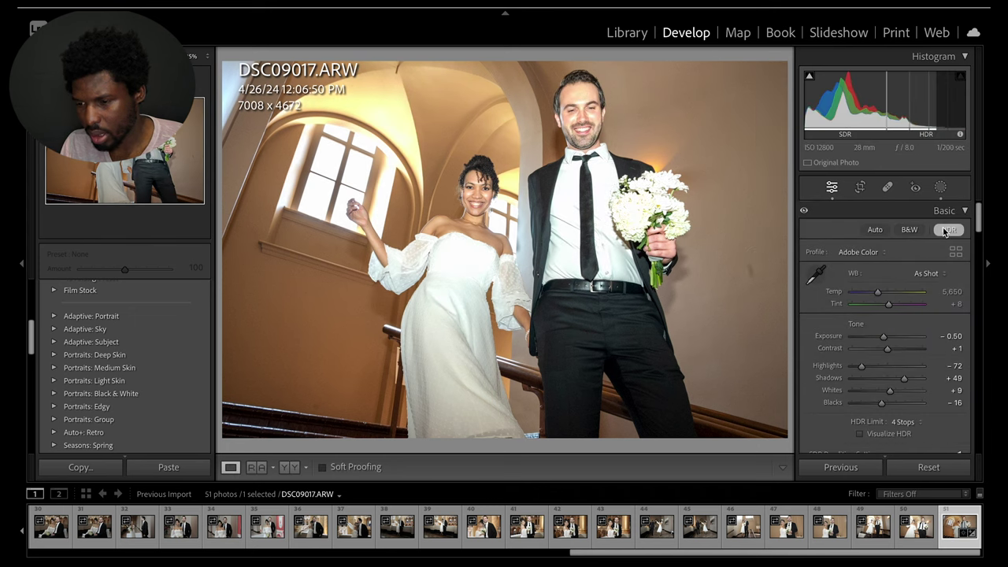
# Compare the photo with HDR on and off, leaving HDR editing off
pyautogui.click(947, 230)
pyautogui.click(948, 230)
pyautogui.click(947, 230)
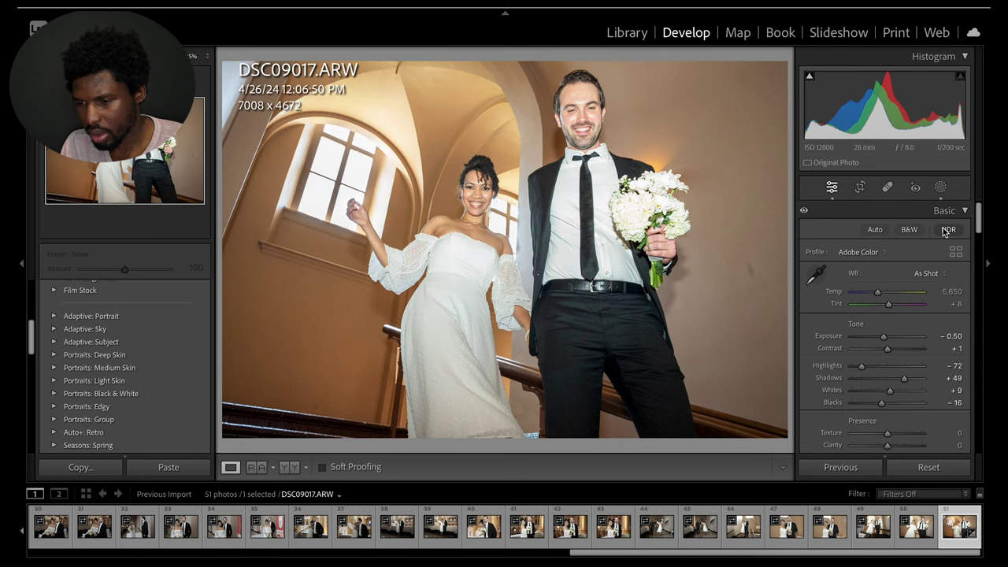
pyautogui.hotkey('ctrl', 'z')
pyautogui.hotkey('ctrl', 'z')
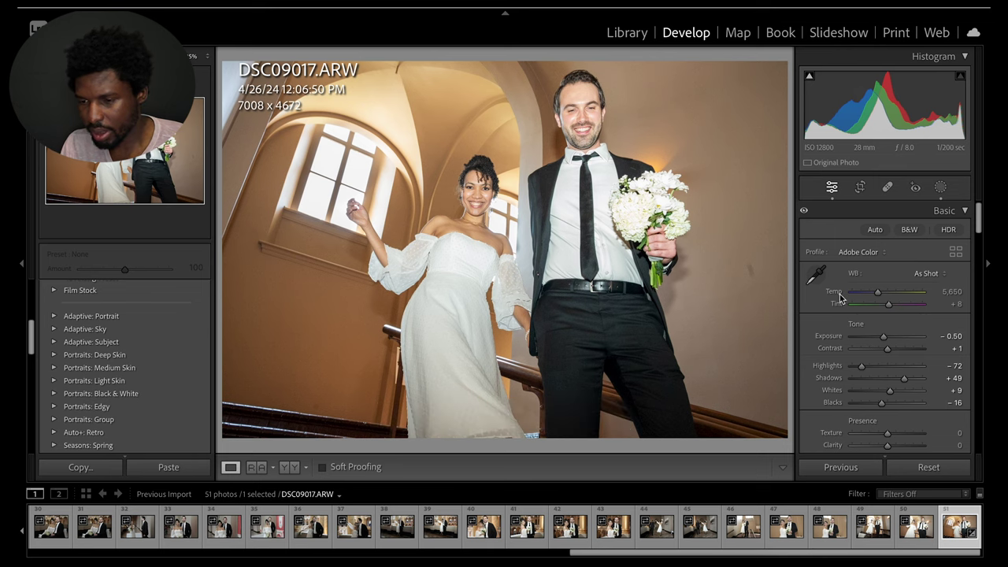
# Raise the staircase photo's global Contrast to +39
pyautogui.scroll(3, 496, 268)
pyautogui.scroll(-3, 436, 207)
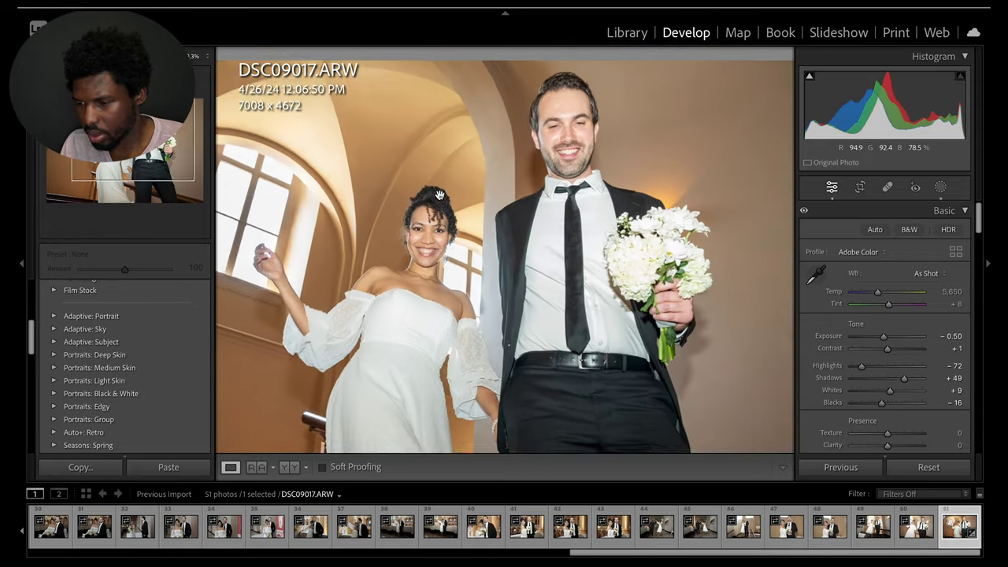
pyautogui.scroll(-1, 440, 194)
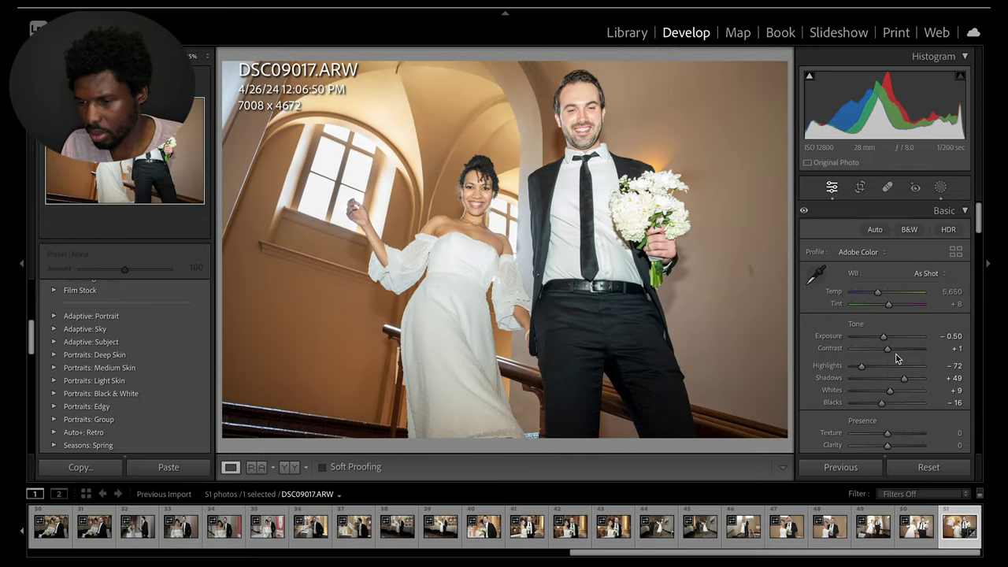
pyautogui.moveTo(888, 348)
pyautogui.mouseDown()
pyautogui.moveTo(919, 348)
pyautogui.moveTo(903, 351)
pyautogui.mouseUp()
pyautogui.click(940, 186)
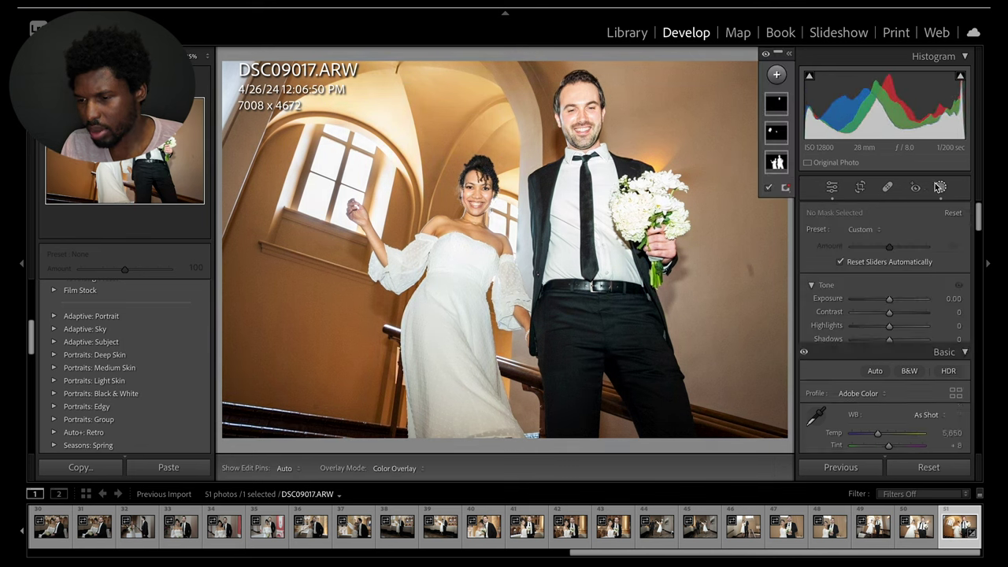
pyautogui.click(779, 76)
pyautogui.click(808, 133)
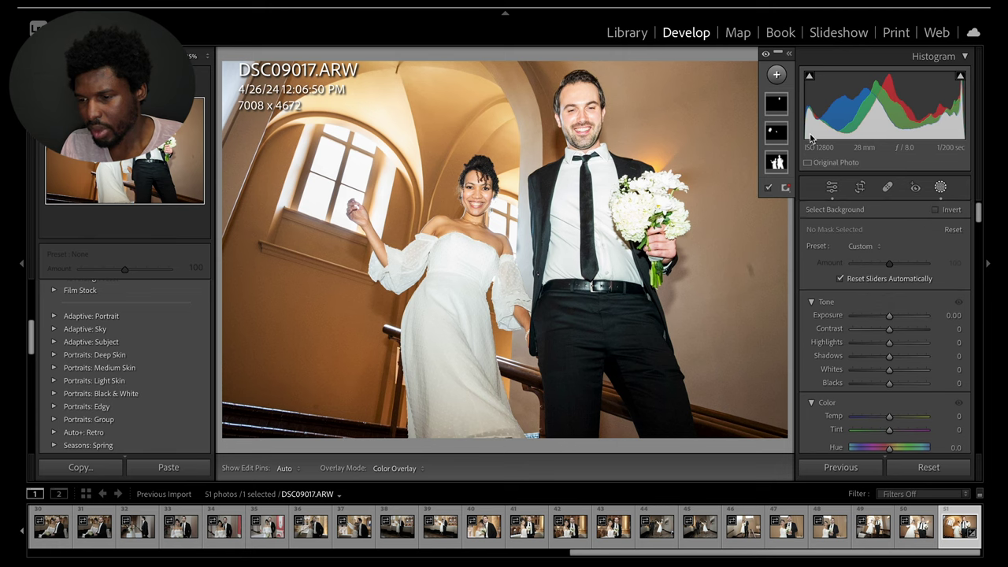
pyautogui.moveTo(889, 315); pyautogui.dragTo(890, 353)
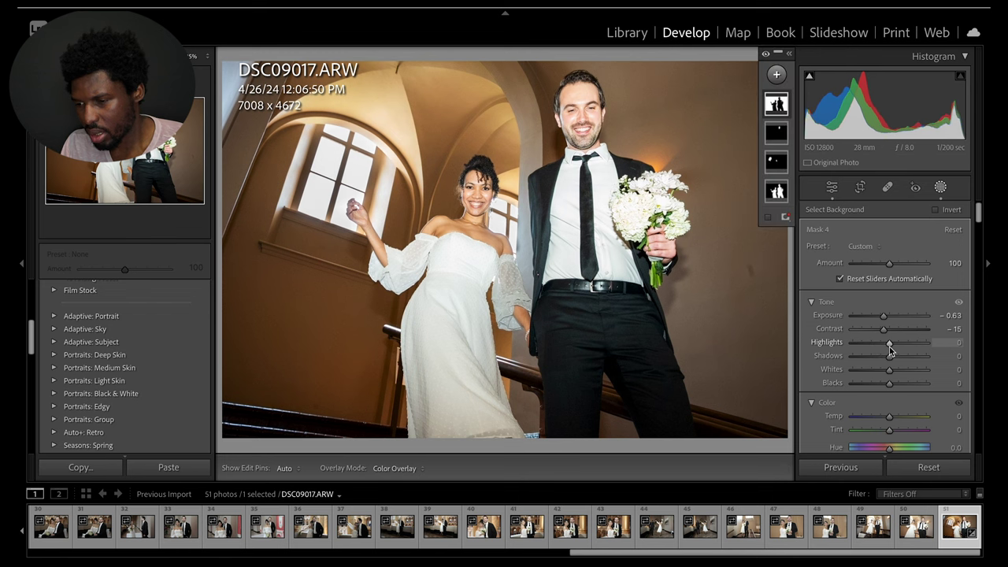
pyautogui.doubleClick(886, 315)
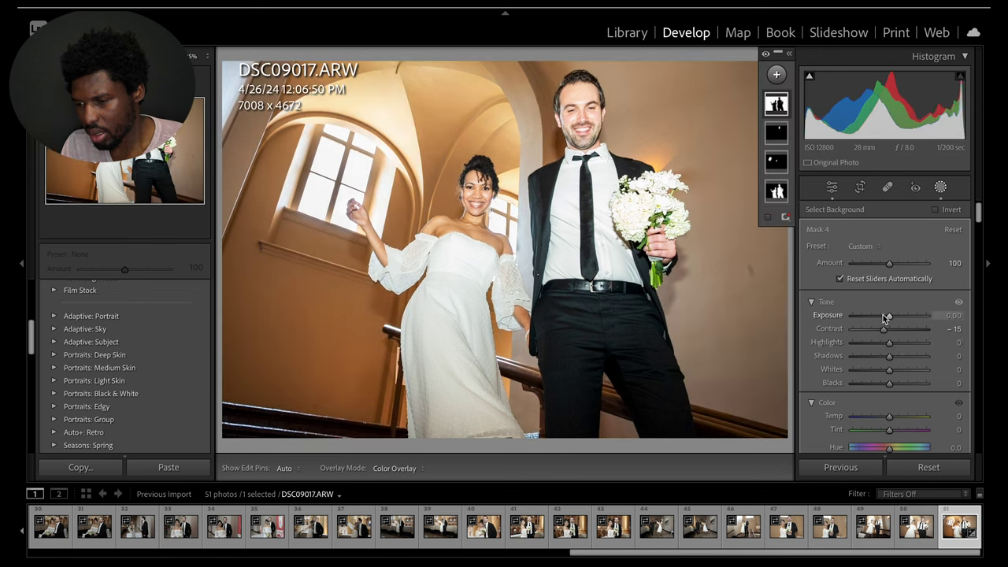
pyautogui.moveTo(887, 367); pyautogui.dragTo(882, 369)
pyautogui.moveTo(889, 316); pyautogui.dragTo(882, 320)
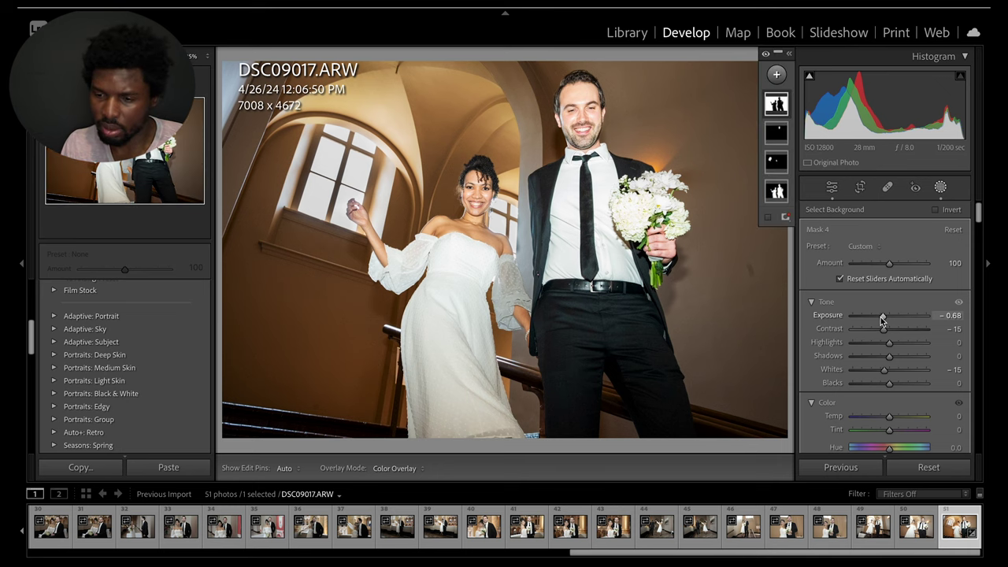
pyautogui.click(499, 274)
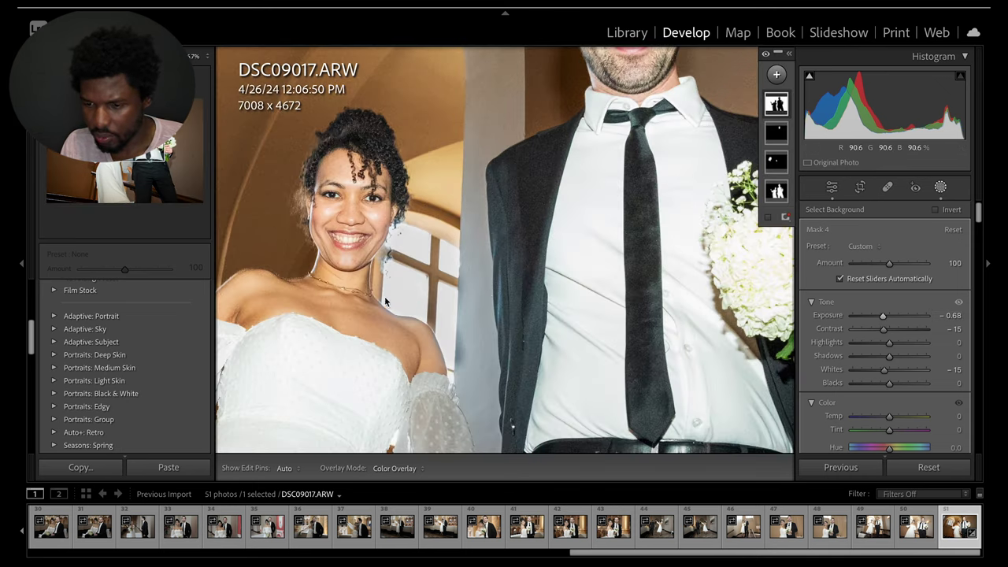
pyautogui.click(383, 253)
pyautogui.click(508, 275)
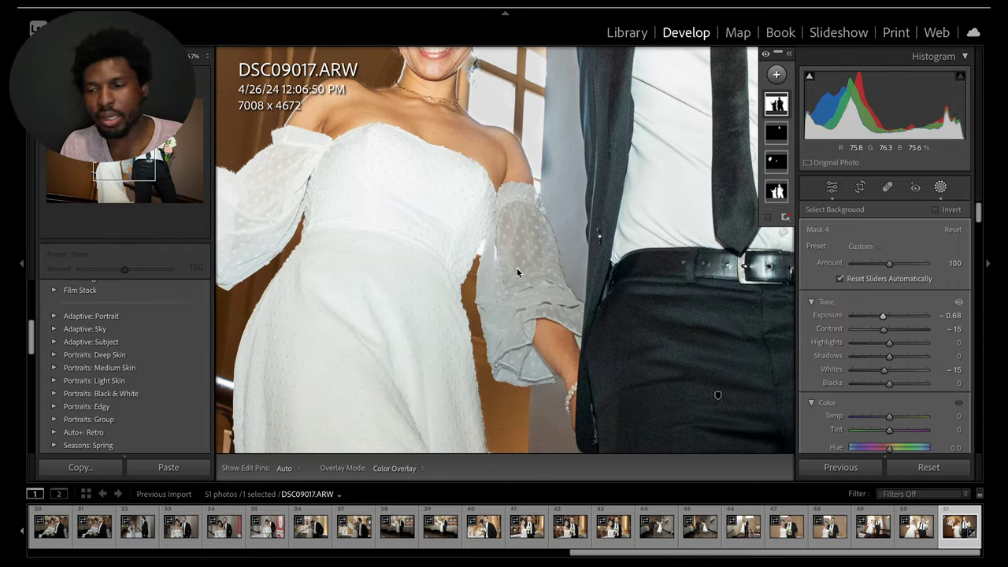
pyautogui.click(777, 117)
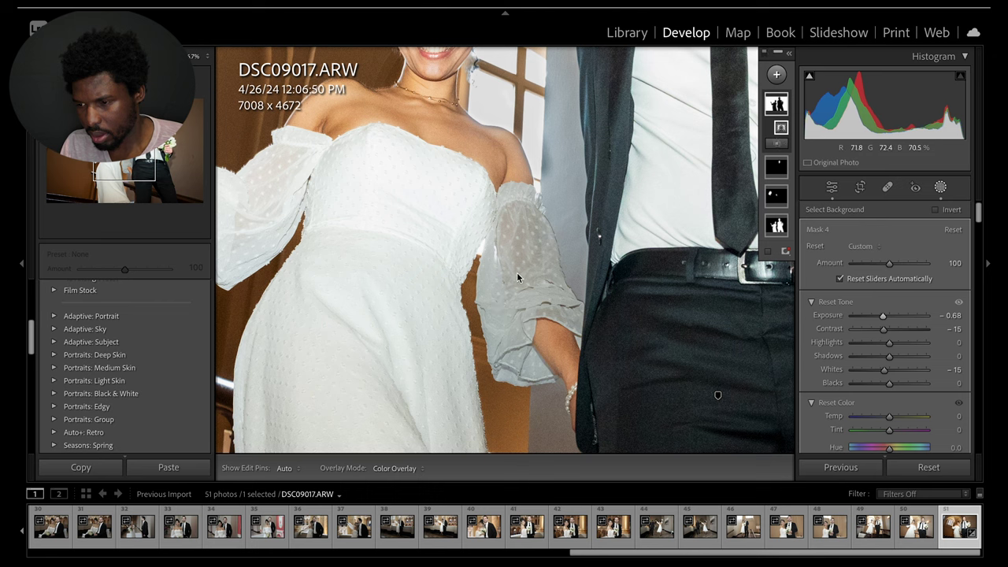
pyautogui.click(779, 107)
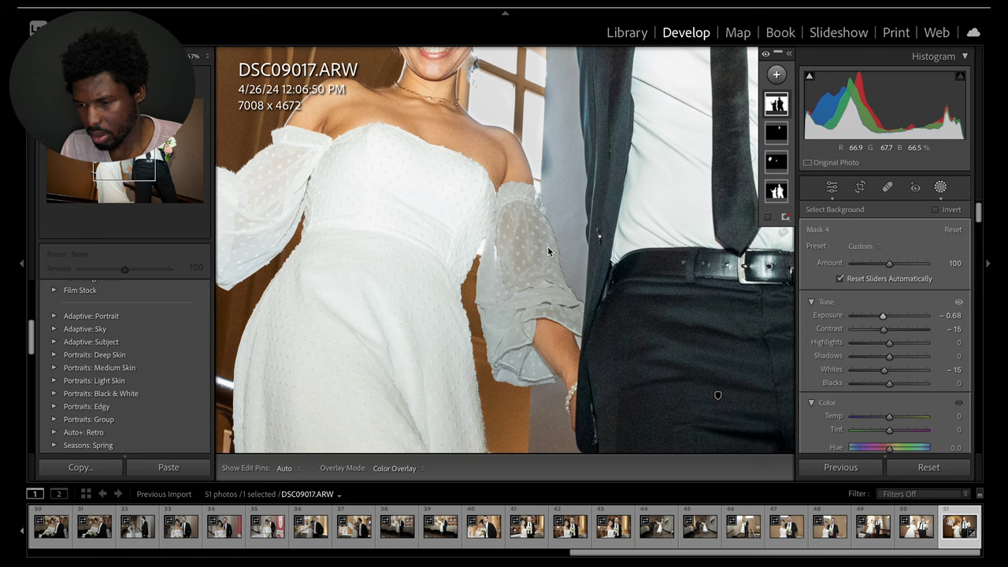
pyautogui.click(776, 104)
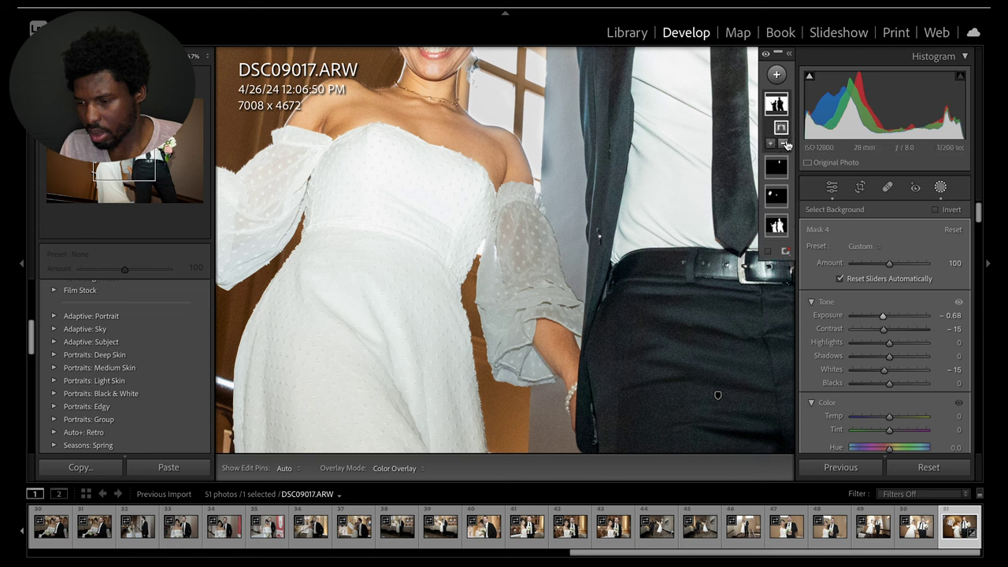
pyautogui.click(780, 109)
pyautogui.press('Delete')
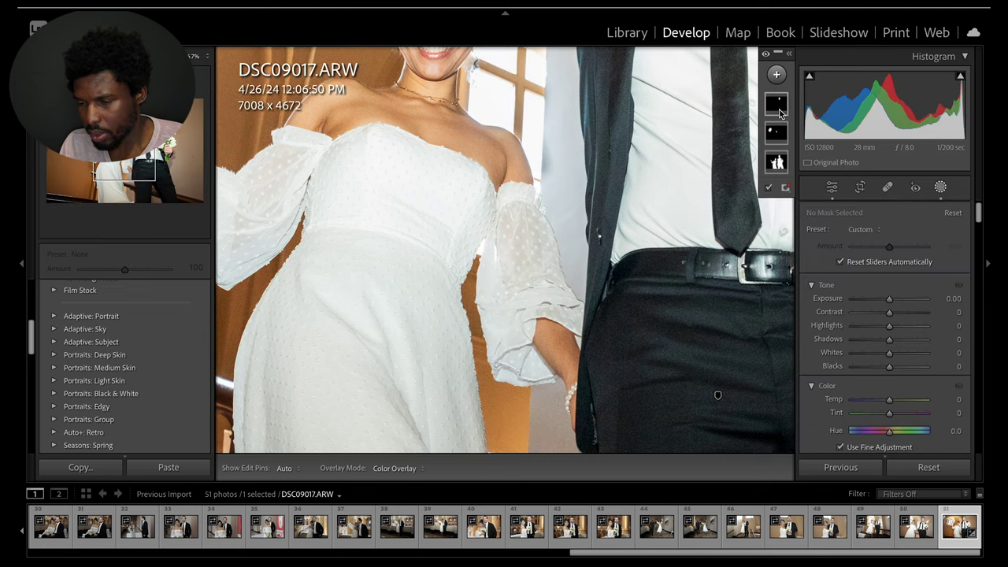
pyautogui.click(639, 308)
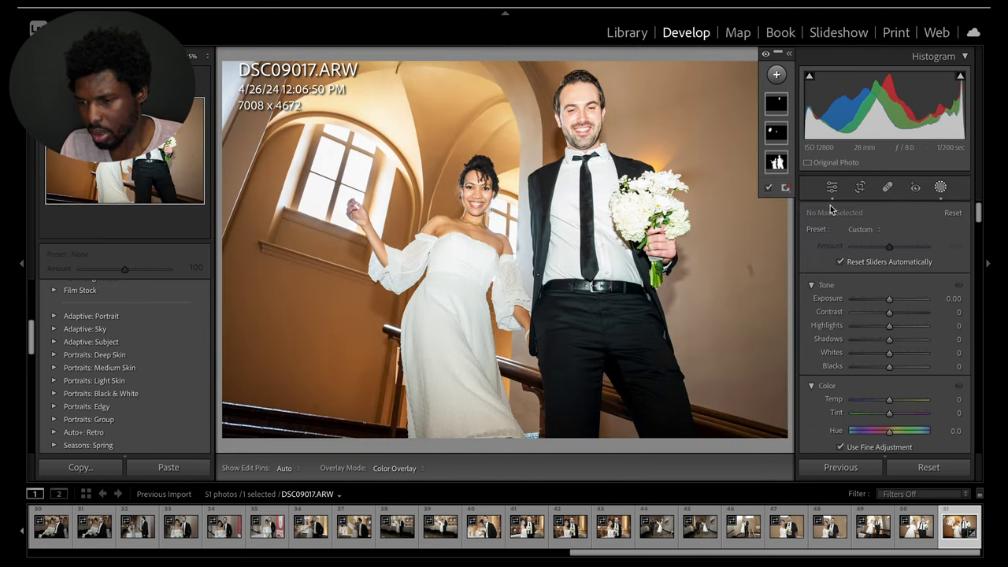
# Leave Masking after reviewing the subject mask, then switch to the balcony photo DSC08947
pyautogui.click(778, 162)
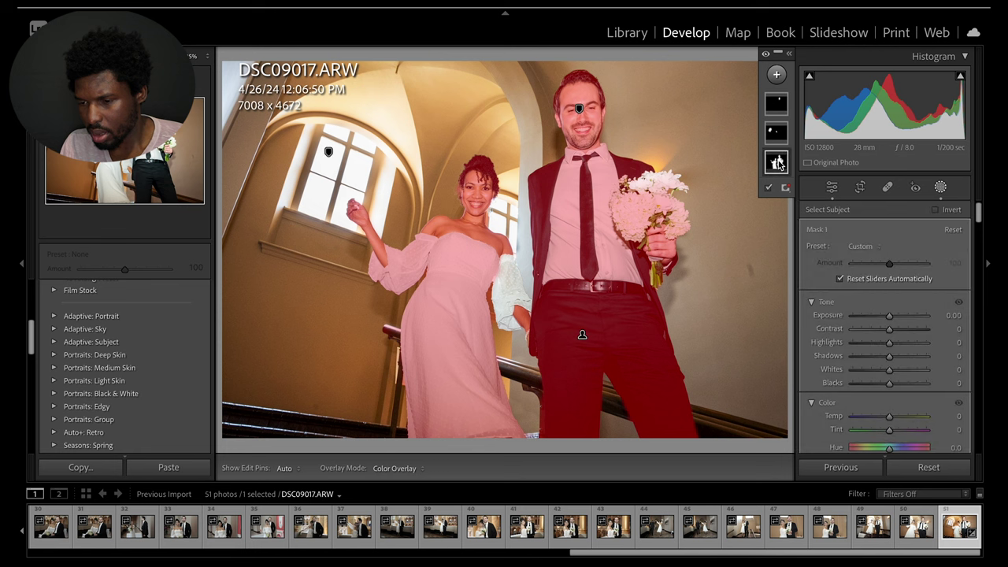
pyautogui.click(778, 162)
pyautogui.click(790, 85)
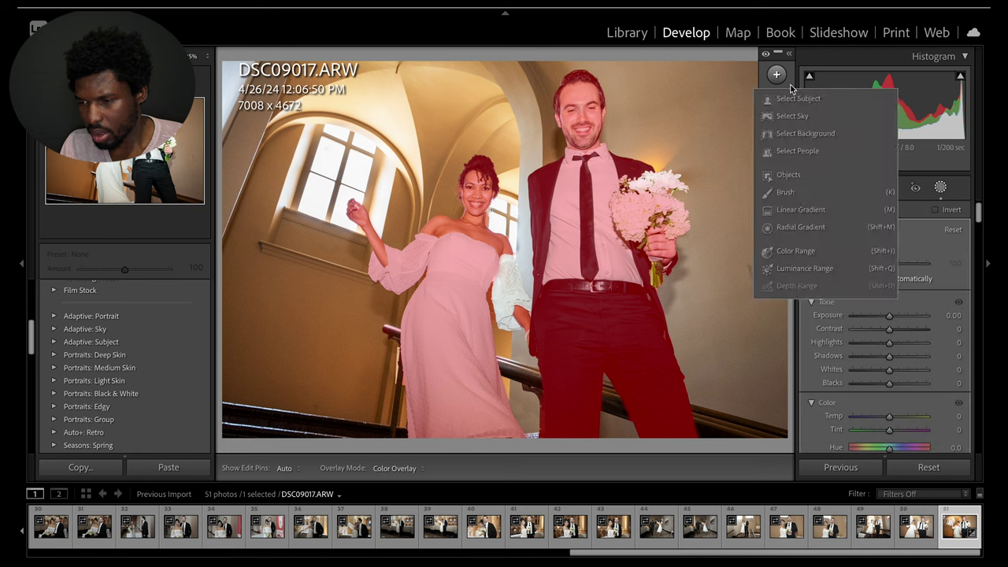
pyautogui.click(945, 187)
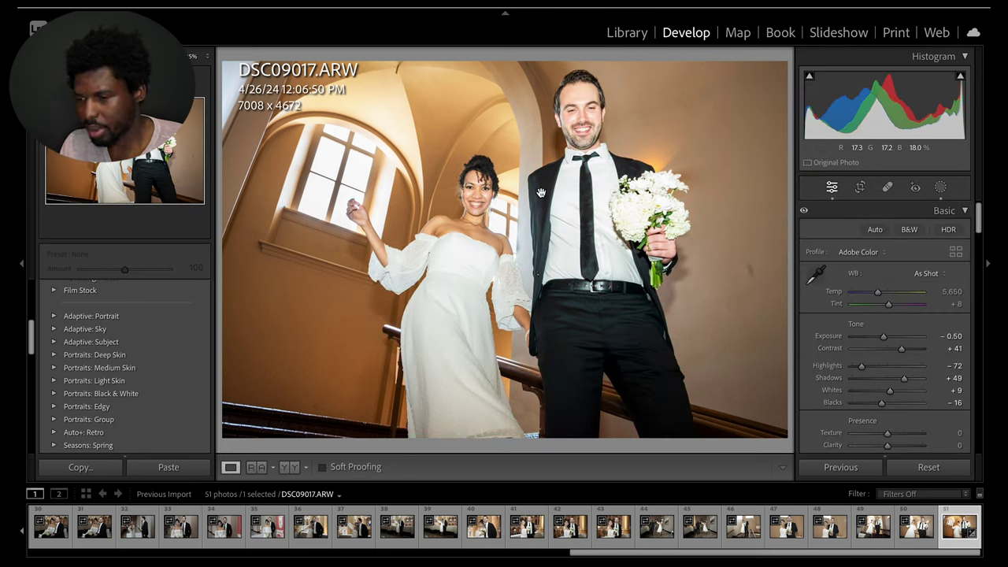
pyautogui.scroll(-3, 896, 285)
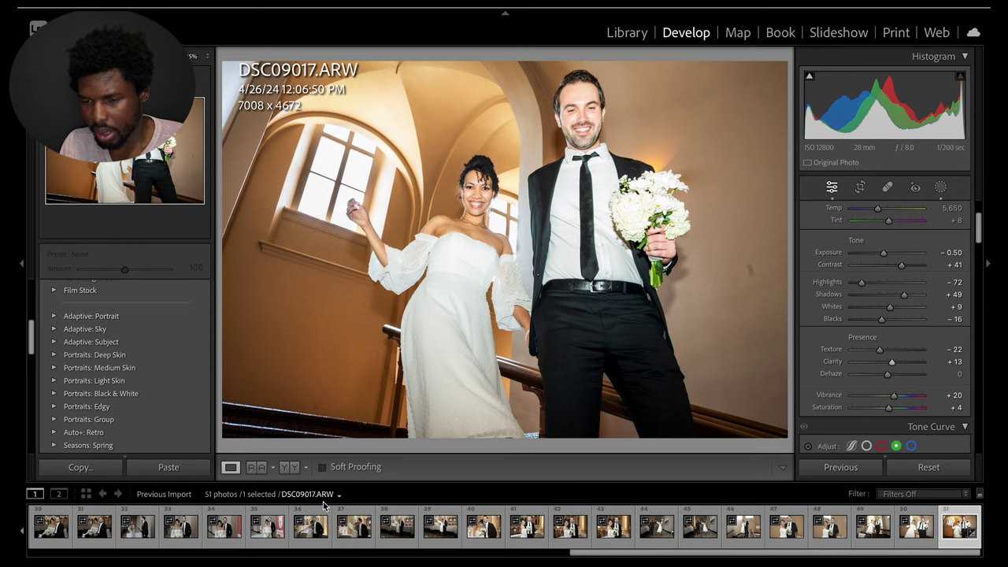
pyautogui.click(444, 529)
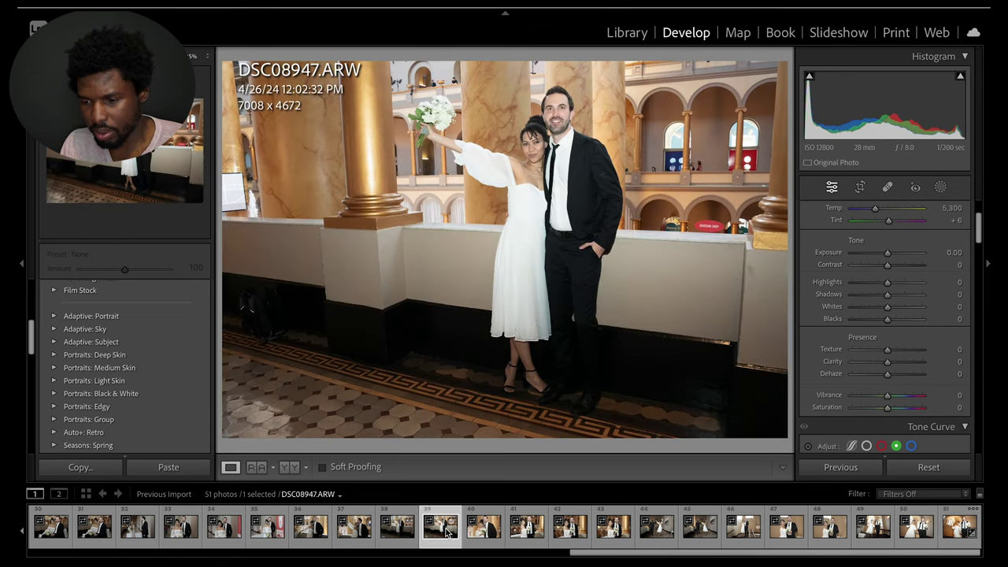
# Step through the filmstrip from DSC08919 forward to DSC08984
pyautogui.hscroll(-5, 446, 533)
pyautogui.press('Right')
pyautogui.press('Right')
pyautogui.press('Right')
pyautogui.press('Right')
pyautogui.press('Right')
pyautogui.press('Right')
pyautogui.press('Right')
pyautogui.press('Right')
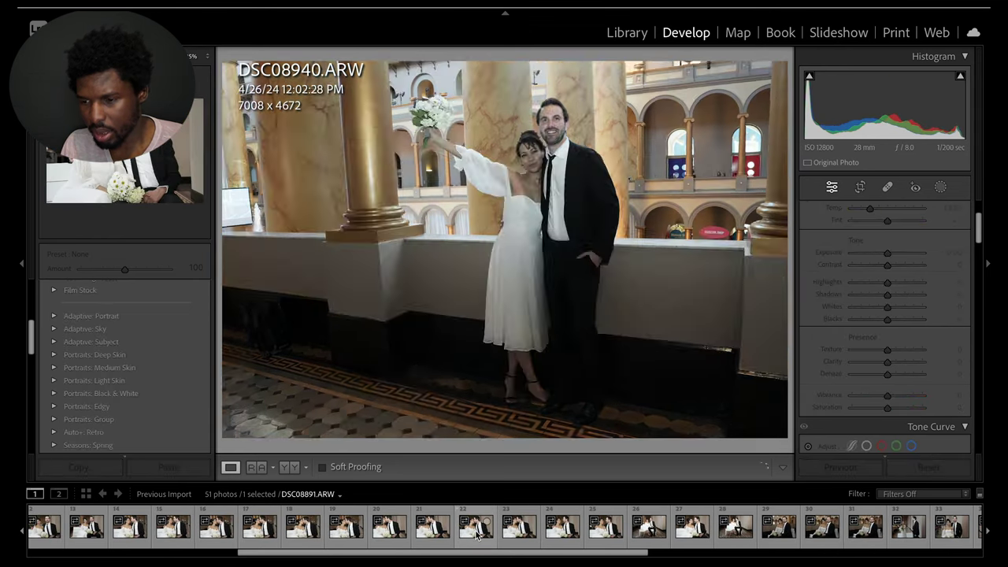
pyautogui.press('Left')
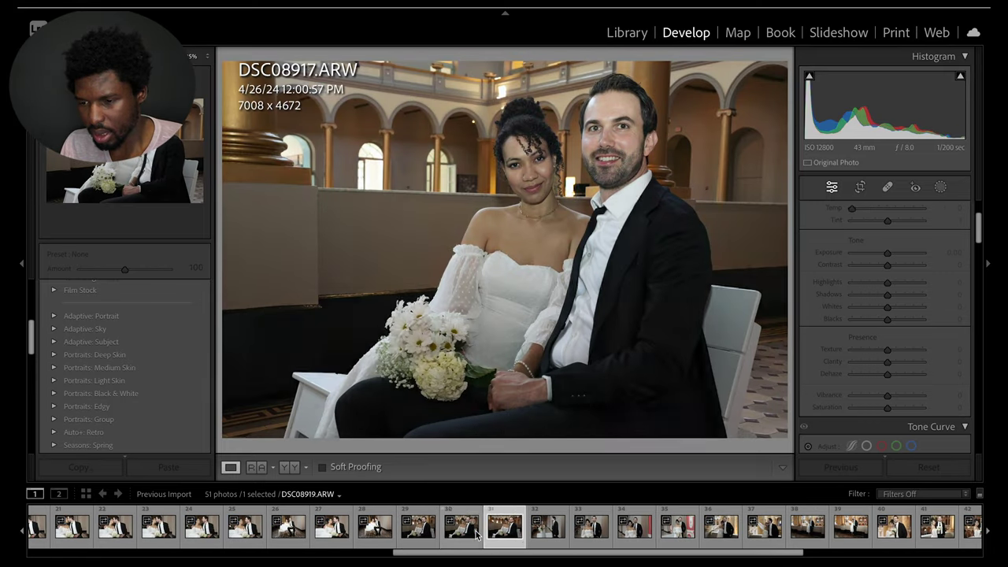
pyautogui.press('Right')
pyautogui.press('Right')
pyautogui.press('Right')
pyautogui.press('Right')
pyautogui.press('Right')
pyautogui.press('Right')
pyautogui.press('Right')
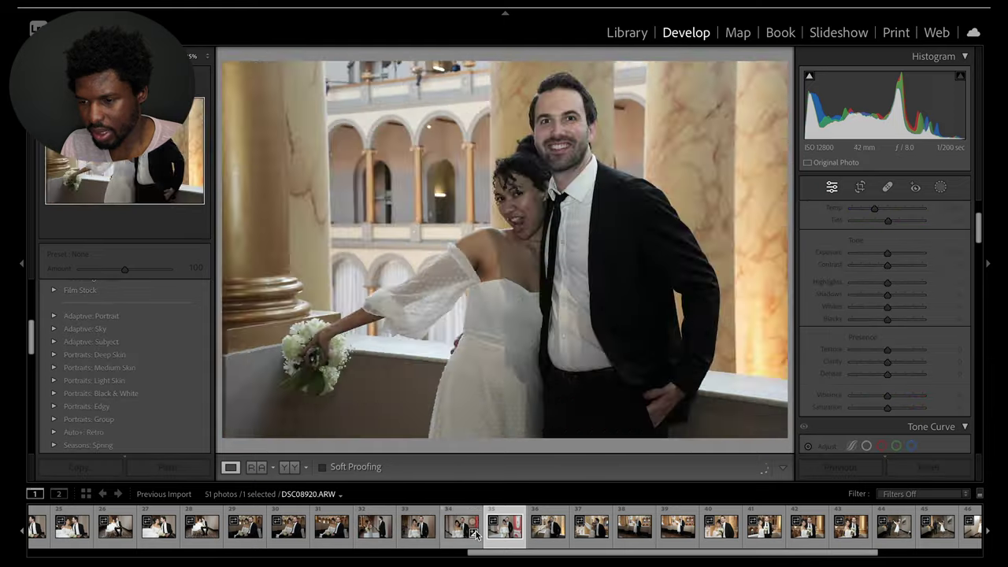
pyautogui.press('Right')
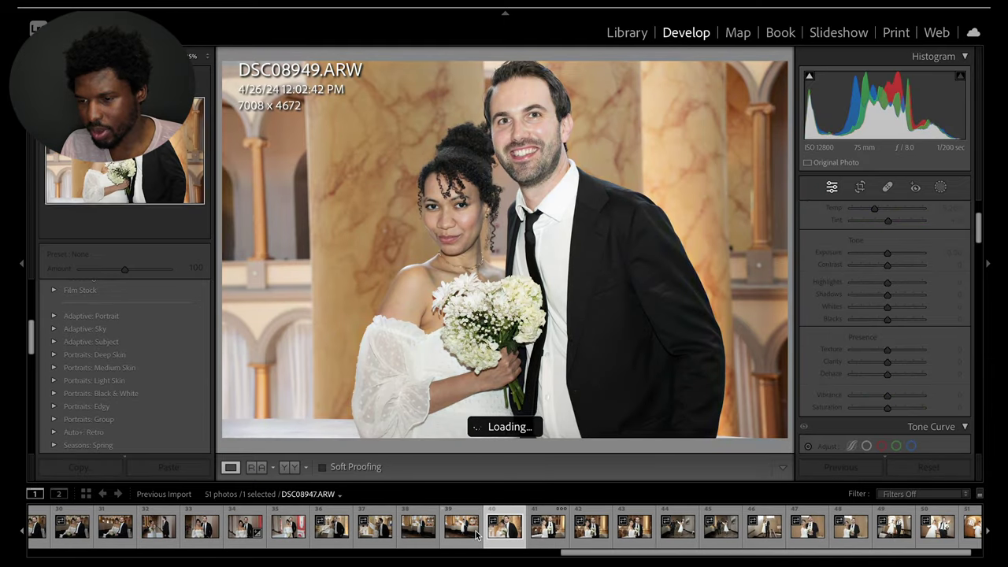
pyautogui.press('Right')
pyautogui.press('Right')
pyautogui.press('Right')
pyautogui.press('Right')
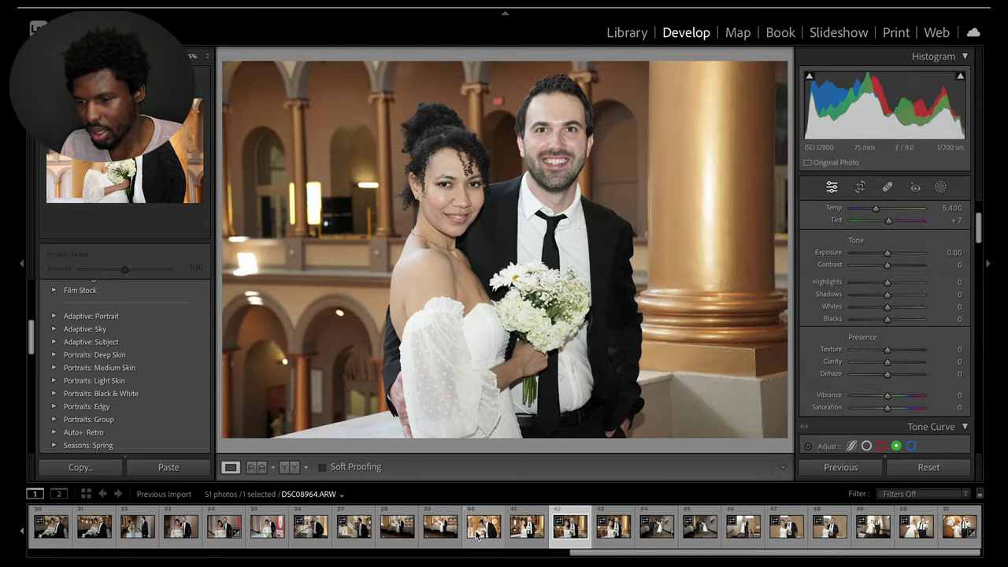
pyautogui.press('Right')
pyautogui.press('Right')
pyautogui.press('Right')
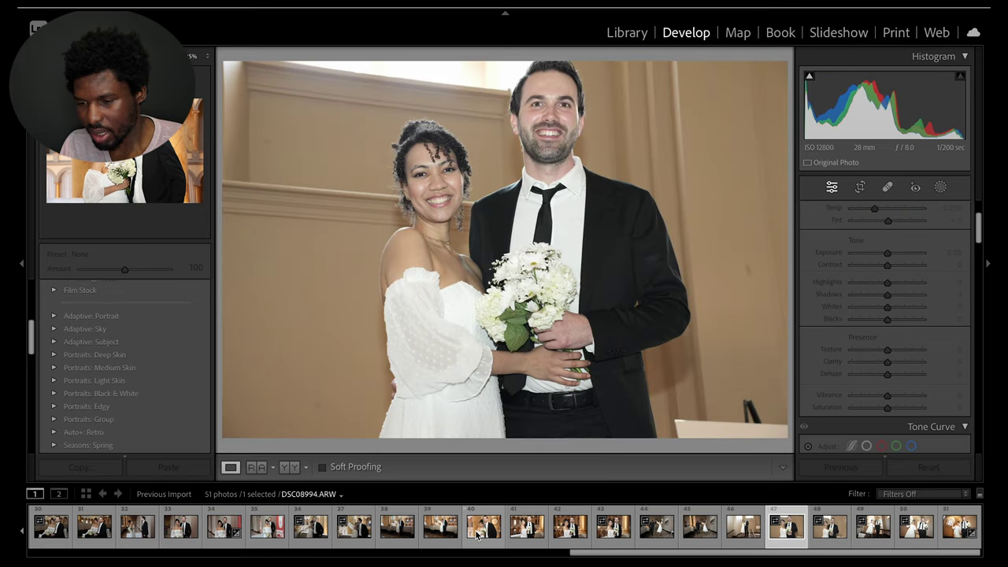
pyautogui.scroll(10, 402, 542)
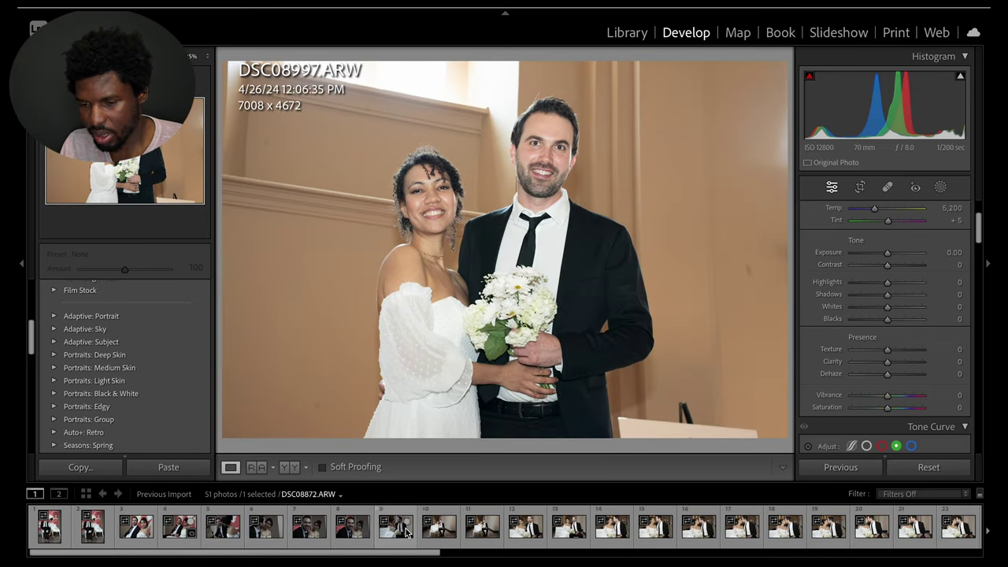
# View DSC08852, DSC08831 and the bench photo DSC08828, then move on to DSC08872
pyautogui.click(265, 537)
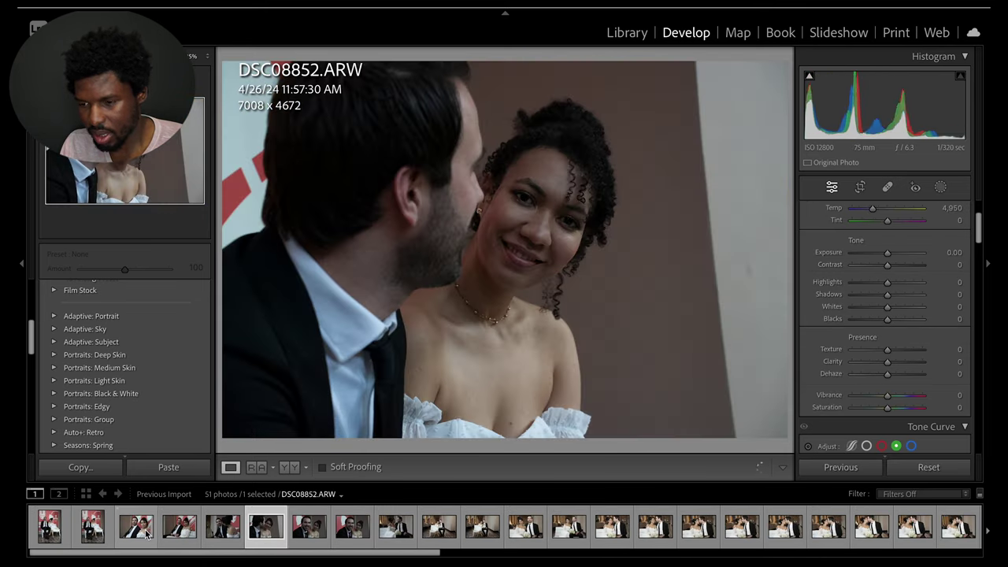
pyautogui.click(145, 534)
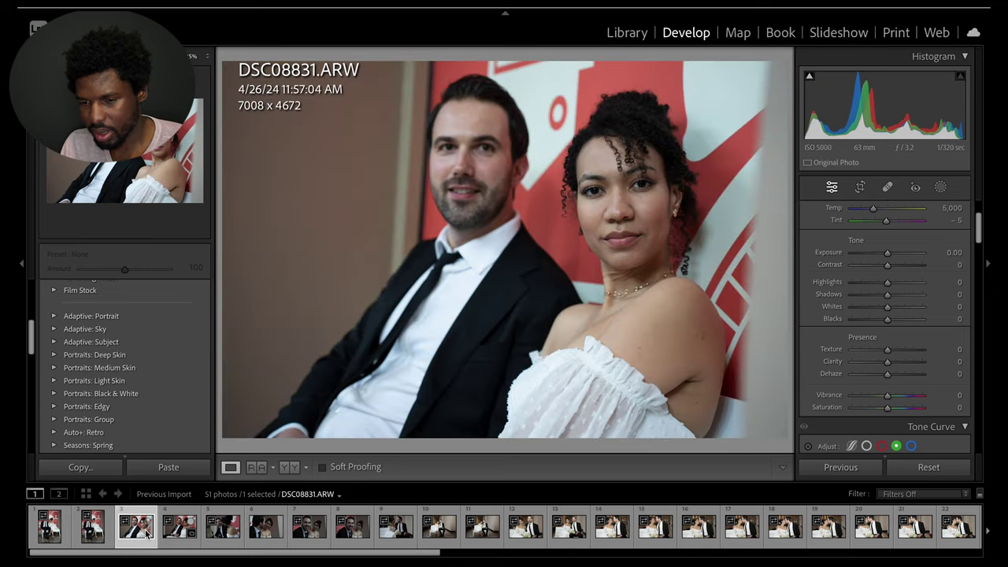
pyautogui.click(96, 537)
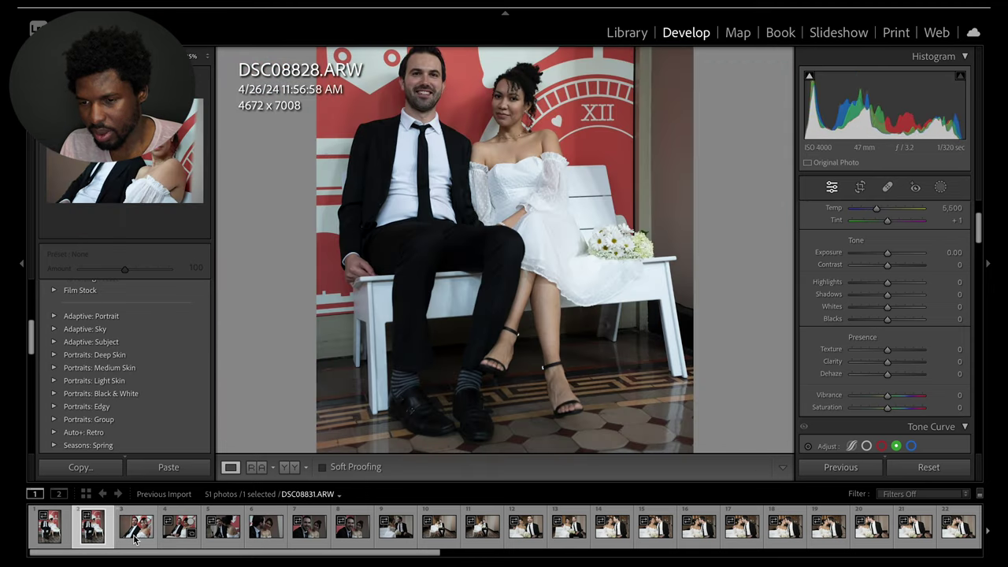
pyautogui.click(552, 109)
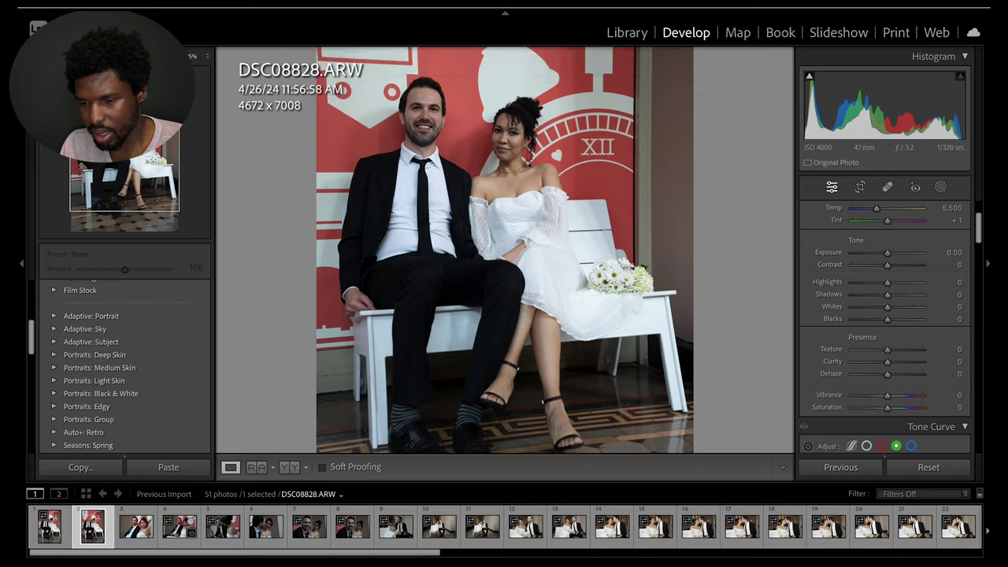
pyautogui.click(136, 526)
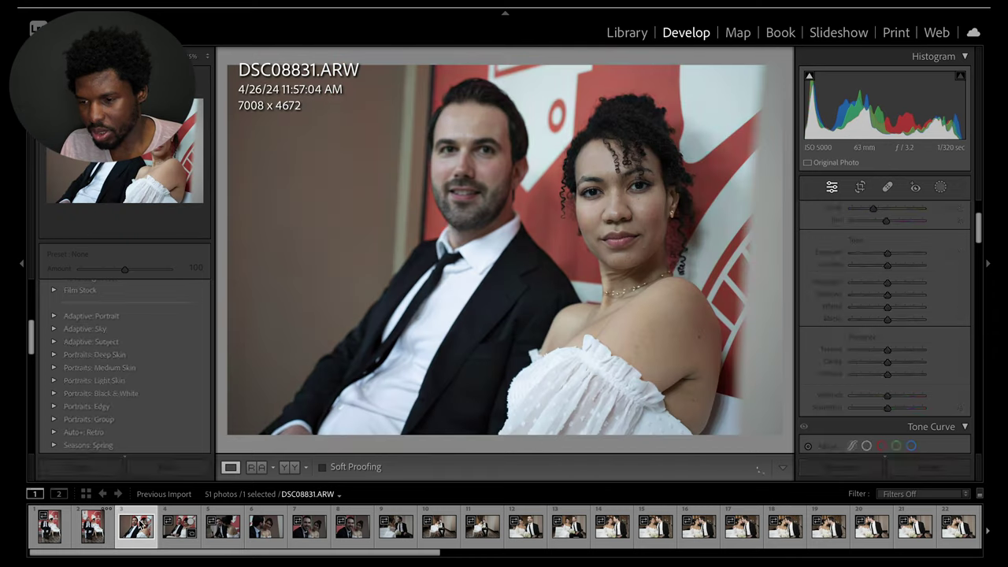
pyautogui.click(268, 535)
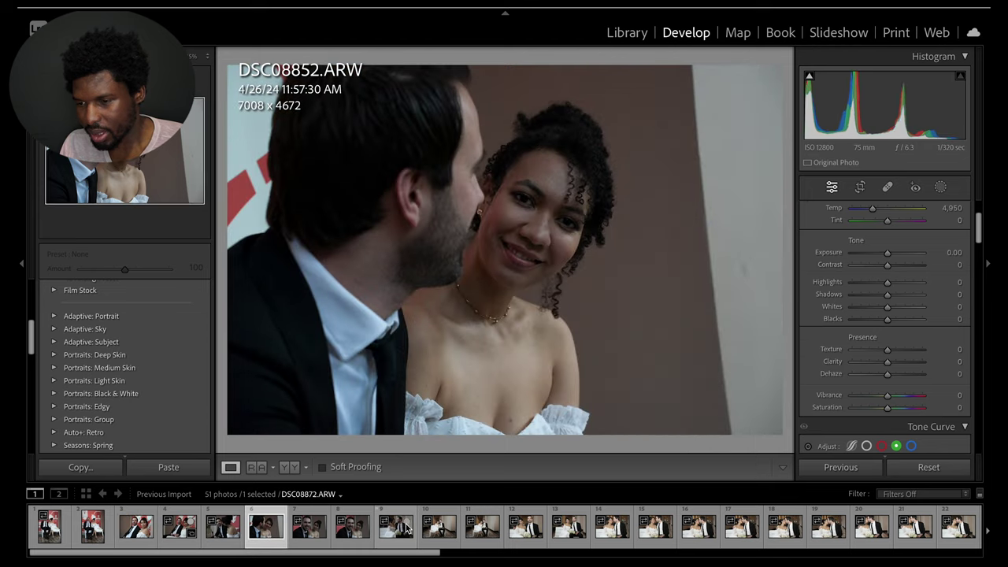
pyautogui.click(398, 529)
# Browse DSC08877, DSC08883 and DSC08889 forward to DSC08984, then back to DSC08947
pyautogui.press('Right')
pyautogui.press('Right')
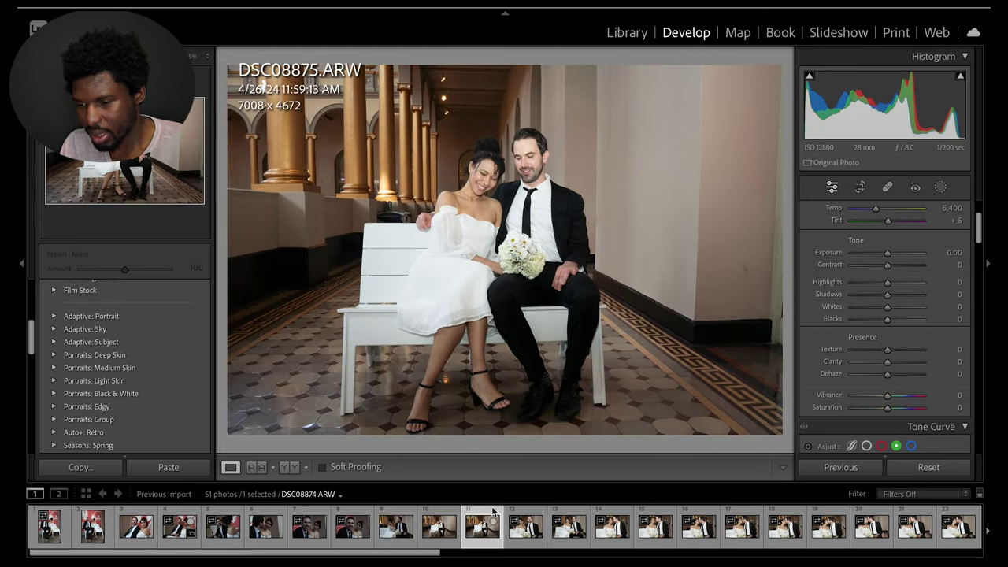
pyautogui.press('Right')
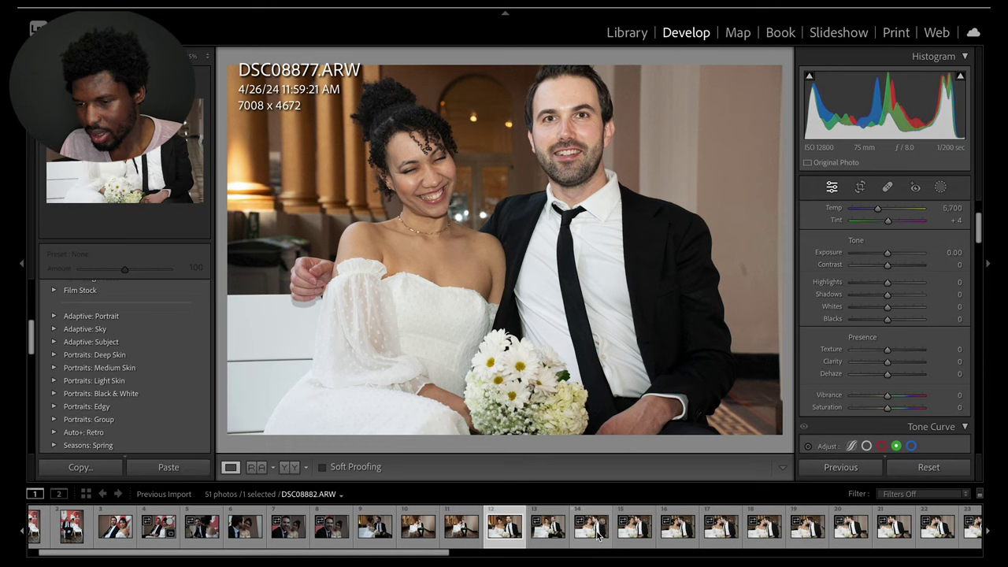
pyautogui.scroll(-2, 597, 535)
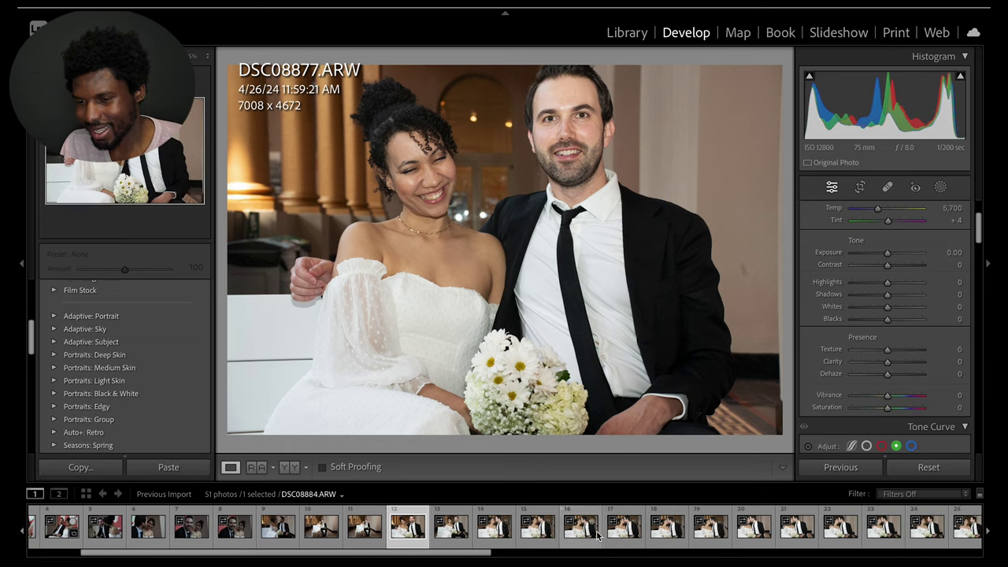
pyautogui.click(535, 527)
pyautogui.scroll(-5, 534, 532)
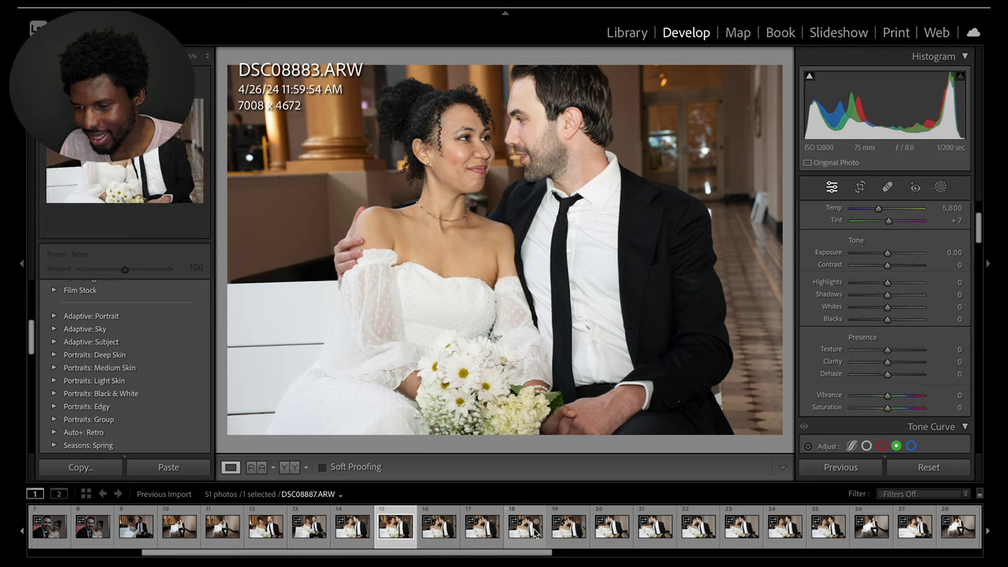
pyautogui.click(535, 528)
pyautogui.press('Right')
pyautogui.press('Right')
pyautogui.press('Right')
pyautogui.press('Right')
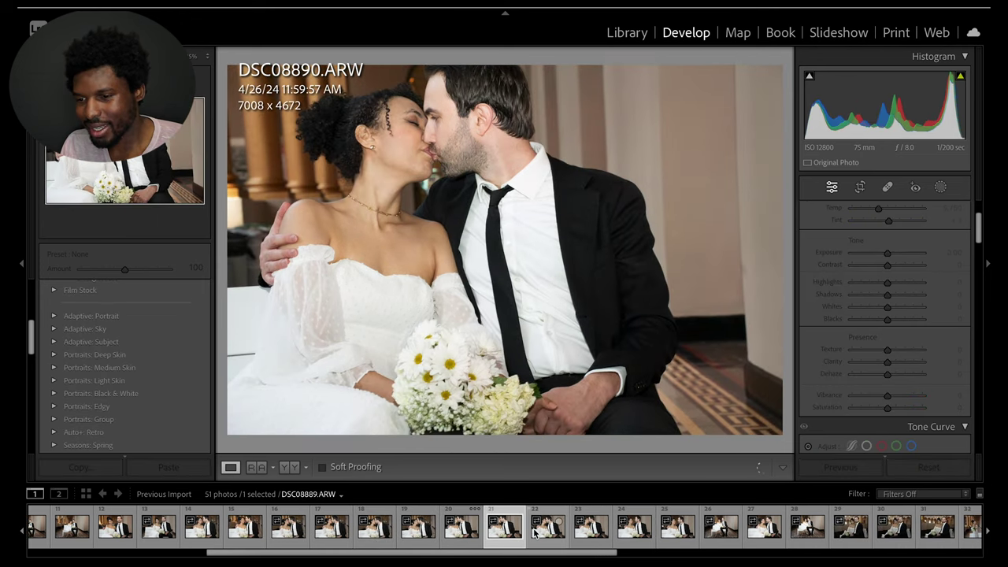
pyautogui.press('Right')
pyautogui.press('Right')
pyautogui.press('Right')
pyautogui.press('Right')
pyautogui.press('Right')
pyautogui.press('Right')
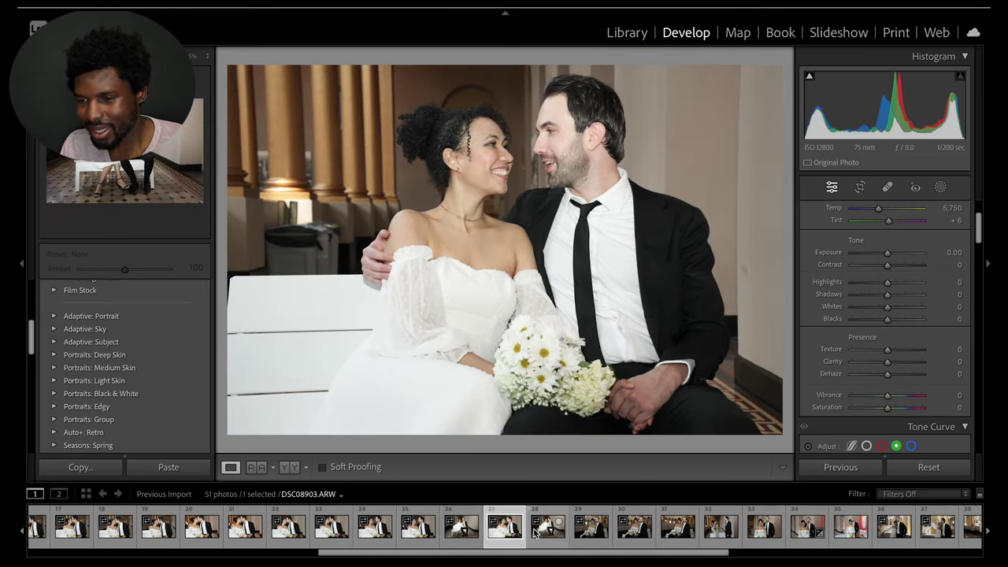
pyautogui.press('Right')
pyautogui.press('Right')
pyautogui.press('Right')
pyautogui.press('Right')
pyautogui.press('Right')
pyautogui.press('Right')
pyautogui.press('Right')
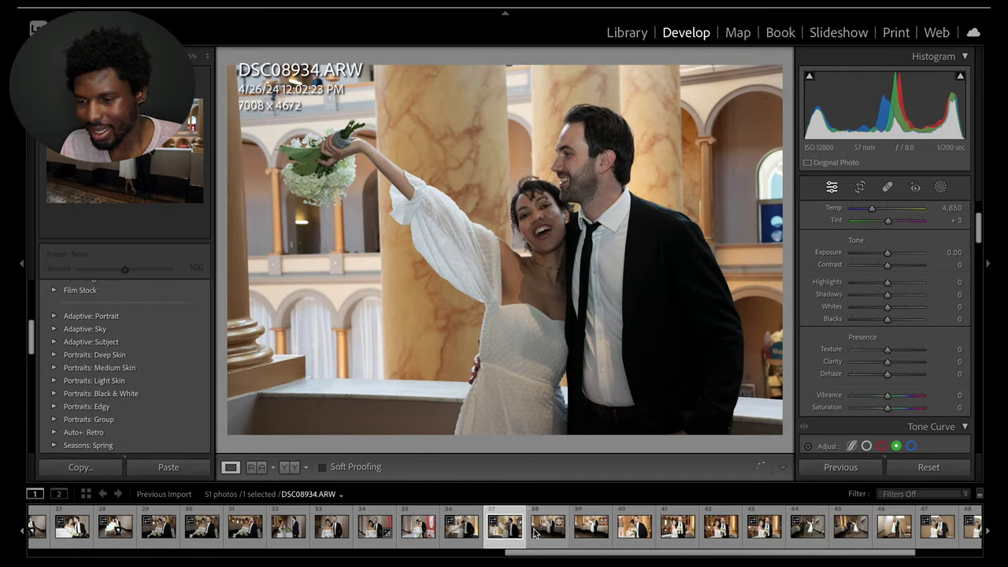
pyautogui.press('Right')
pyautogui.press('Right')
pyautogui.press('Right')
pyautogui.press('Right')
pyautogui.press('Right')
pyautogui.press('Right')
pyautogui.press('Right')
pyautogui.press('Right')
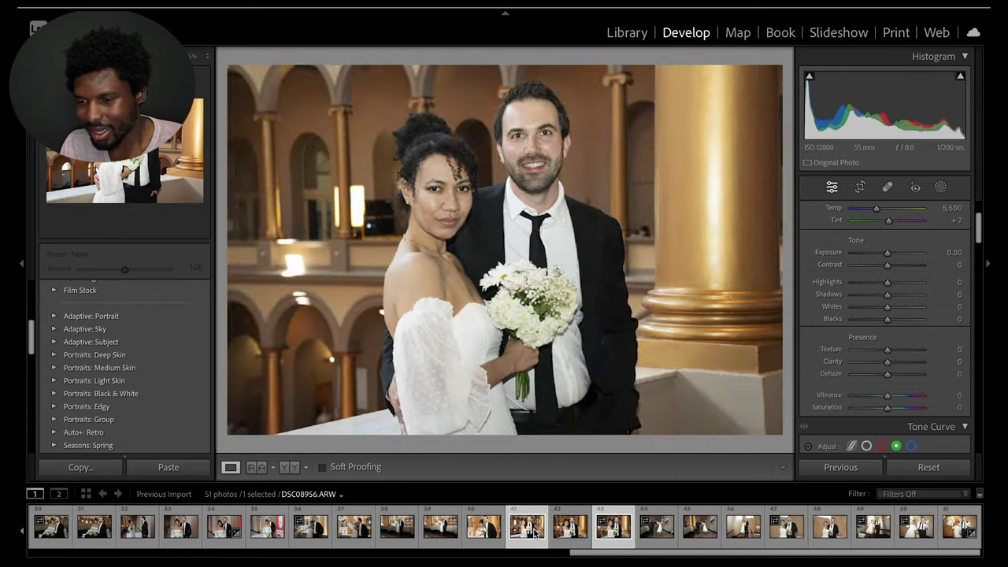
pyautogui.press('Right')
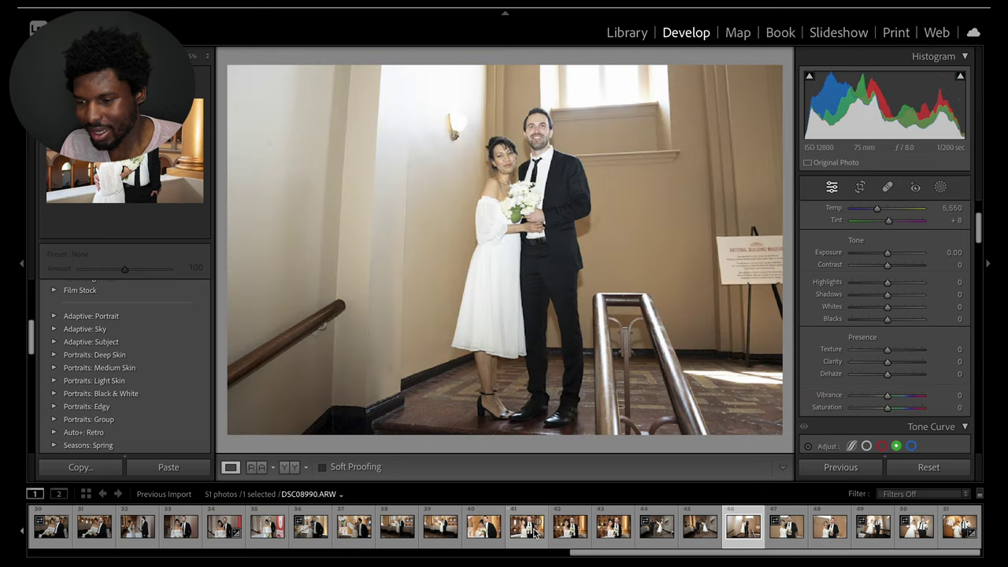
pyautogui.press('Left')
pyautogui.press('Left')
pyautogui.press('Left')
pyautogui.press('Left')
pyautogui.press('Left')
pyautogui.press('Left')
pyautogui.press('Left')
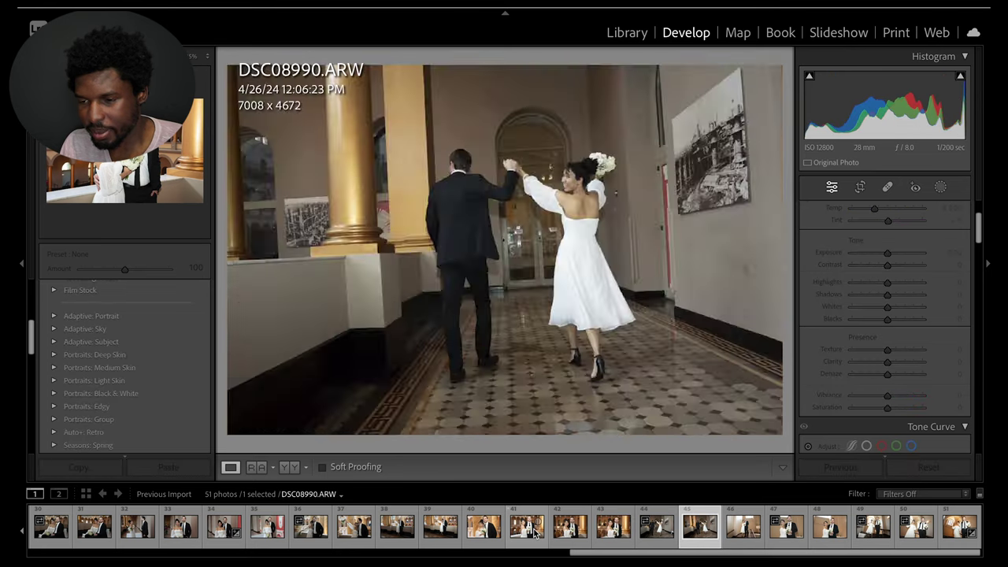
# Review the kissing-couple shots starting at DSC08885 and DSC08887
pyautogui.scroll(10, 432, 537)
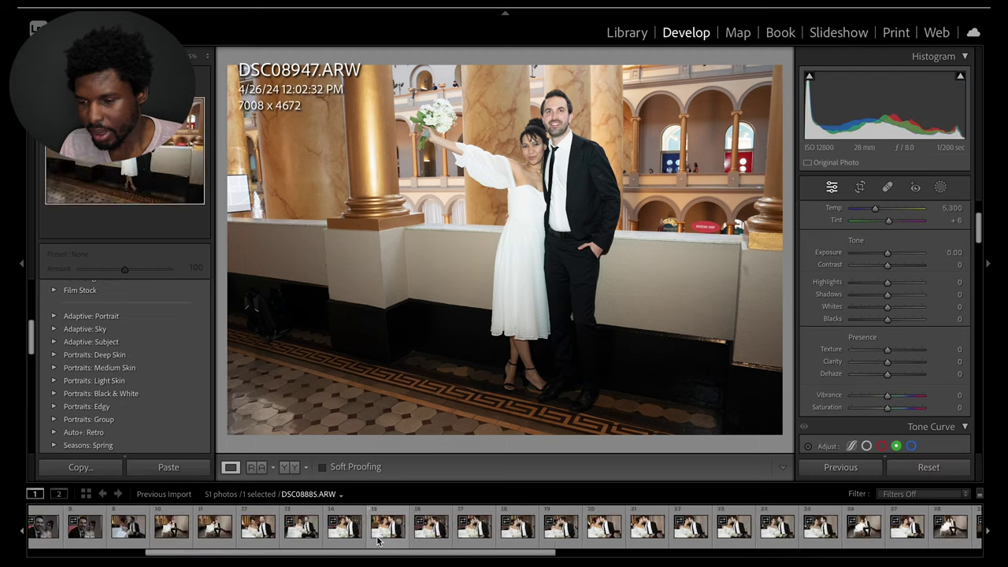
pyautogui.click(747, 535)
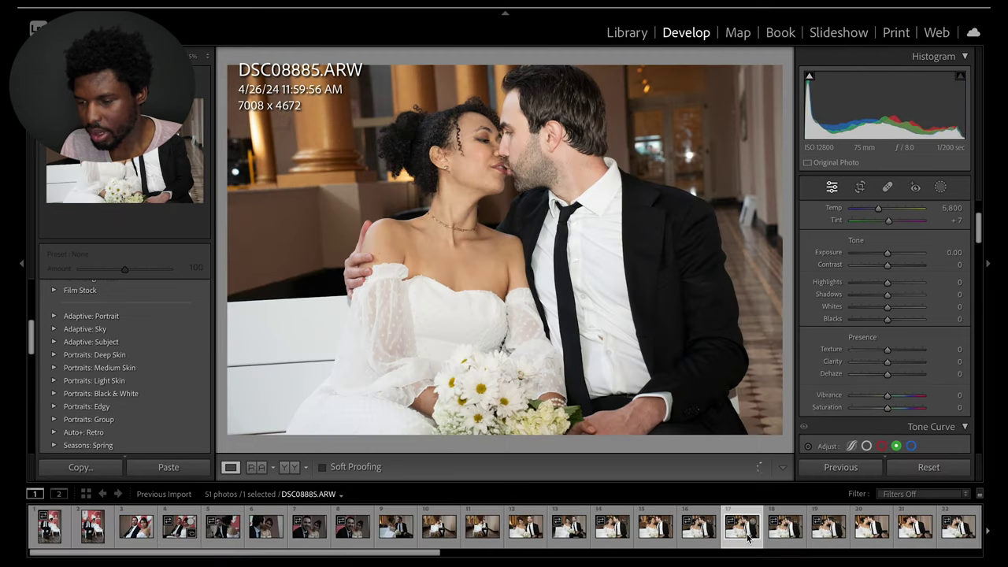
pyautogui.scroll(-1, 749, 538)
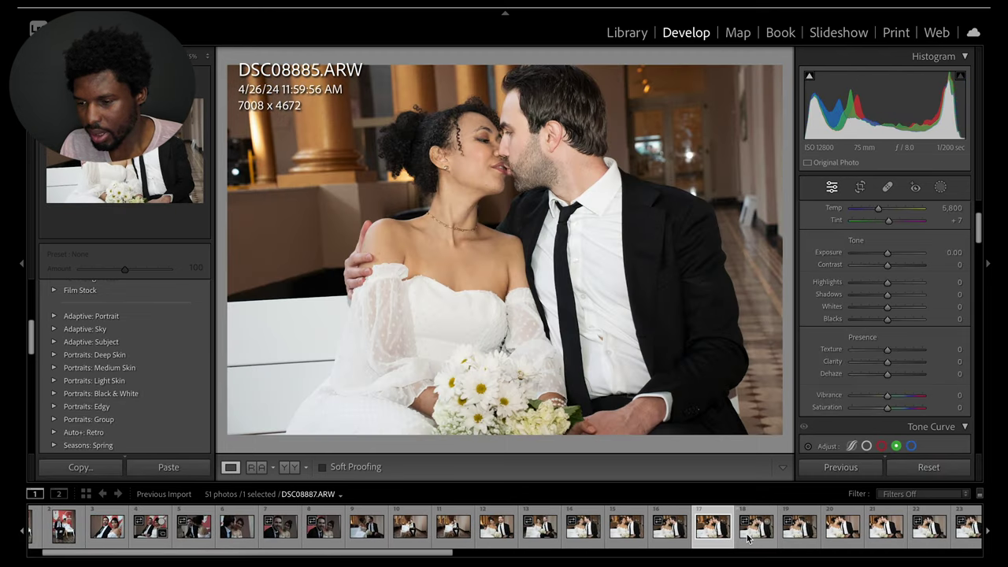
pyautogui.click(748, 538)
pyautogui.scroll(-3, 749, 539)
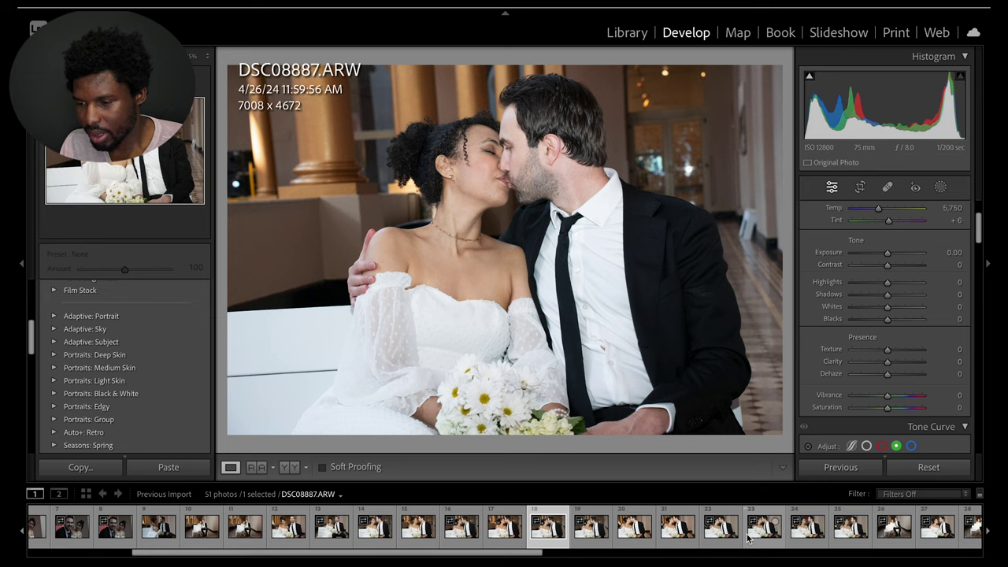
pyautogui.press('Right')
pyautogui.scroll(-2, 749, 538)
pyautogui.press('Right')
pyautogui.scroll(-1, 749, 538)
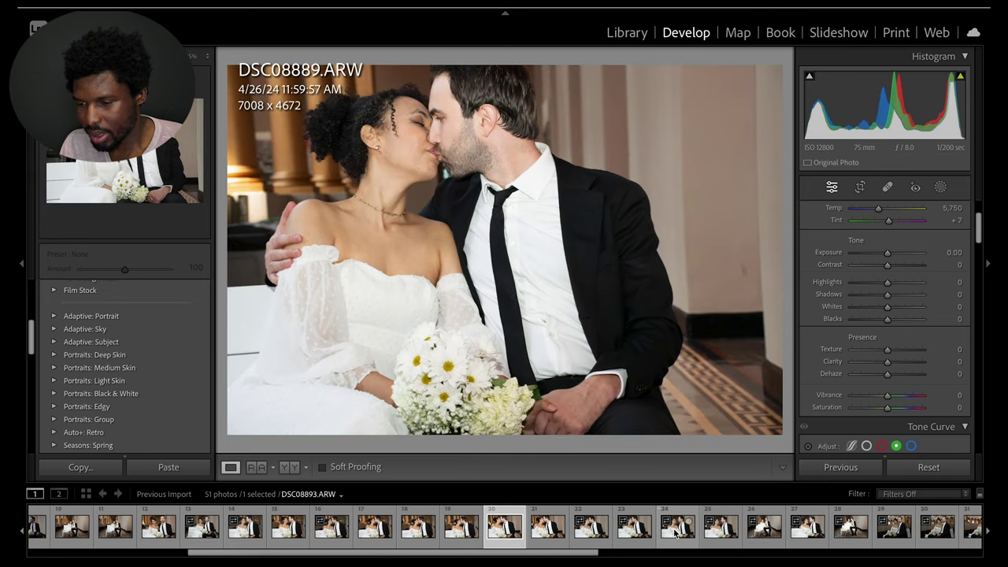
pyautogui.press('Right')
pyautogui.press('Right')
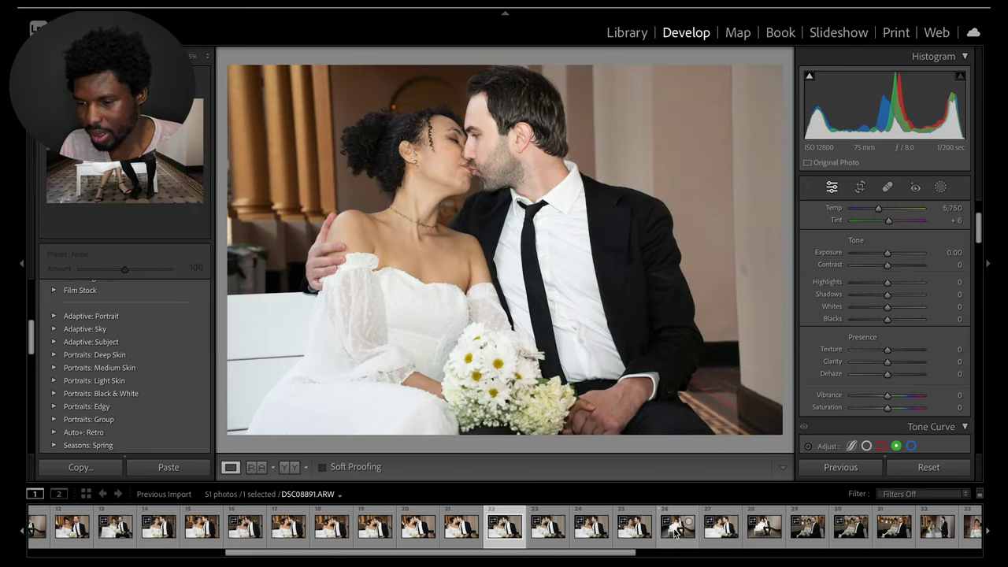
pyautogui.press('Right')
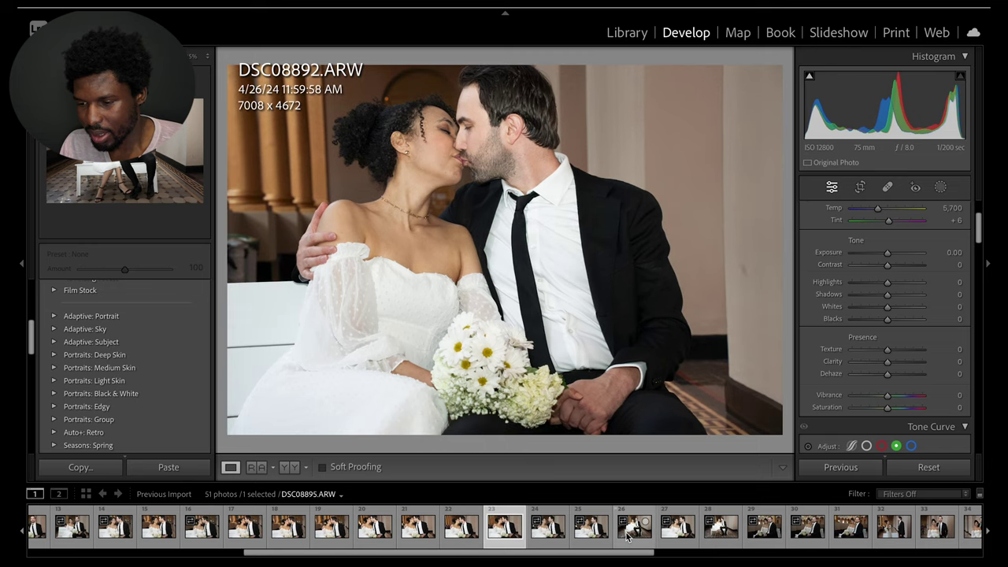
# Compare DSC08895, DSC08893 and DSC08892, then load the bench photo DSC08903 in Develop
pyautogui.click(630, 528)
pyautogui.click(548, 528)
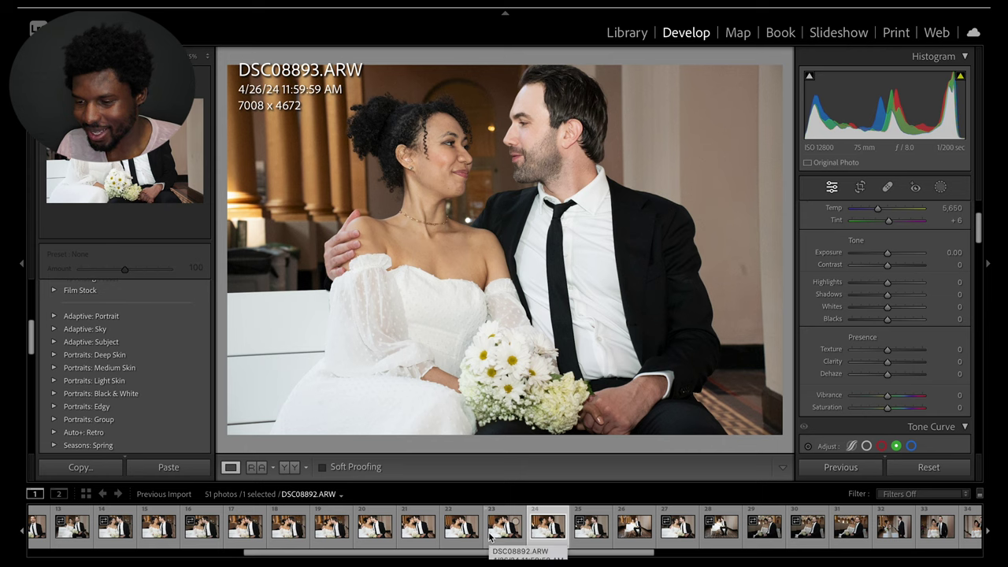
pyautogui.click(490, 536)
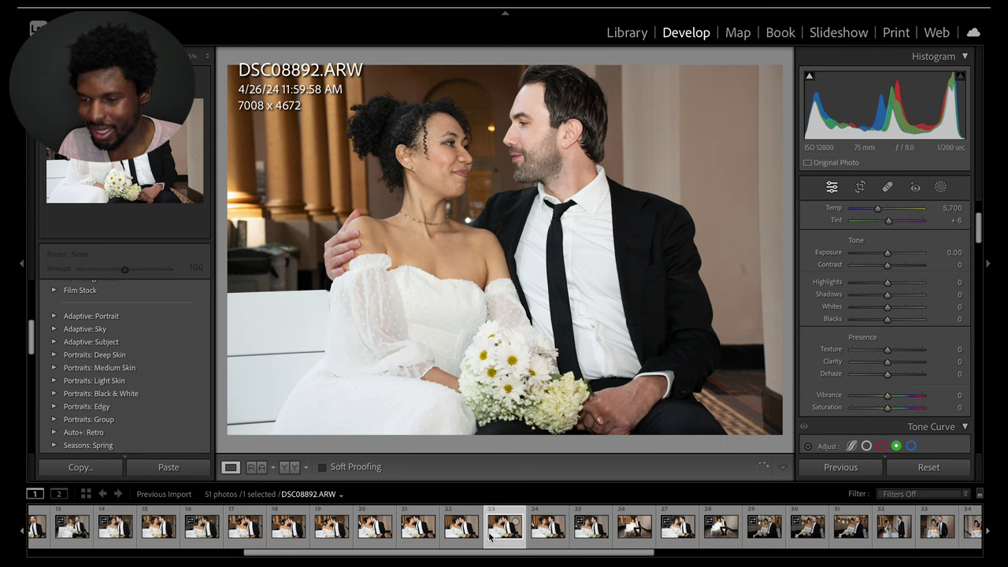
pyautogui.press('Right')
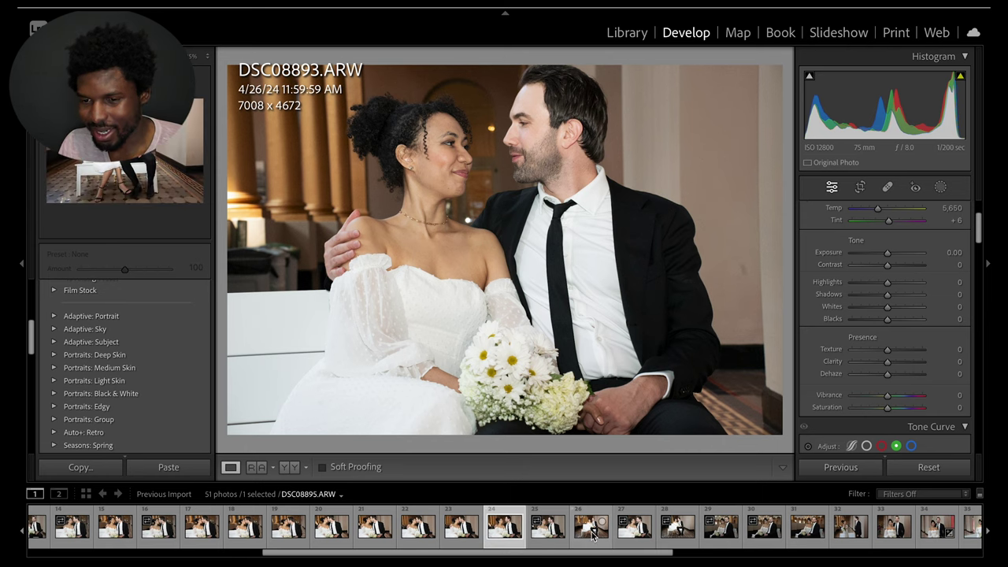
pyautogui.click(628, 533)
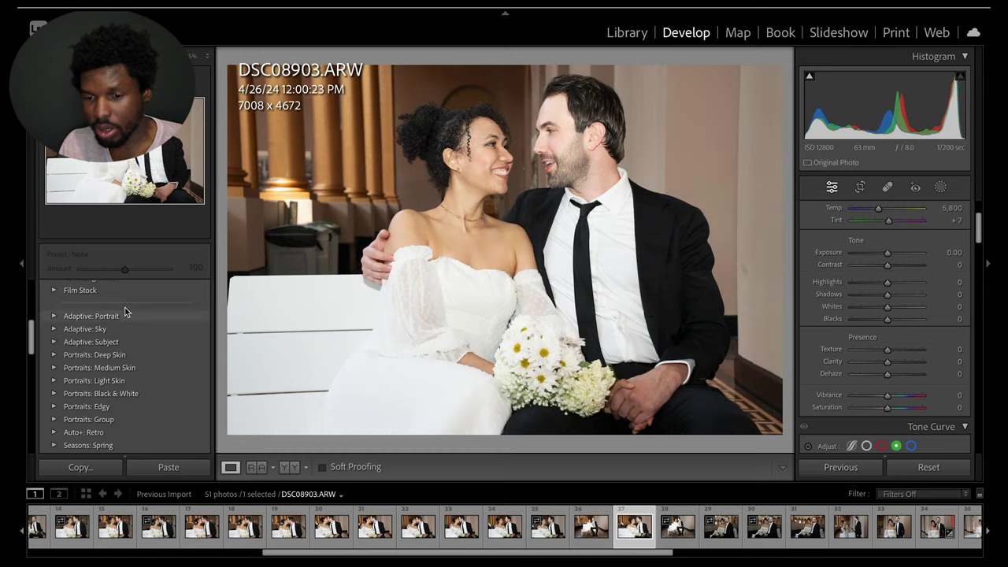
# Collapse the 07 Fuji Film Look presets and expand the Film Stock group
pyautogui.scroll(10, 94, 354)
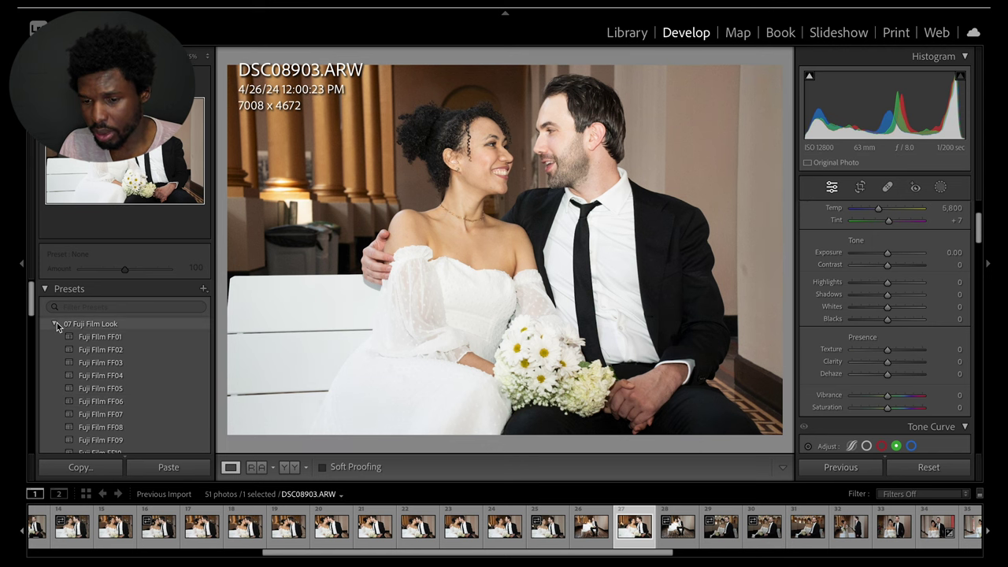
pyautogui.scroll(-2, 122, 416)
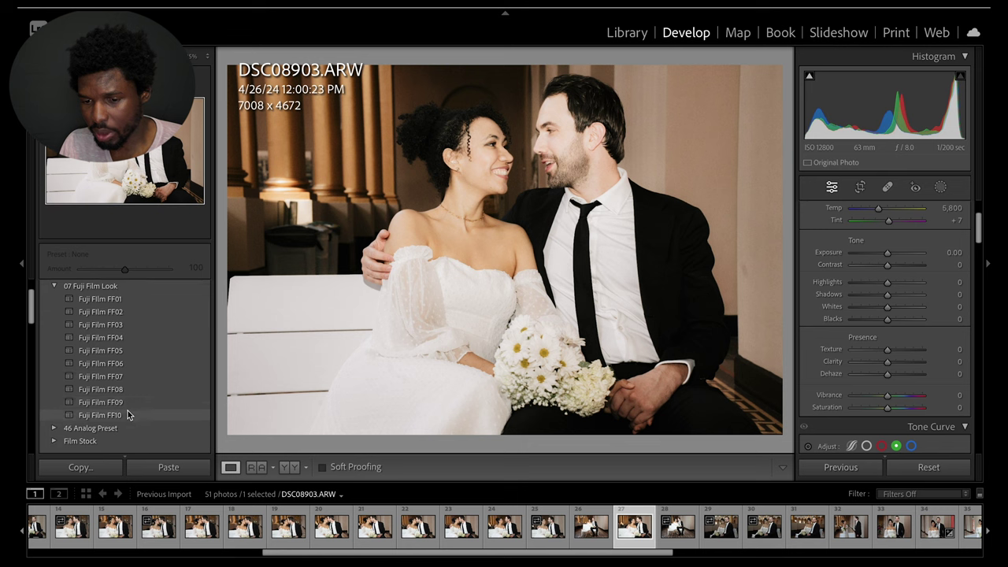
pyautogui.scroll(-2, 118, 409)
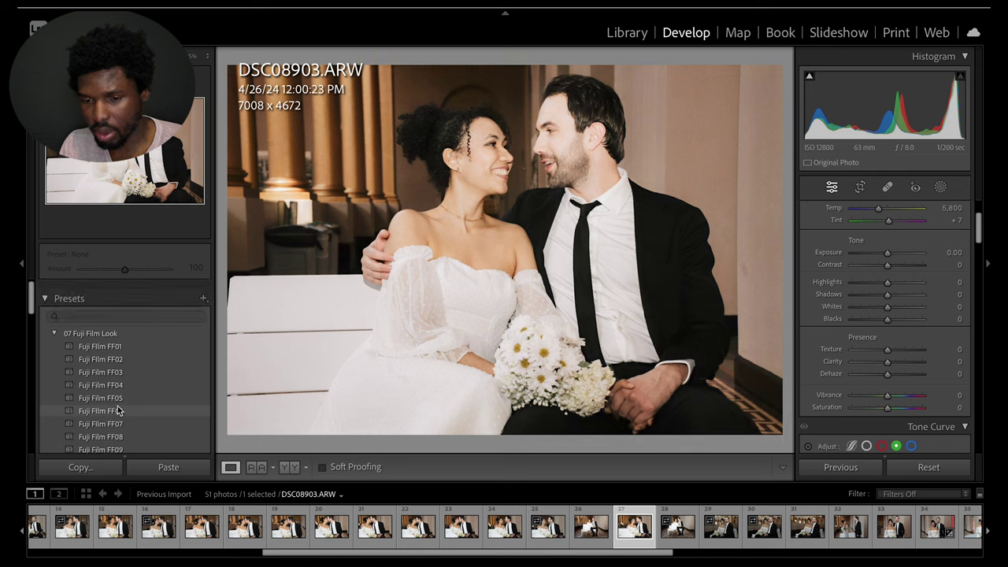
pyautogui.click(55, 324)
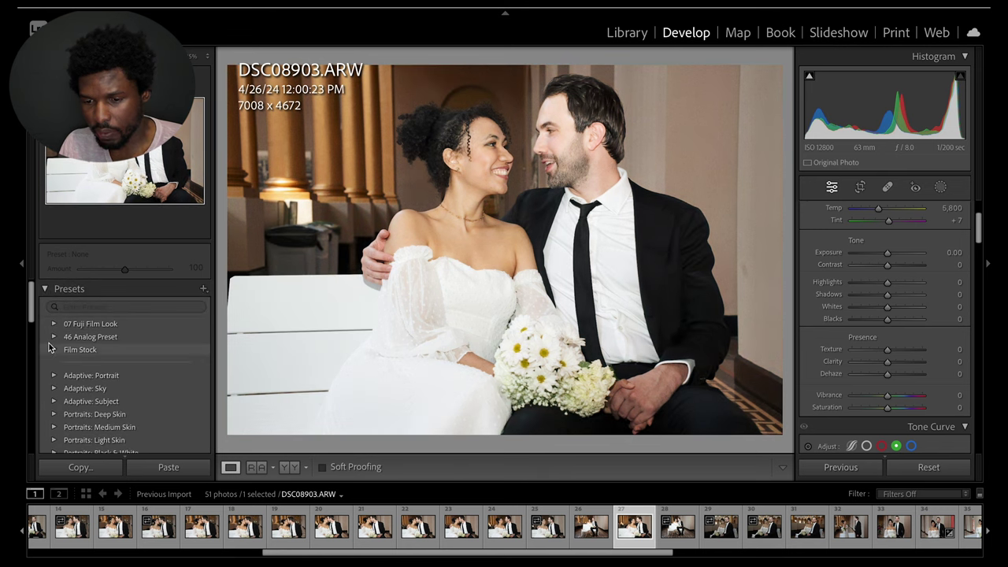
pyautogui.click(53, 351)
# Preview the Film Stock looks and apply Fujifilm L4 at full strength to DSC08903
pyautogui.scroll(-6, 124, 434)
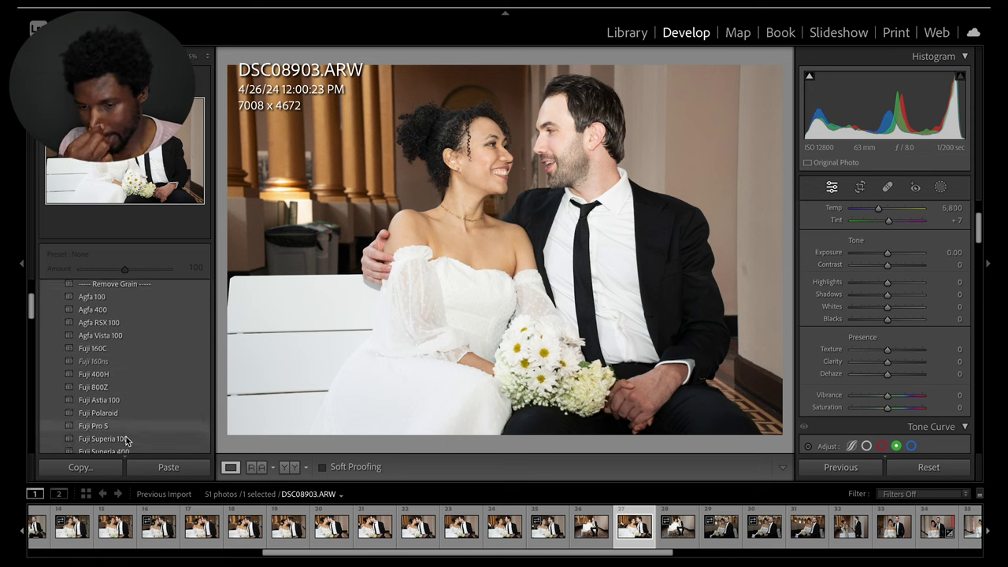
pyautogui.scroll(-1, 126, 441)
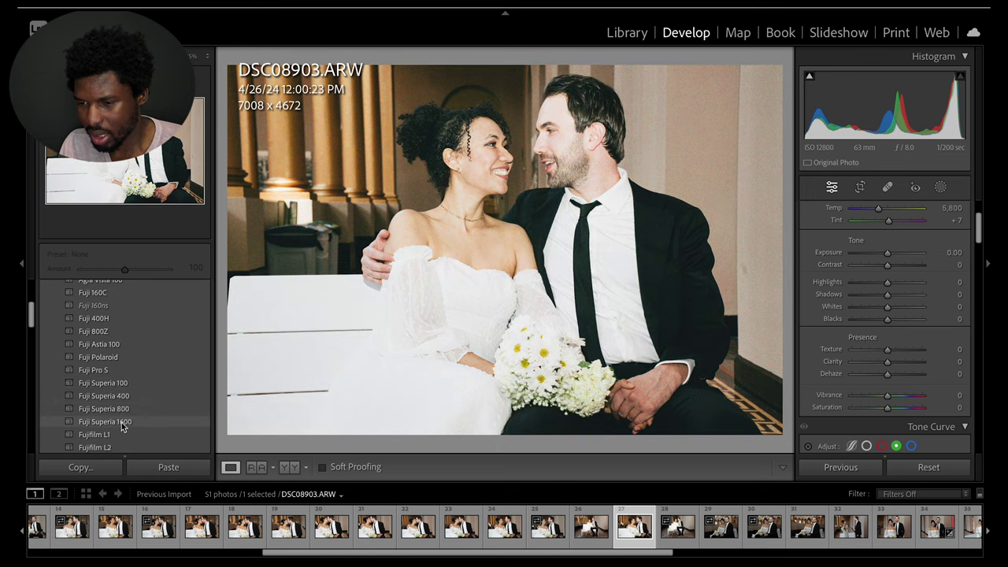
pyautogui.scroll(-2, 118, 406)
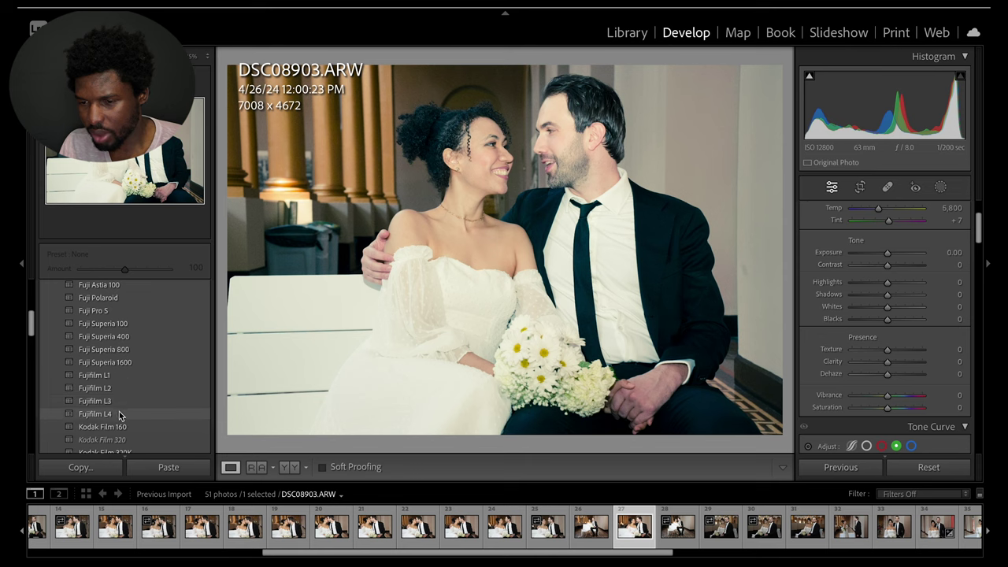
pyautogui.scroll(-2, 121, 416)
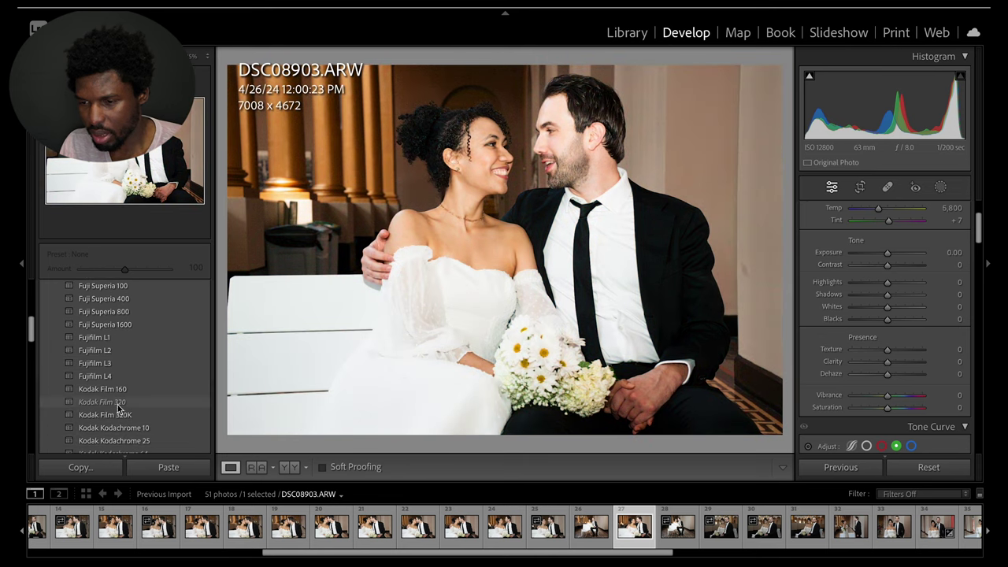
pyautogui.scroll(-3, 116, 393)
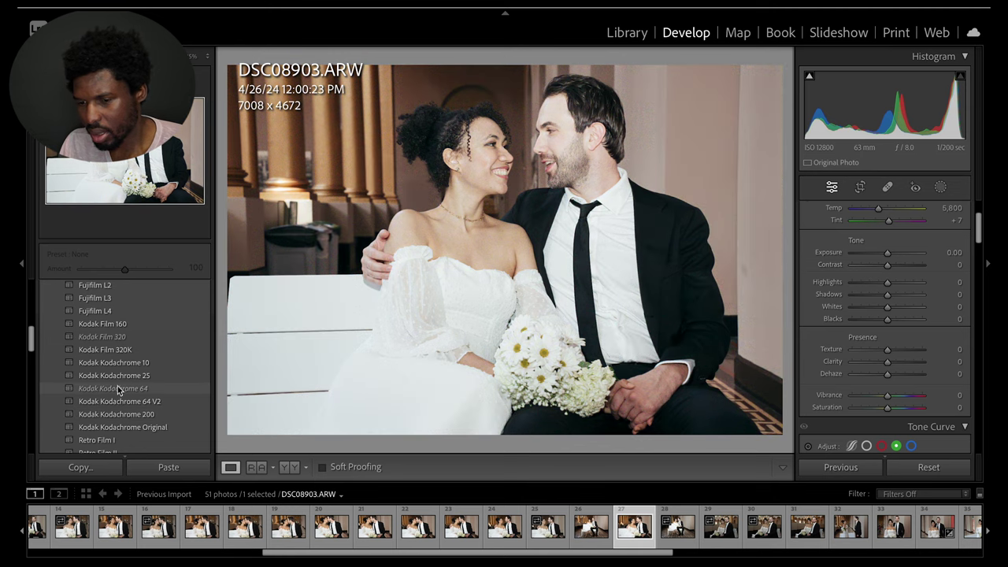
pyautogui.scroll(-2, 118, 402)
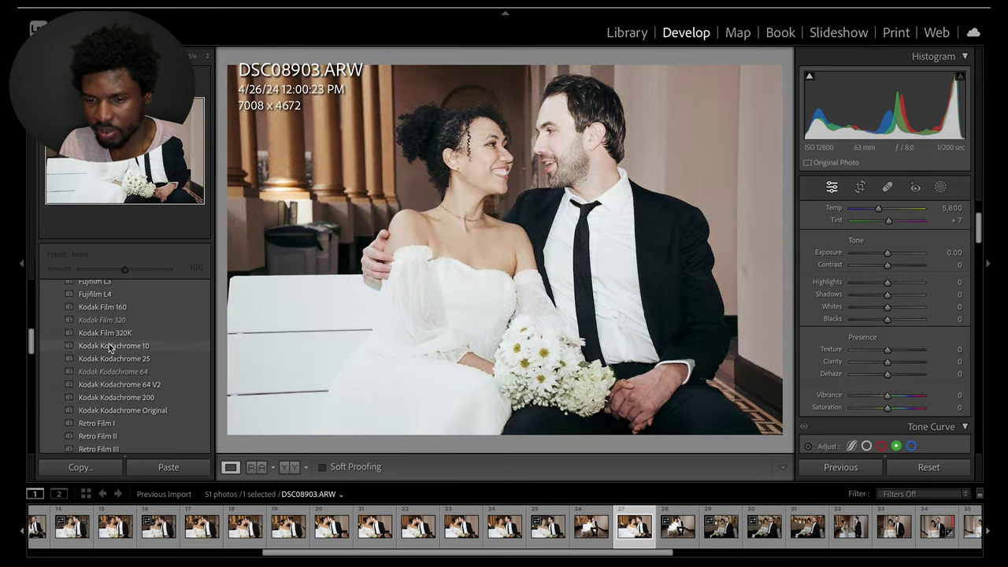
pyautogui.scroll(2, 114, 346)
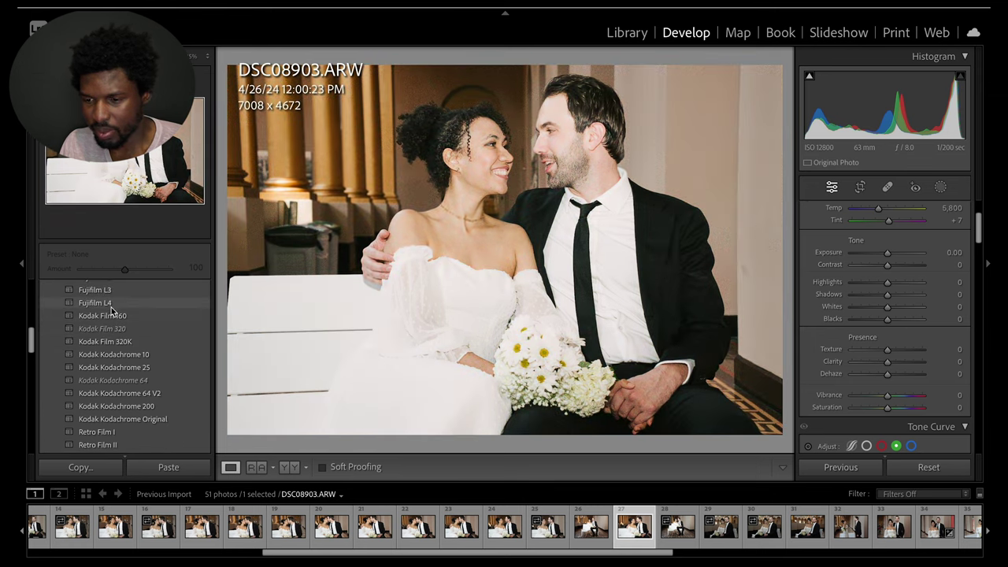
pyautogui.click(109, 304)
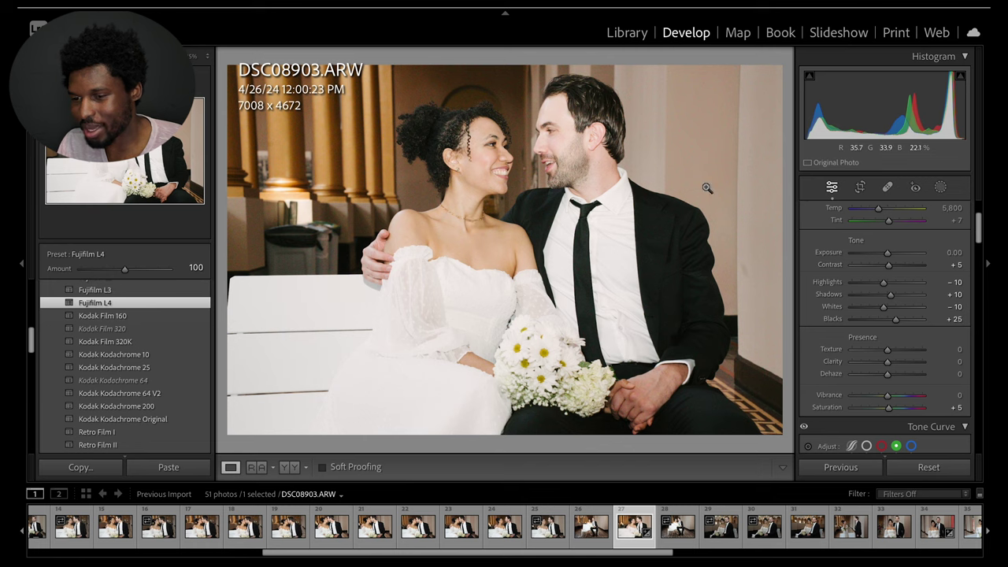
# Make a first crop of the bench photo, adjusting its left and right edges
pyautogui.click(861, 189)
pyautogui.moveTo(230, 224); pyautogui.dragTo(286, 225)
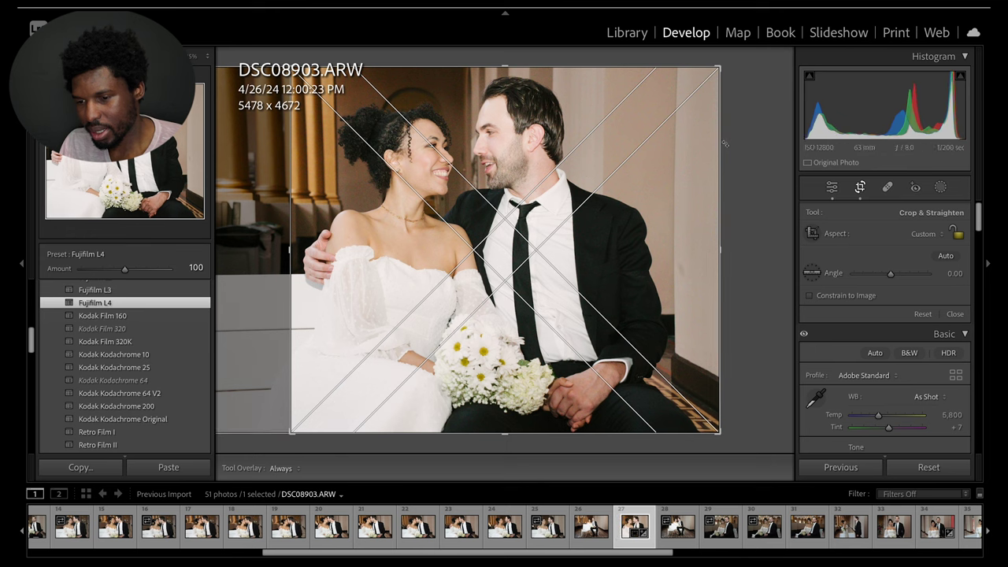
pyautogui.moveTo(725, 144); pyautogui.dragTo(734, 144)
pyautogui.moveTo(280, 227); pyautogui.dragTo(273, 227)
pyautogui.press('Return')
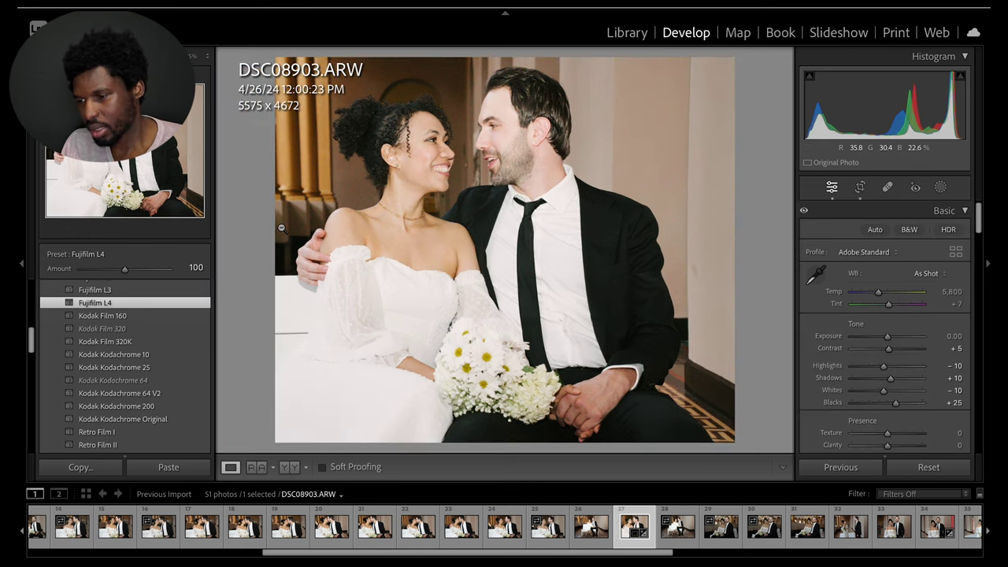
# Refine the crop to a final 6409 × 4672 frame, then switch to spot healing
pyautogui.click(860, 187)
pyautogui.moveTo(723, 153); pyautogui.dragTo(701, 154)
pyautogui.press('Return')
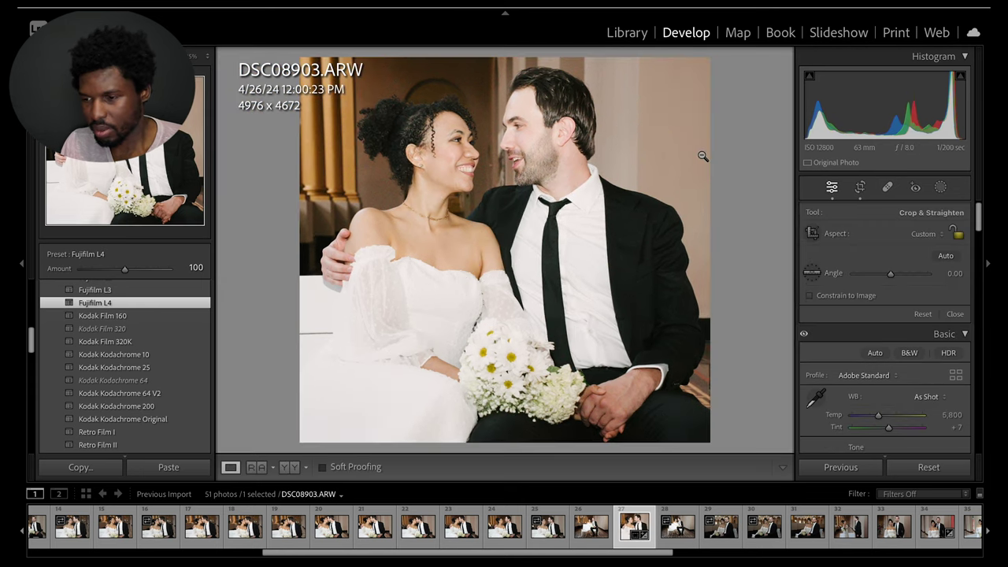
pyautogui.click(860, 186)
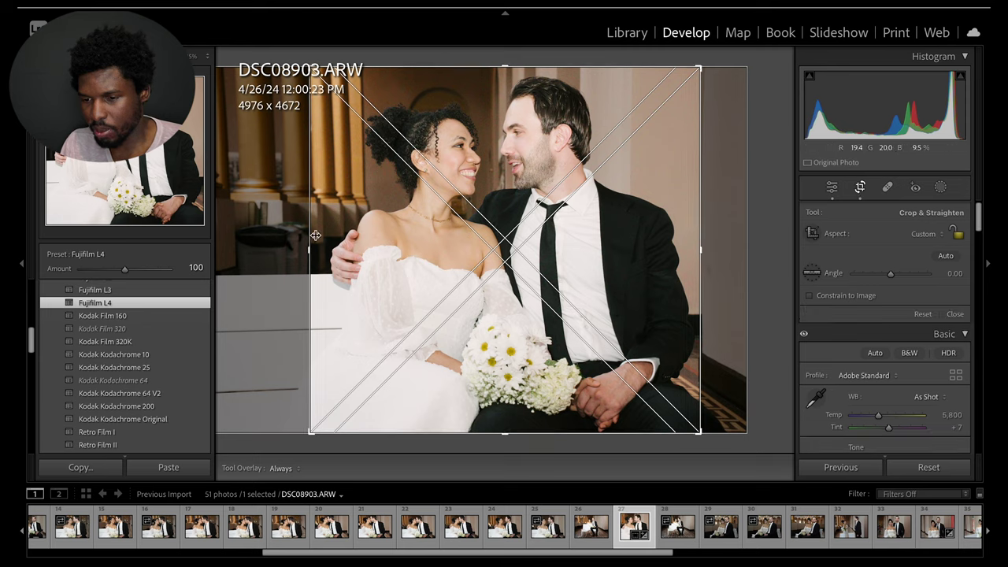
pyautogui.moveTo(299, 234); pyautogui.dragTo(174, 254)
pyautogui.press('Return')
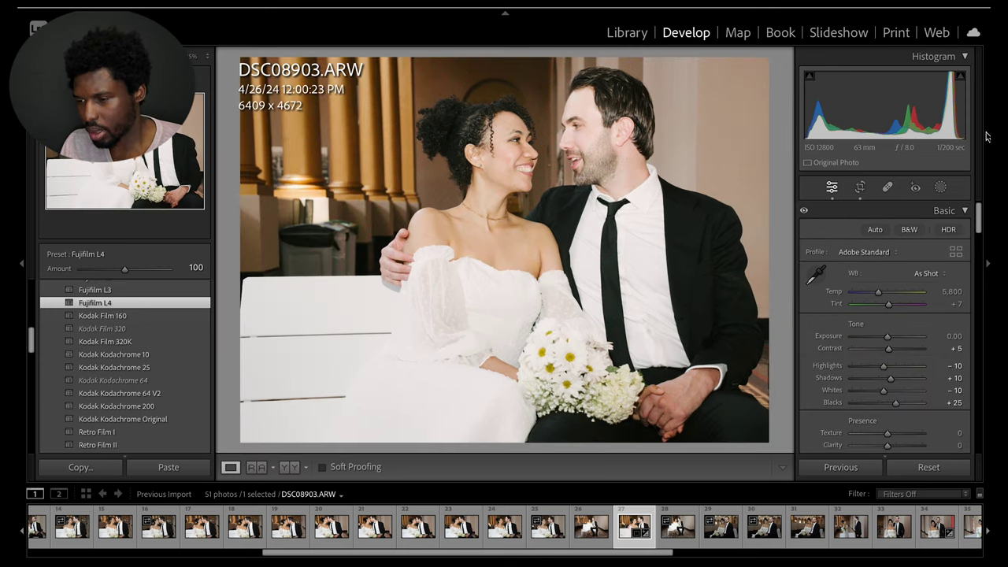
pyautogui.click(916, 187)
pyautogui.click(887, 187)
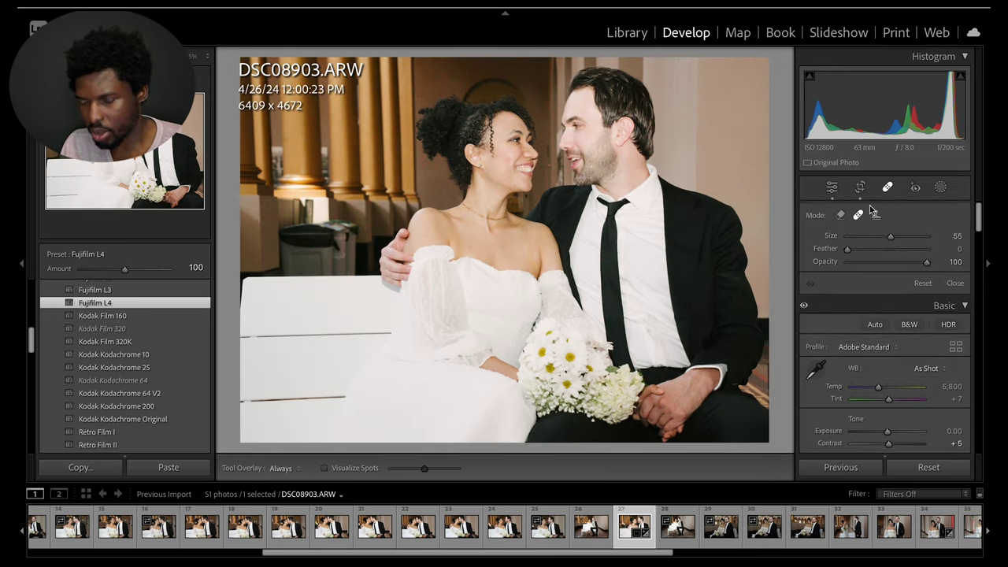
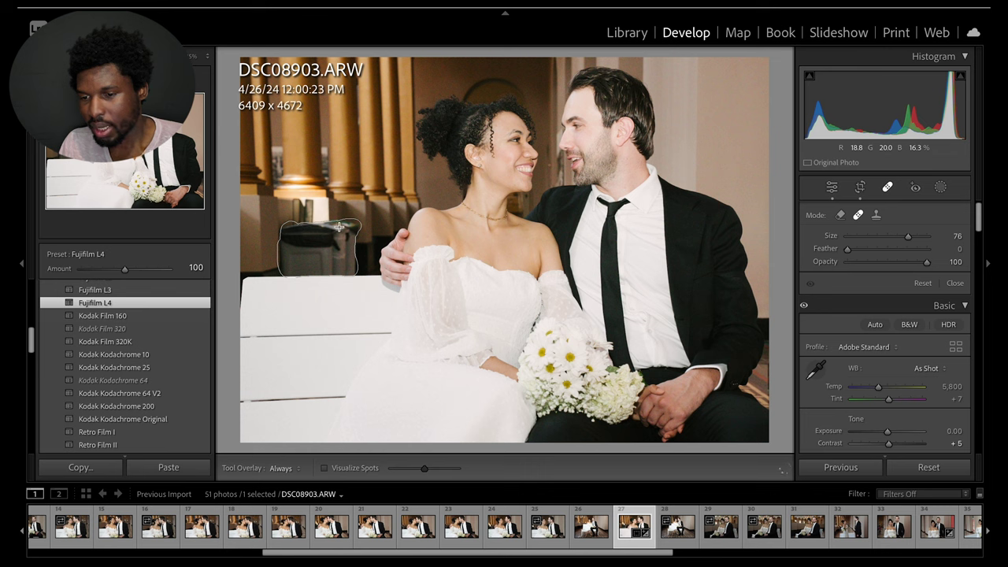
# Try healing out the trash can with a resampled spot, then delete that heal spot
pyautogui.moveTo(322, 231); pyautogui.dragTo(323, 233)
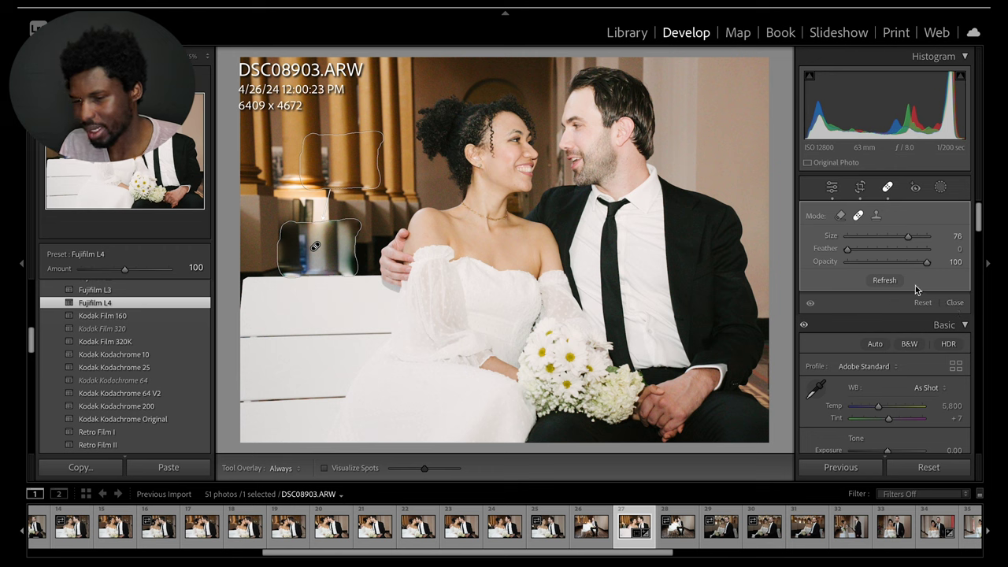
pyautogui.click(886, 280)
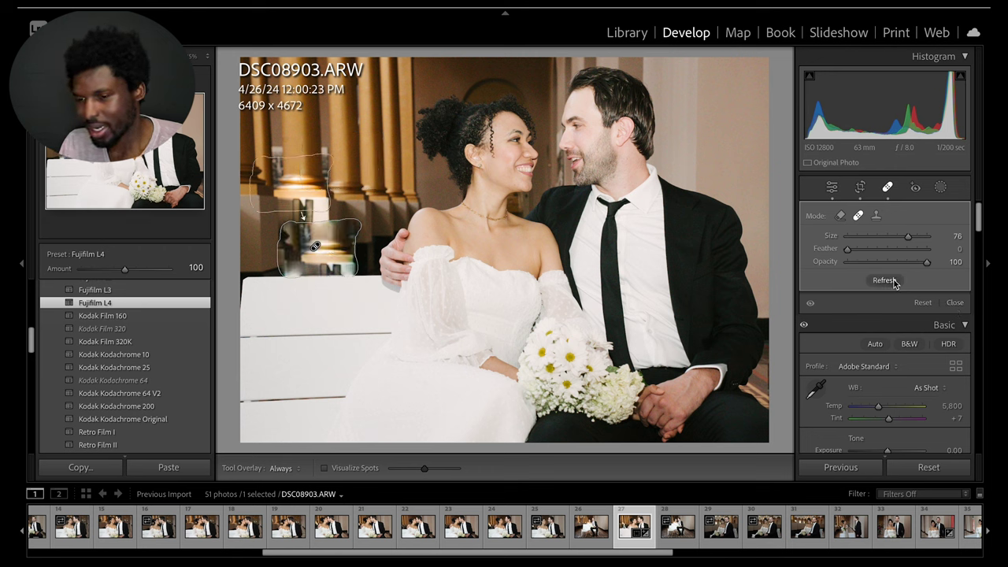
pyautogui.click(894, 279)
pyautogui.click(894, 279)
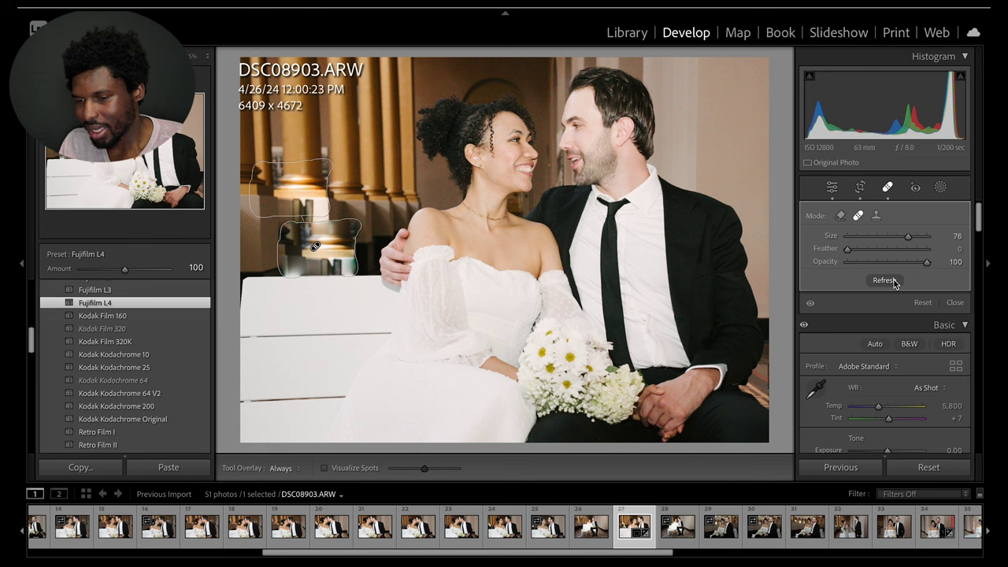
pyautogui.click(895, 280)
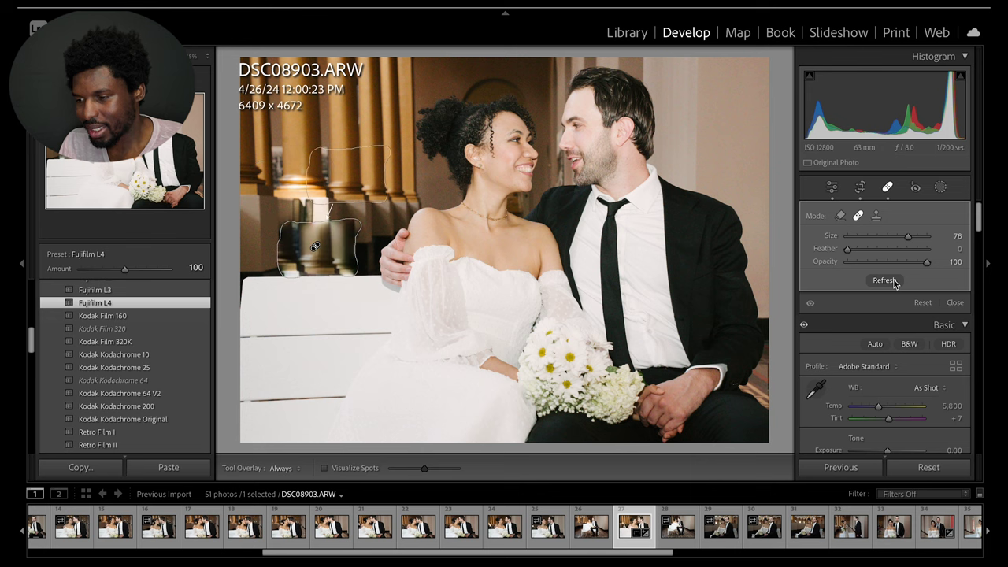
pyautogui.click(956, 304)
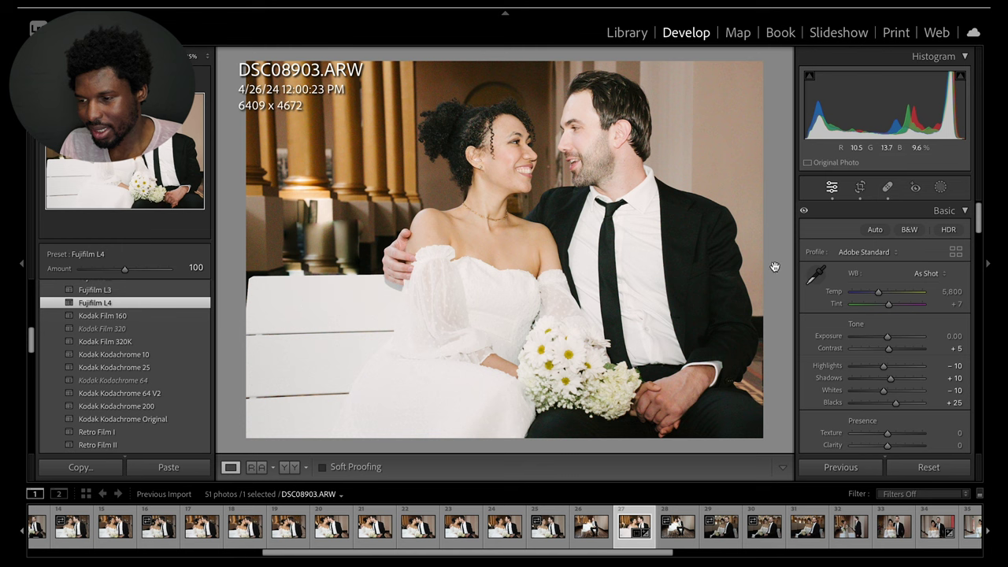
pyautogui.click(887, 187)
pyautogui.press('Delete')
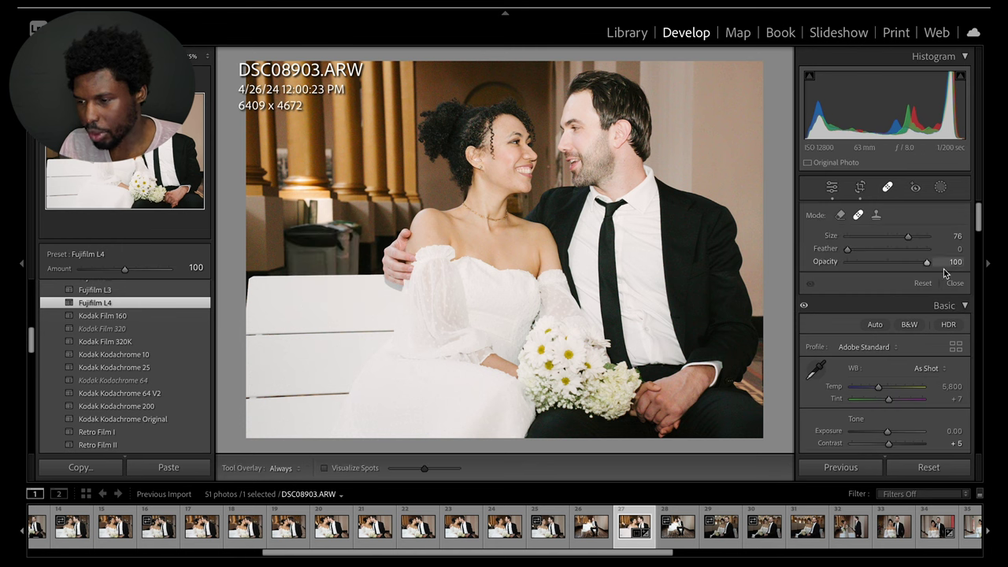
pyautogui.click(956, 284)
# Crop in from the left to a near-square 4897 × 4672 frame
pyautogui.click(861, 187)
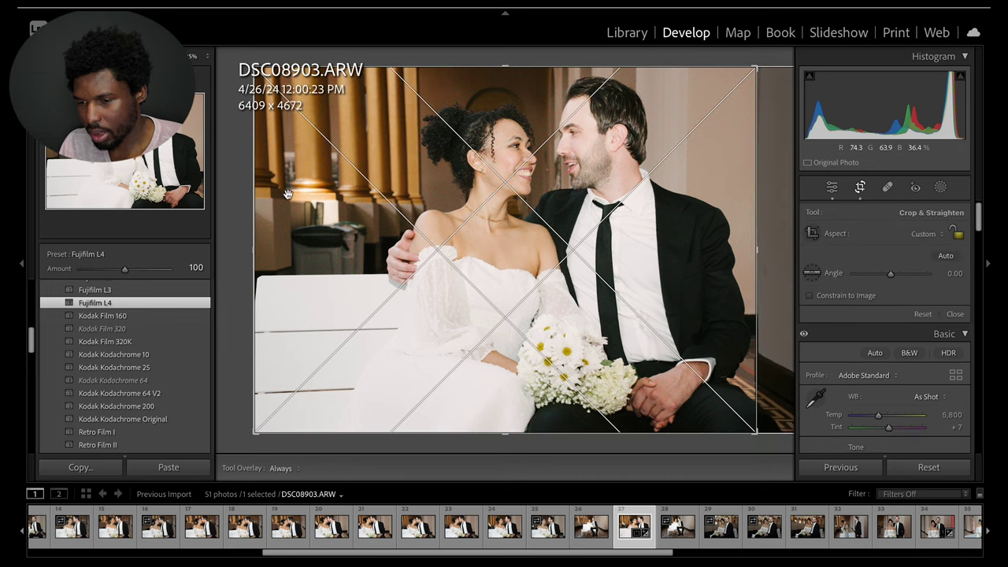
pyautogui.moveTo(258, 191); pyautogui.dragTo(315, 233)
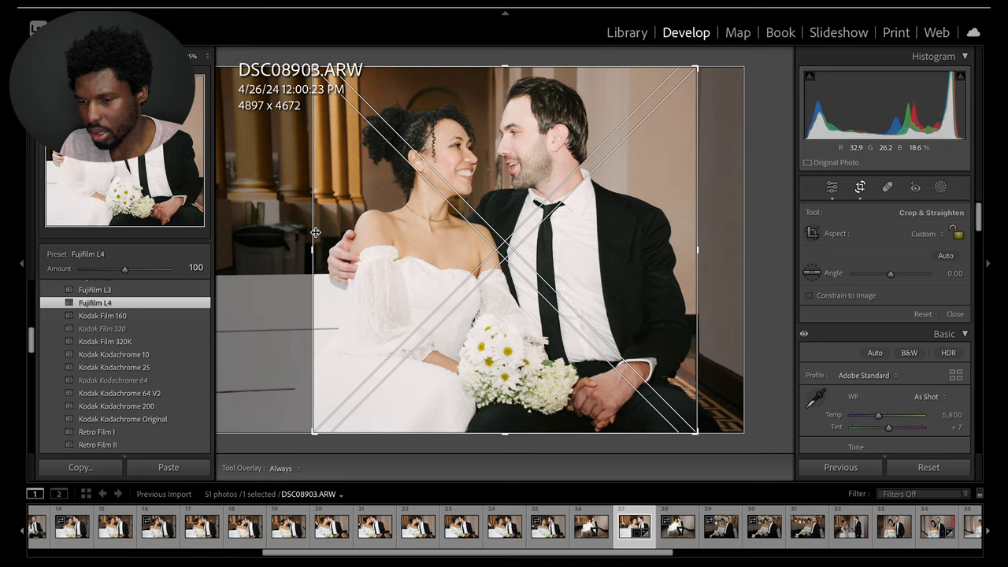
pyautogui.press('Return')
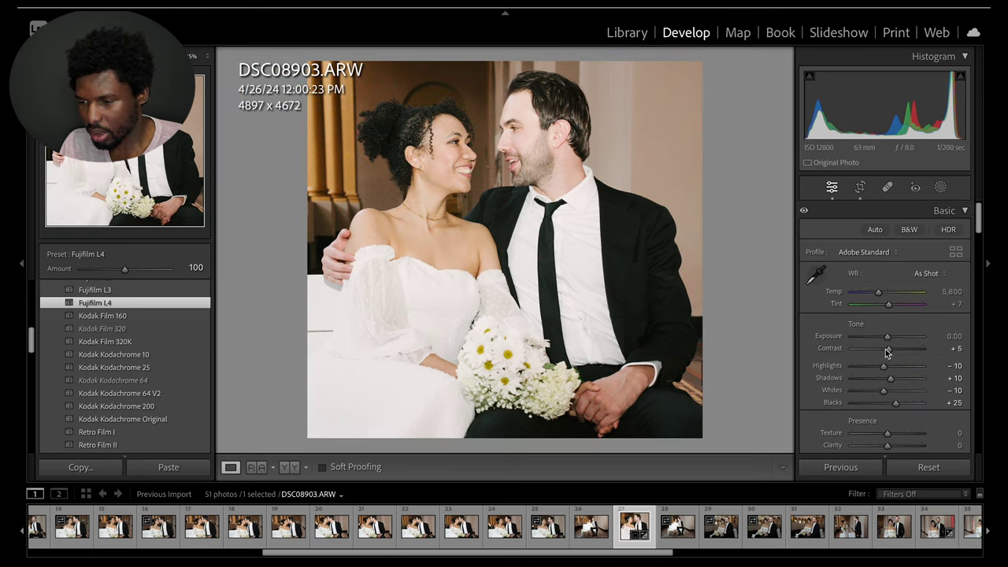
# Pull Highlights down to -99 and Shadows to -28
pyautogui.moveTo(884, 366); pyautogui.dragTo(862, 367)
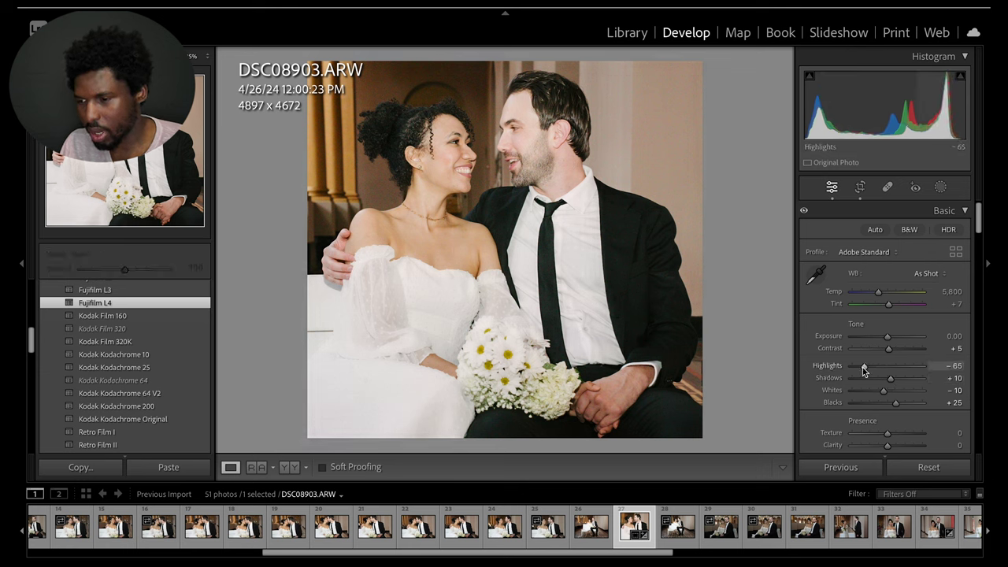
pyautogui.click(941, 188)
pyautogui.click(942, 188)
pyautogui.moveTo(859, 368); pyautogui.dragTo(876, 382)
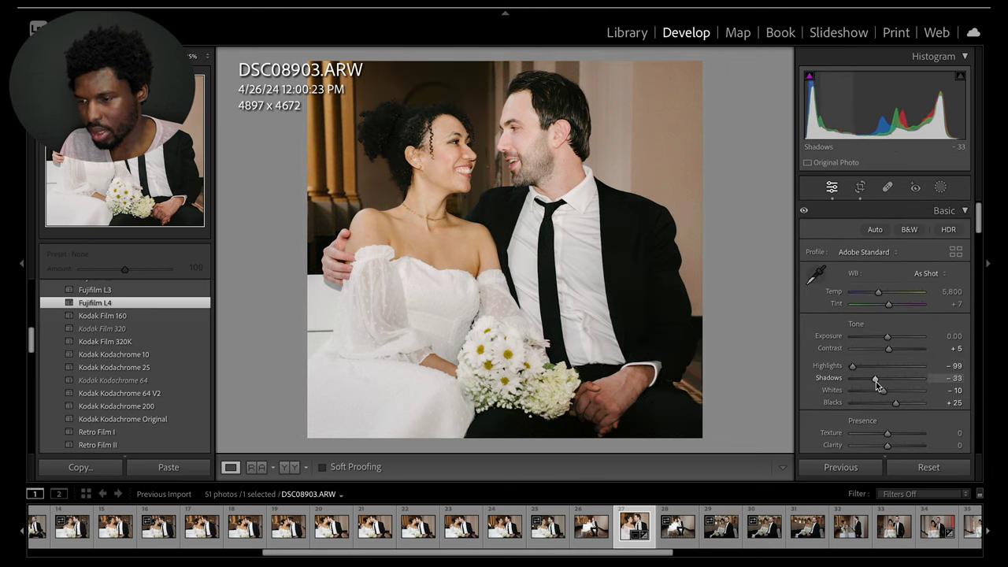
# Add a Subject mask on the couple and raise its Highlights
pyautogui.click(941, 188)
pyautogui.click(833, 241)
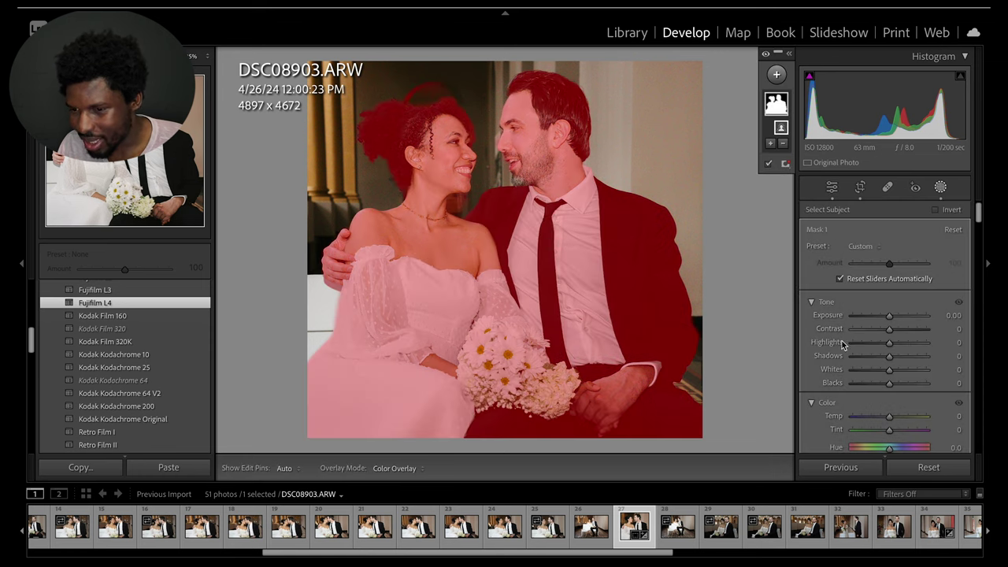
pyautogui.moveTo(894, 344); pyautogui.dragTo(909, 331)
# Paint a brush mask over the bouquet and lower its Contrast to -76
pyautogui.click(778, 77)
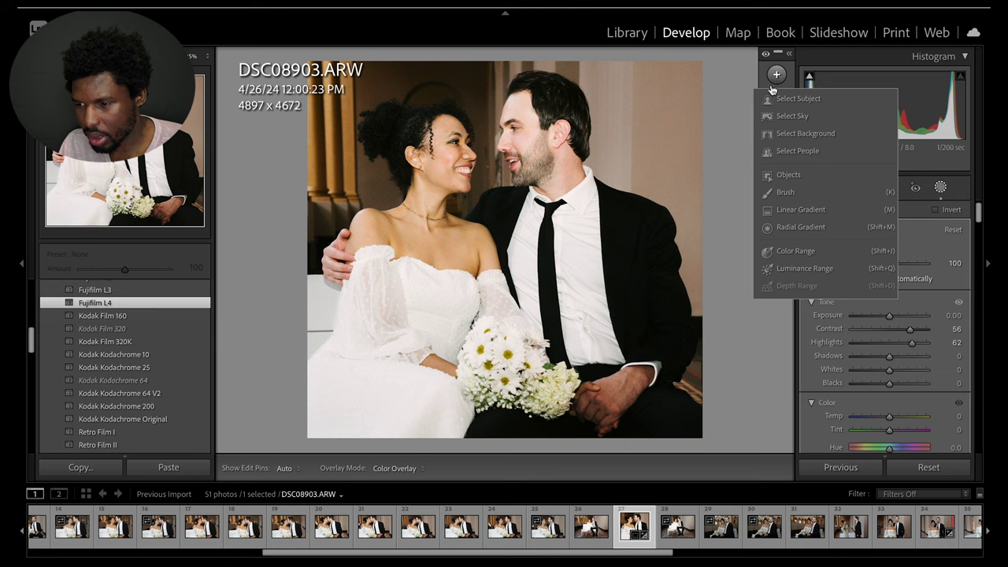
pyautogui.click(788, 192)
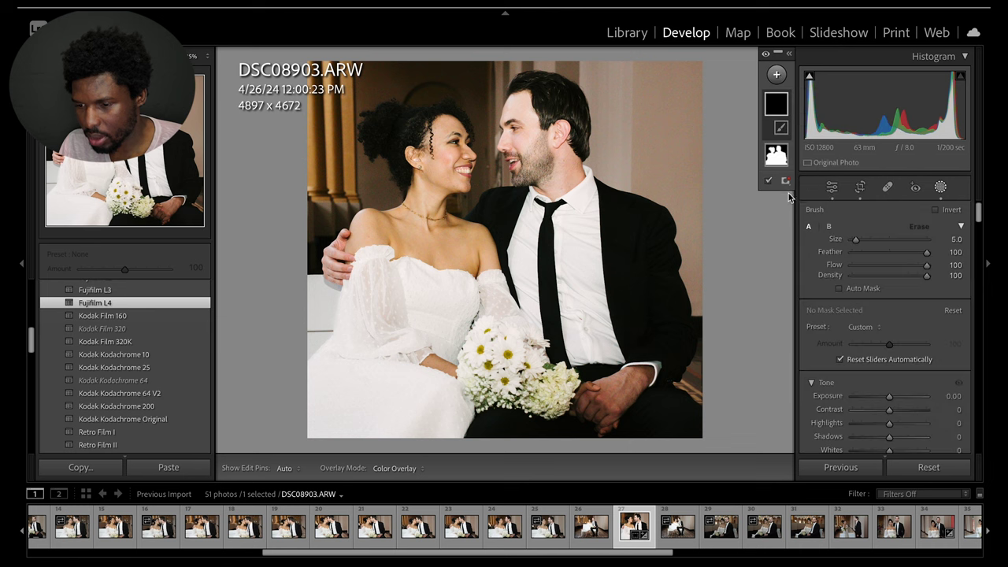
pyautogui.moveTo(470, 362)
pyautogui.mouseDown()
pyautogui.moveTo(493, 340)
pyautogui.moveTo(512, 378)
pyautogui.moveTo(473, 386)
pyautogui.moveTo(534, 370)
pyautogui.moveTo(555, 390)
pyautogui.moveTo(552, 363)
pyautogui.moveTo(509, 327)
pyautogui.moveTo(465, 386)
pyautogui.moveTo(528, 403)
pyautogui.mouseUp()
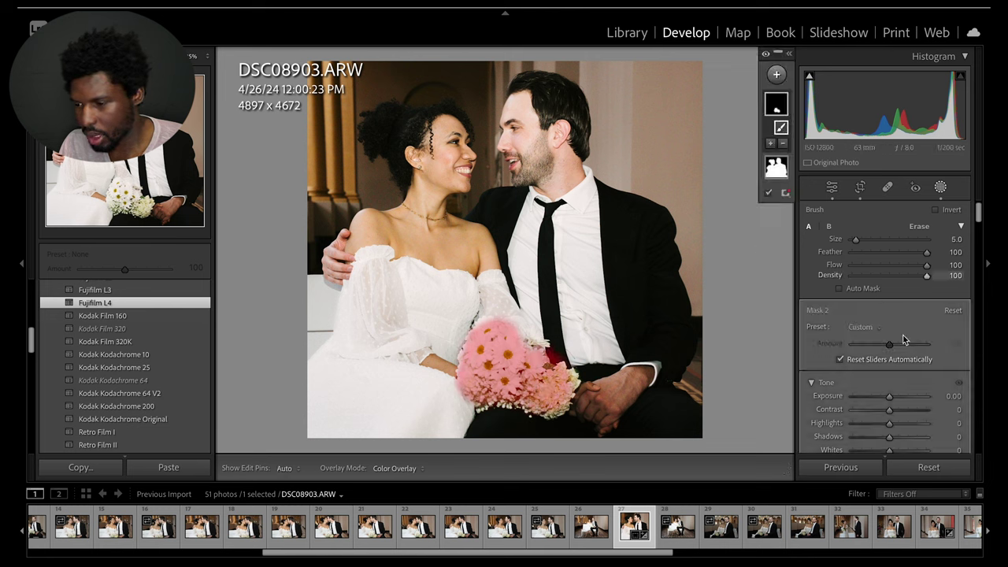
pyautogui.moveTo(890, 416); pyautogui.dragTo(861, 415)
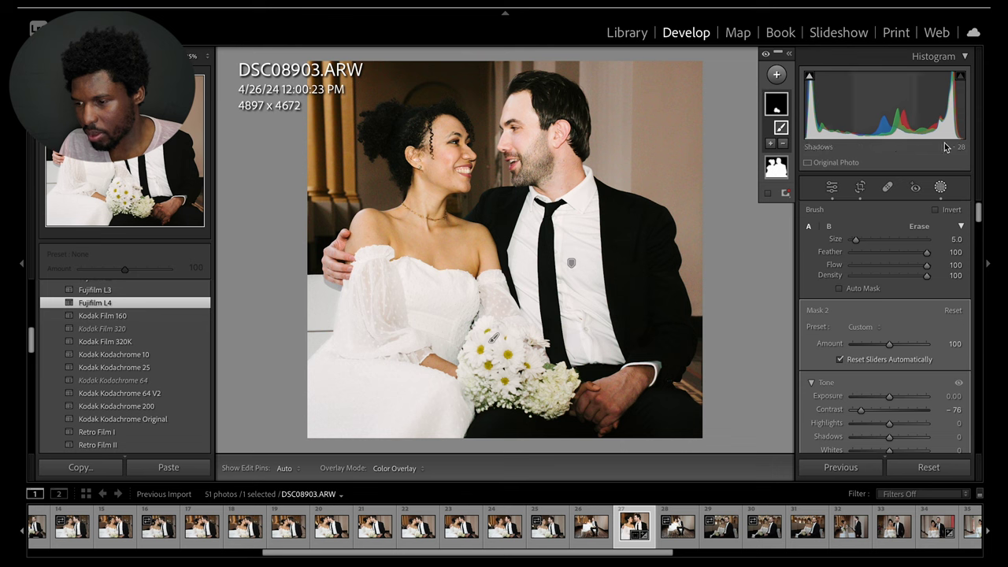
pyautogui.click(941, 187)
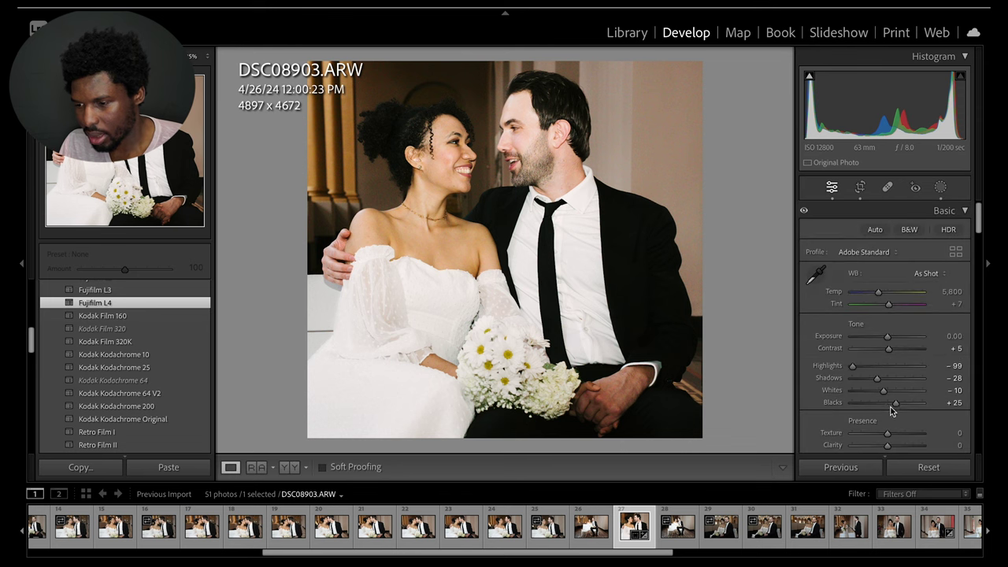
# Lift Blacks to +67 and lower Contrast to -36
pyautogui.moveTo(897, 406)
pyautogui.mouseDown()
pyautogui.moveTo(925, 401)
pyautogui.moveTo(912, 402)
pyautogui.mouseUp()
pyautogui.moveTo(633, 247); pyautogui.dragTo(348, 248)
pyautogui.moveTo(887, 348)
pyautogui.mouseDown()
pyautogui.moveTo(866, 349)
pyautogui.moveTo(875, 353)
pyautogui.mouseUp()
pyautogui.click(770, 250)
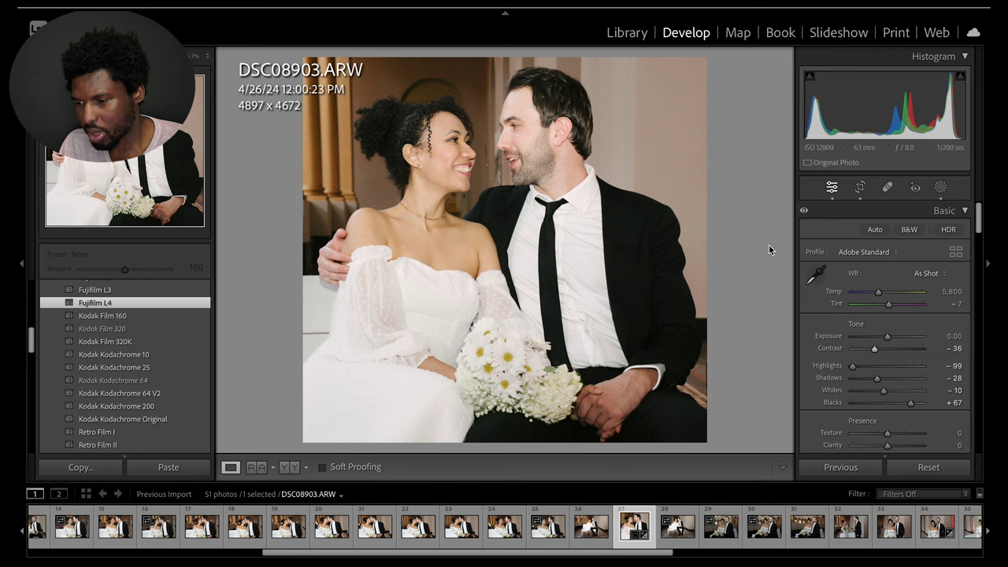
# Set Vibrance to +25 and Saturation to +2 in Presence
pyautogui.scroll(-5, 816, 434)
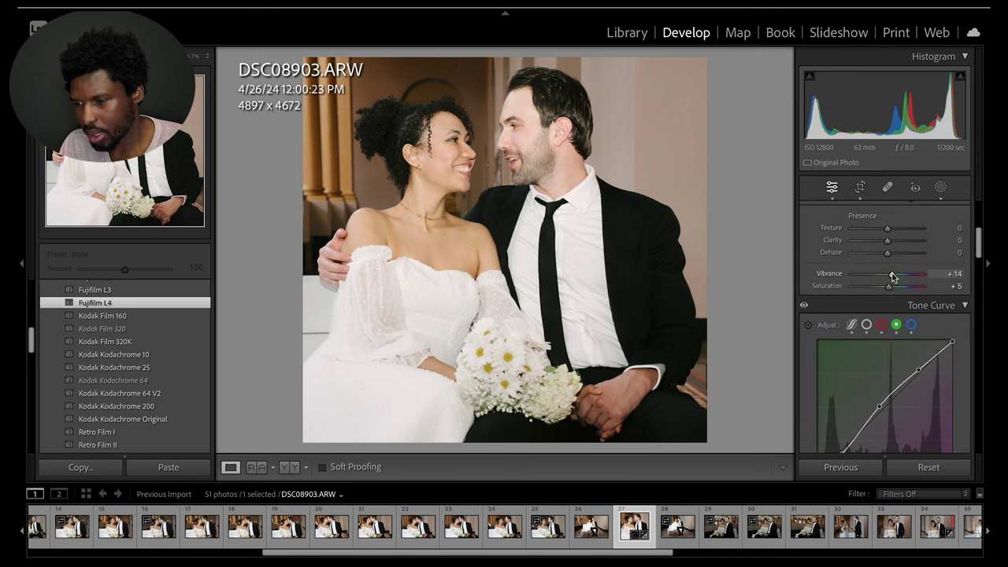
pyautogui.moveTo(896, 276); pyautogui.dragTo(897, 276)
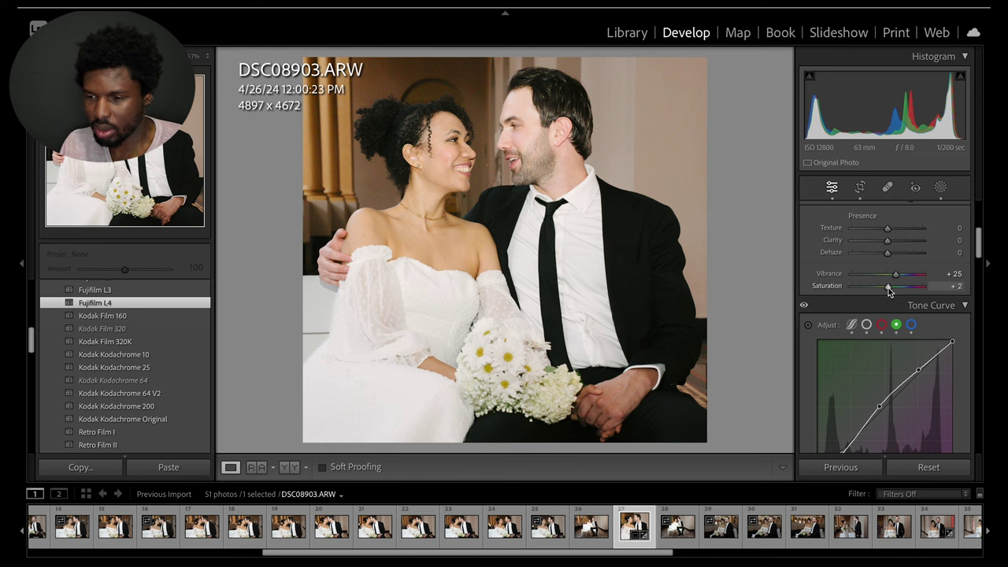
pyautogui.scroll(5, 811, 253)
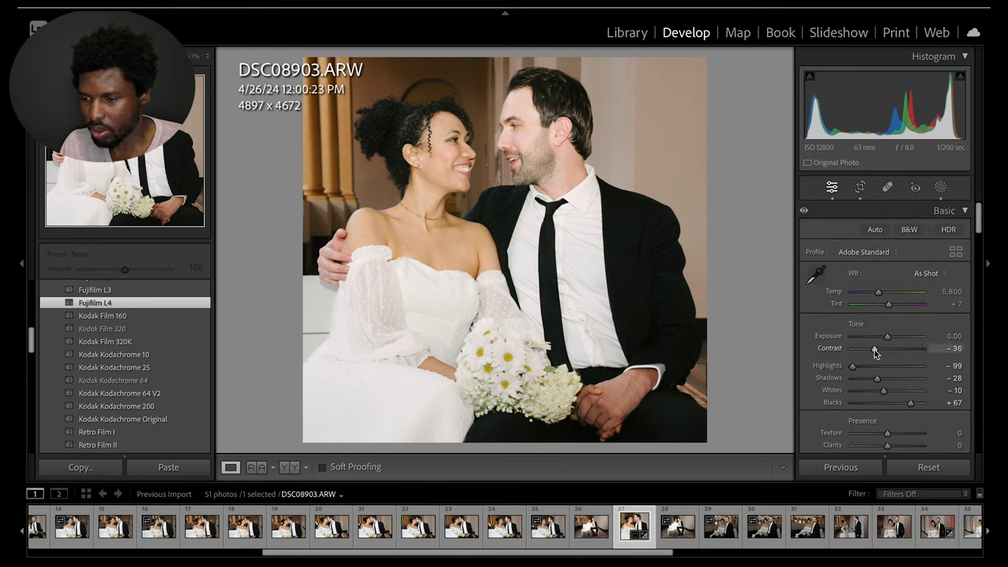
# Raise the couple mask's Contrast to 84 and add a background mask: Exposure -0.71, Highlights -62, Shadows -11, Whites 8
pyautogui.click(941, 186)
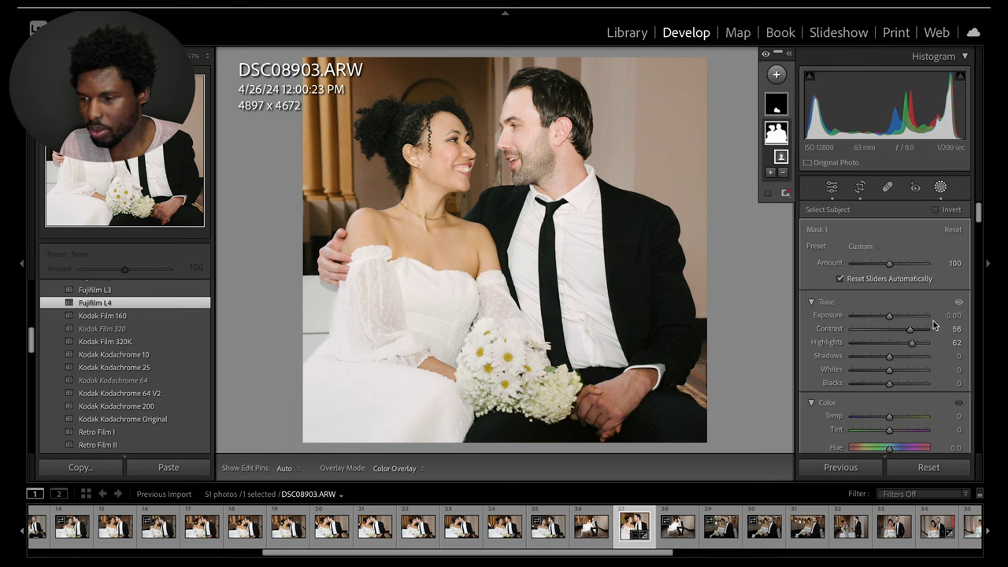
pyautogui.moveTo(912, 330); pyautogui.dragTo(922, 330)
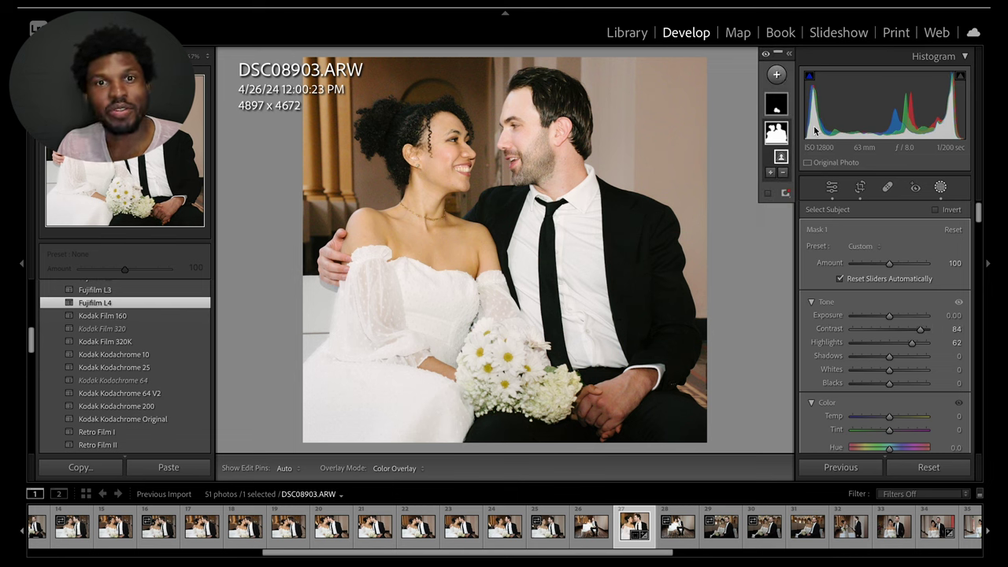
pyautogui.click(778, 75)
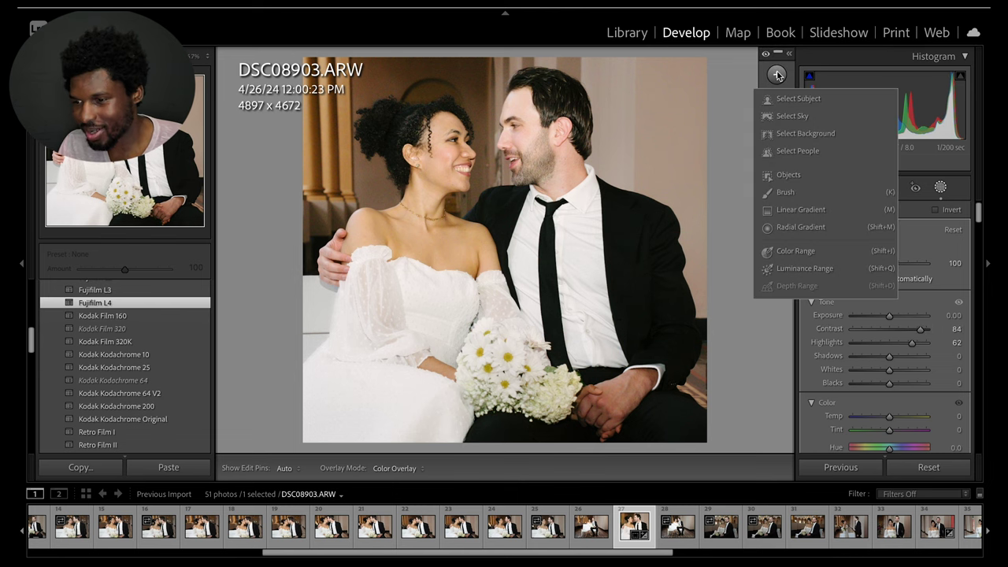
pyautogui.click(806, 135)
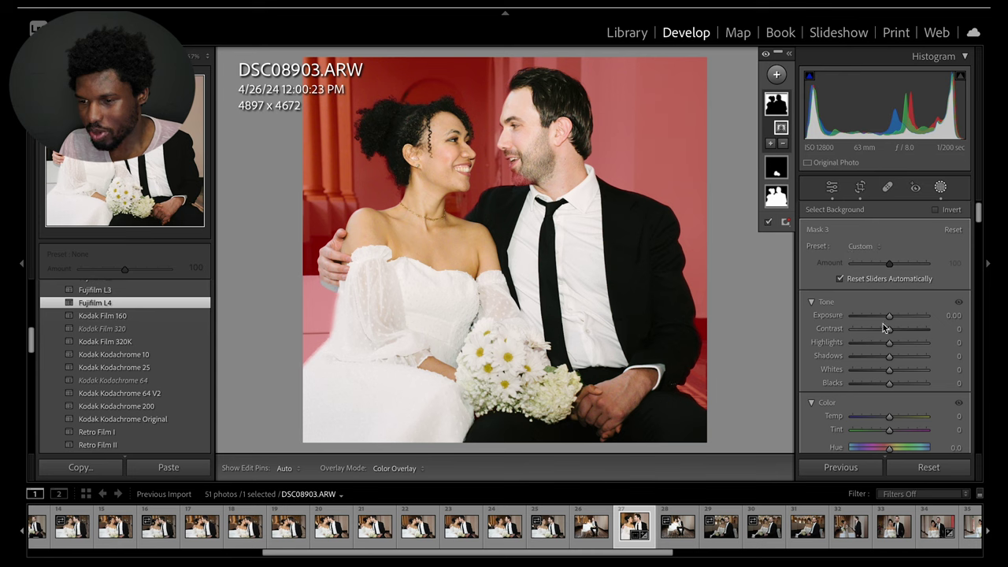
pyautogui.moveTo(889, 316); pyautogui.dragTo(892, 375)
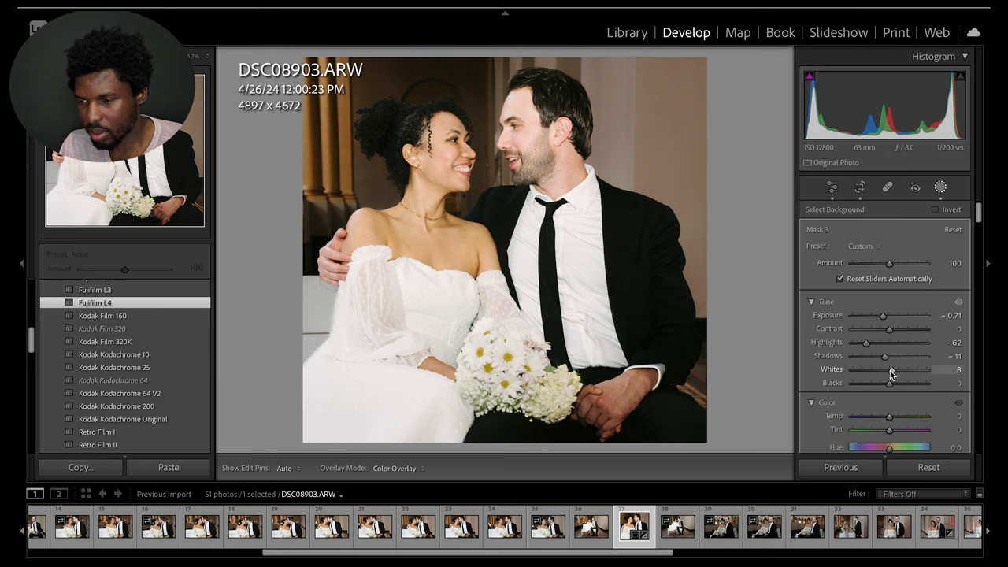
pyautogui.click(941, 187)
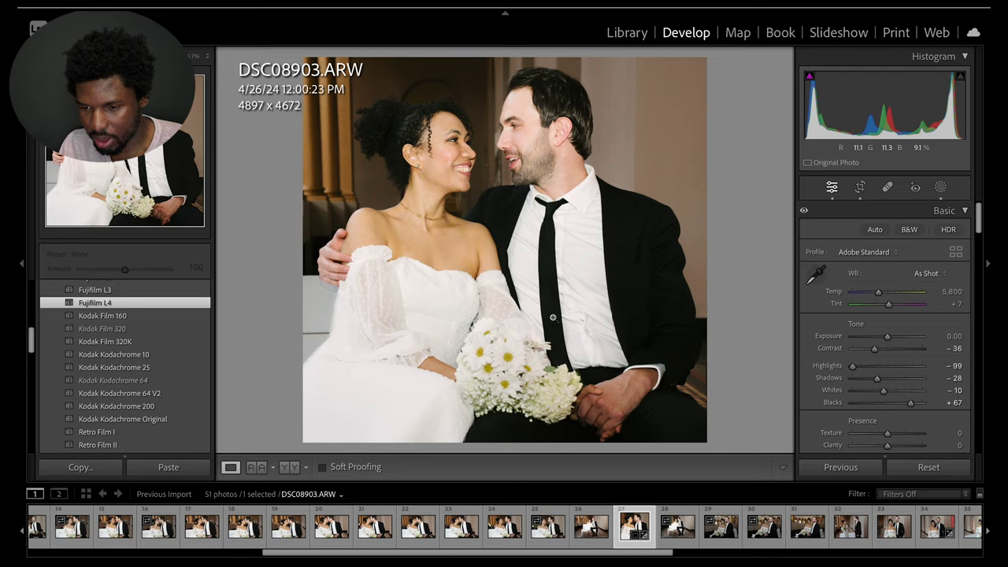
# Inspect the couple's detail up close, then set Texture to +7 and Clarity to +22
pyautogui.click(371, 325)
pyautogui.moveTo(360, 320); pyautogui.dragTo(320, 329)
pyautogui.hotkey('ctrl', '=')
pyautogui.click(320, 328)
pyautogui.click(396, 275)
pyautogui.hotkey('ctrl', '=')
pyautogui.hotkey('ctrl', '-')
pyautogui.hotkey('ctrl', '-')
pyautogui.hotkey('ctrl', '-')
pyautogui.hotkey('ctrl', '=')
pyautogui.hotkey('ctrl', '=')
pyautogui.click(520, 237)
pyautogui.click(521, 316)
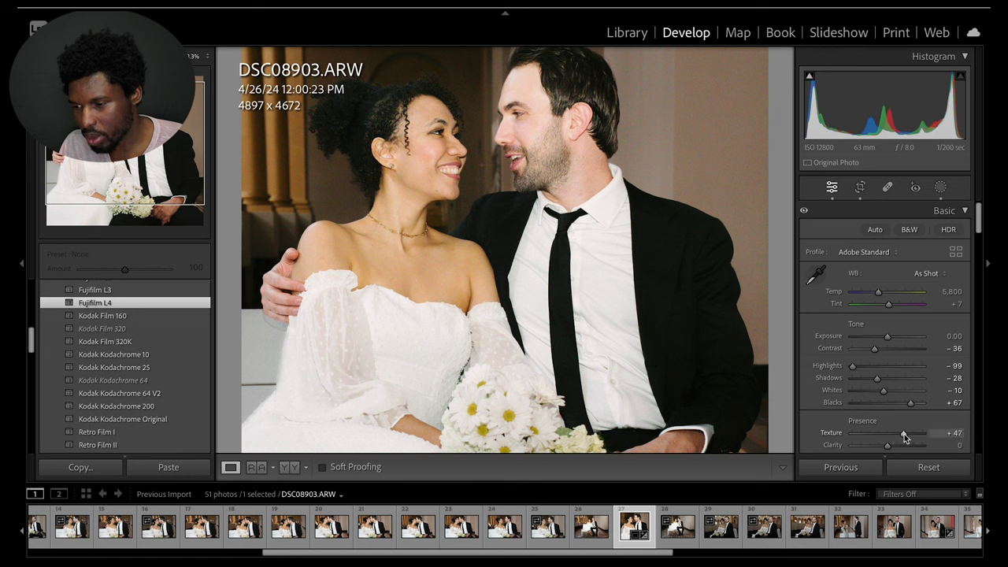
pyautogui.moveTo(901, 437)
pyautogui.mouseDown()
pyautogui.moveTo(961, 432)
pyautogui.moveTo(889, 434)
pyautogui.moveTo(899, 446)
pyautogui.mouseUp()
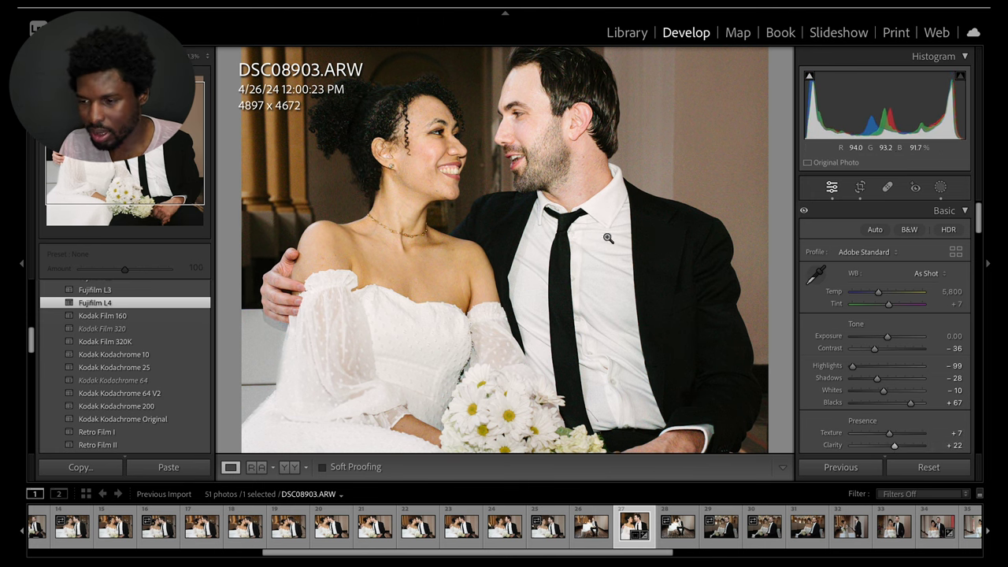
pyautogui.click(866, 197)
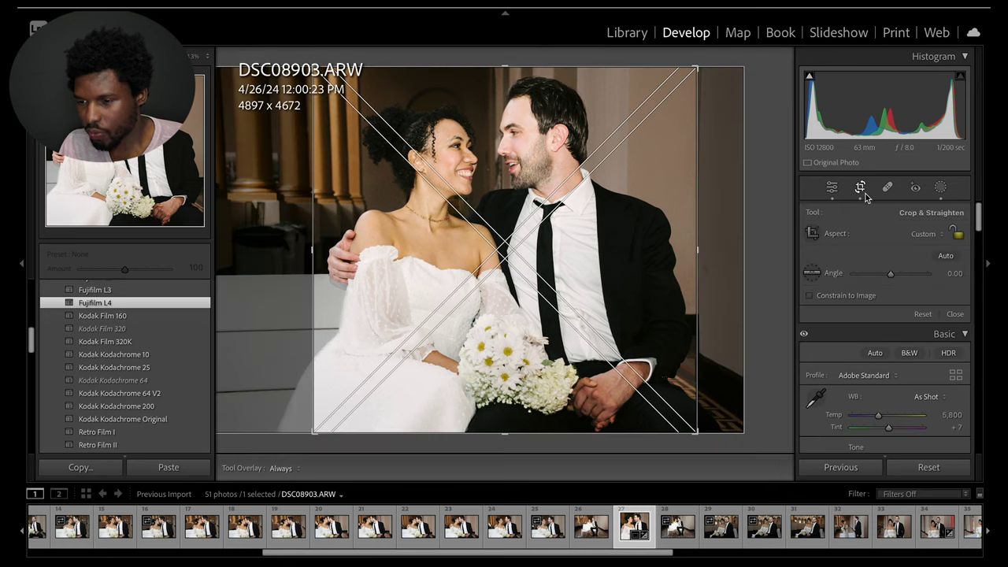
# Auto-straighten the photo by 0.74° and enable the Tamron 28-75mm lens profile corrections
pyautogui.click(945, 256)
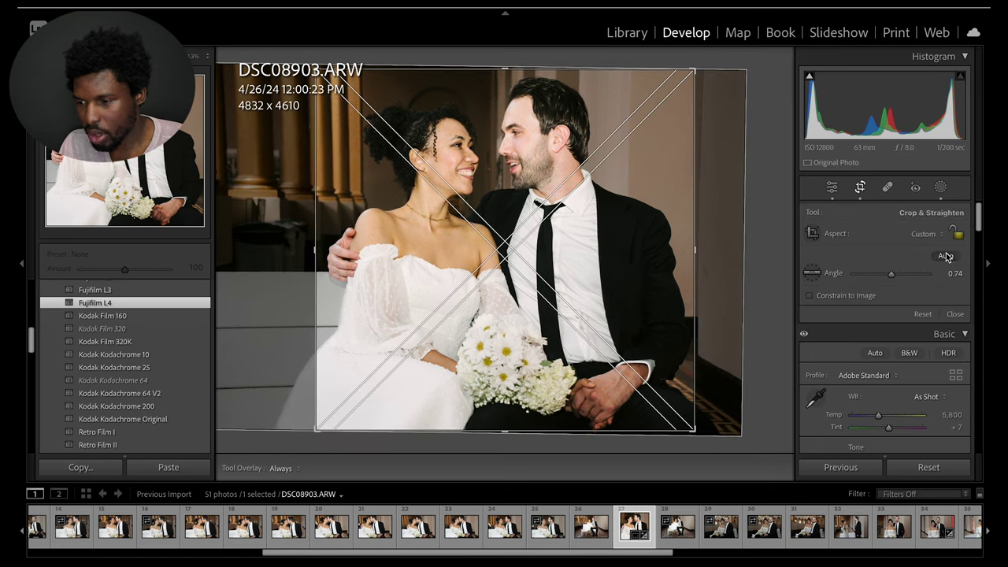
pyautogui.click(954, 314)
pyautogui.scroll(-15, 830, 381)
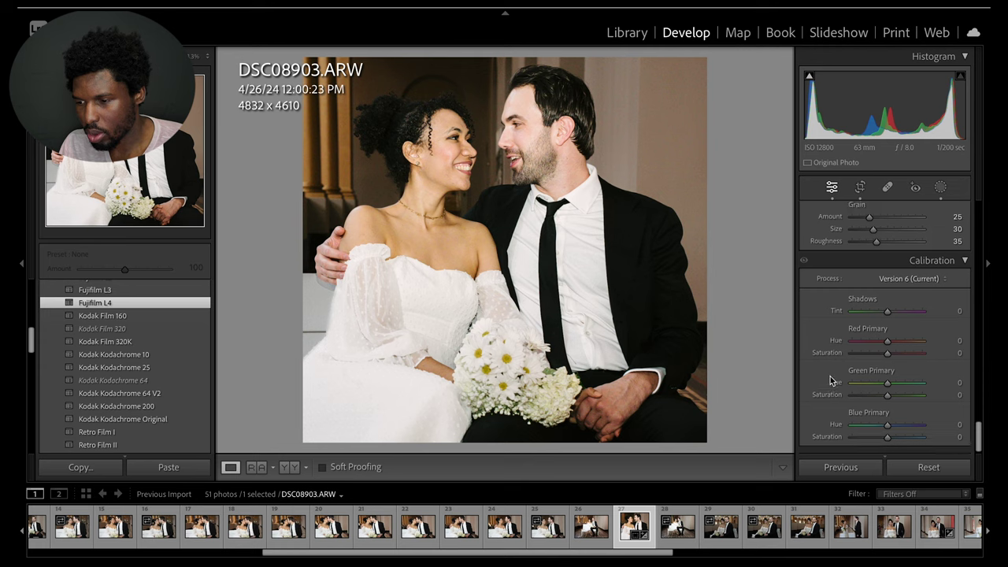
pyautogui.scroll(-10, 830, 377)
pyautogui.scroll(9, 830, 376)
pyautogui.scroll(8, 830, 377)
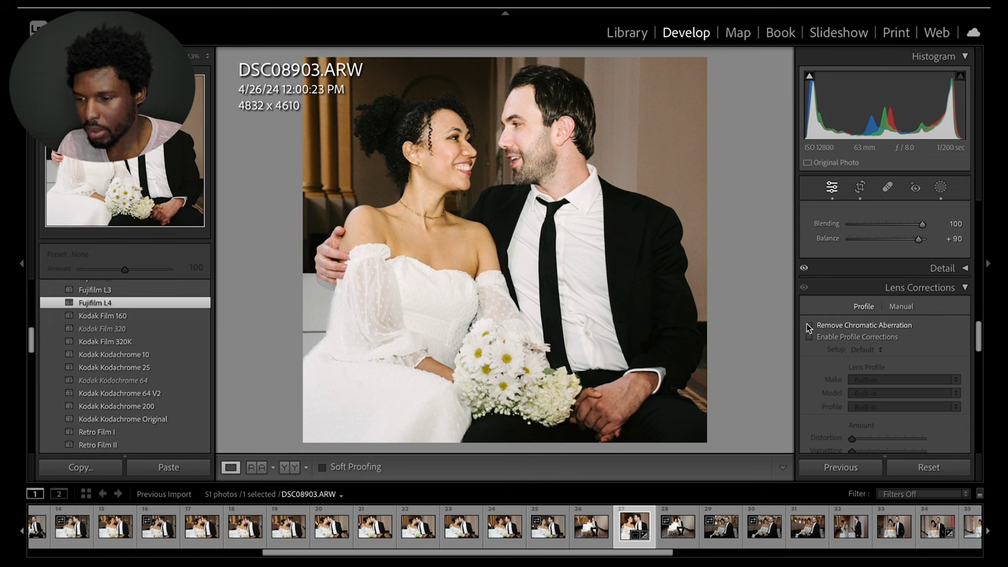
pyautogui.click(810, 337)
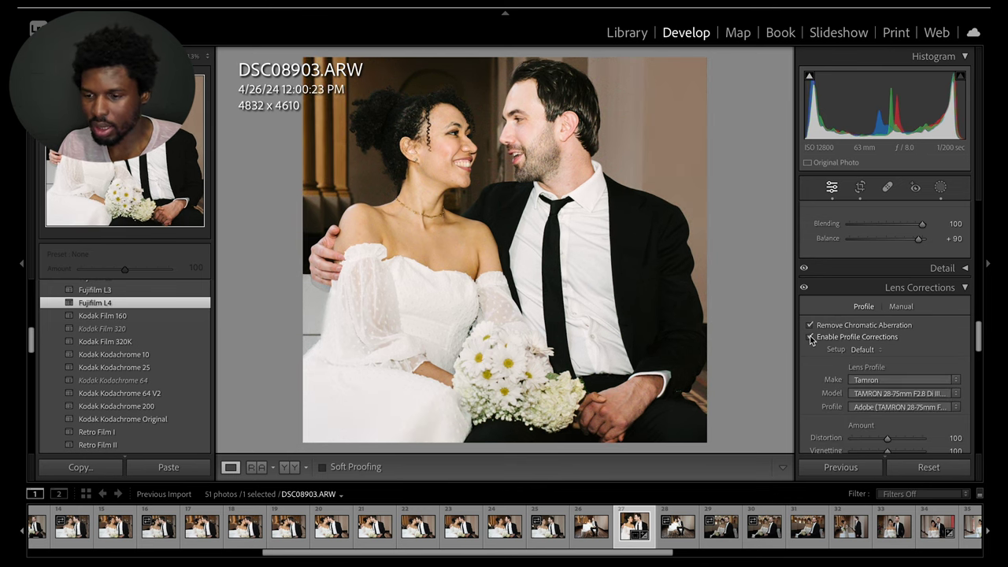
pyautogui.scroll(10, 807, 355)
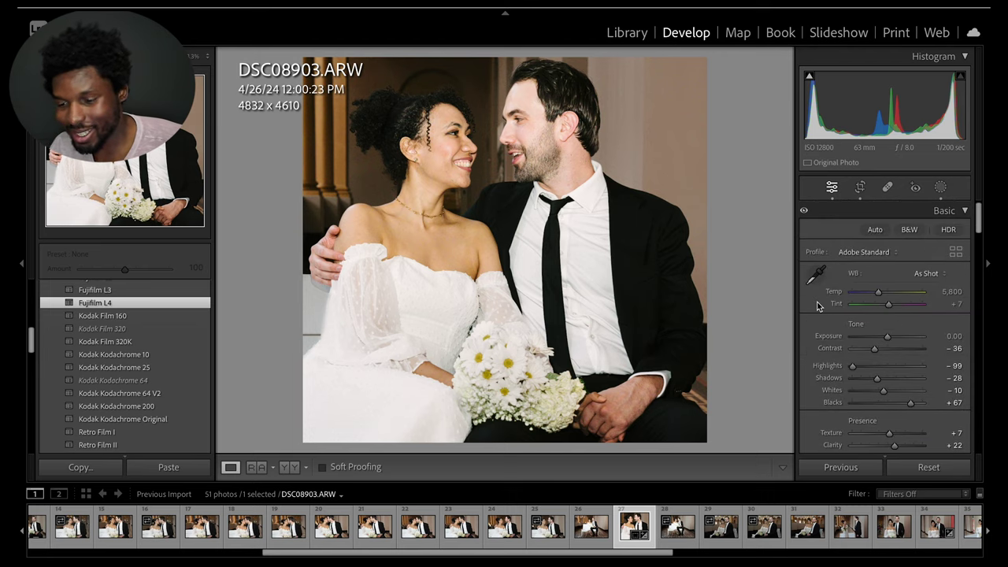
pyautogui.press('y')
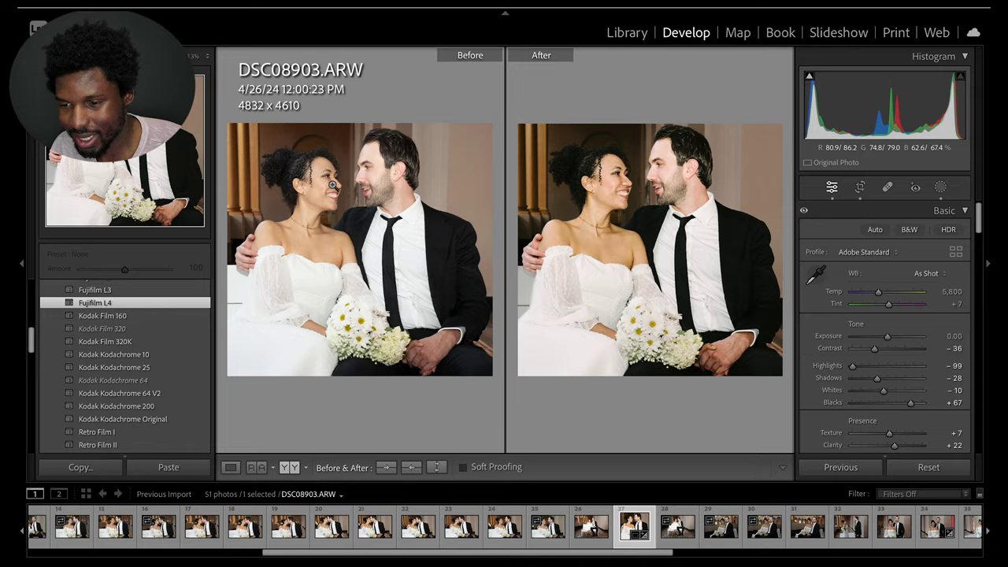
pyautogui.click(382, 203)
pyautogui.moveTo(383, 203); pyautogui.dragTo(356, 187)
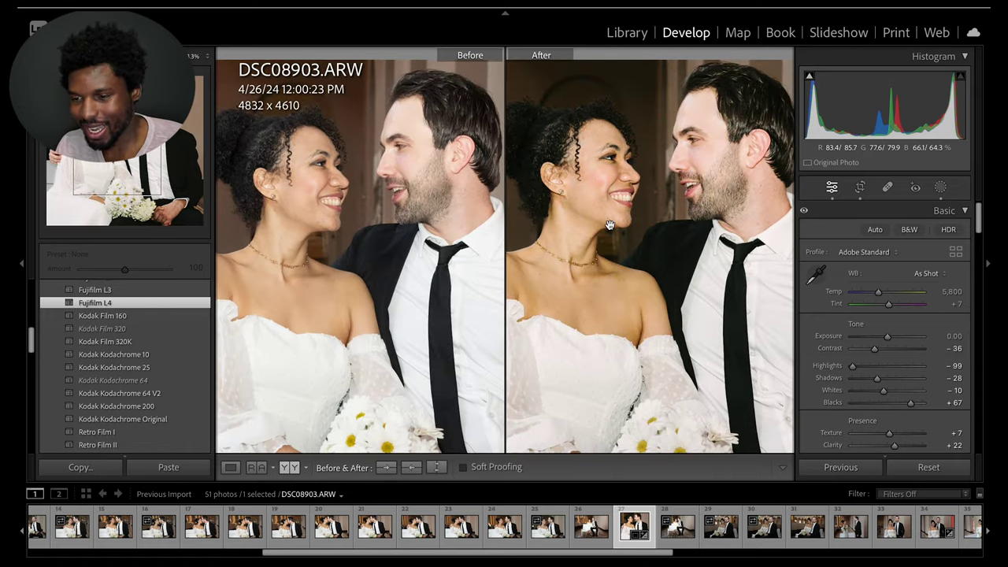
pyautogui.press('y')
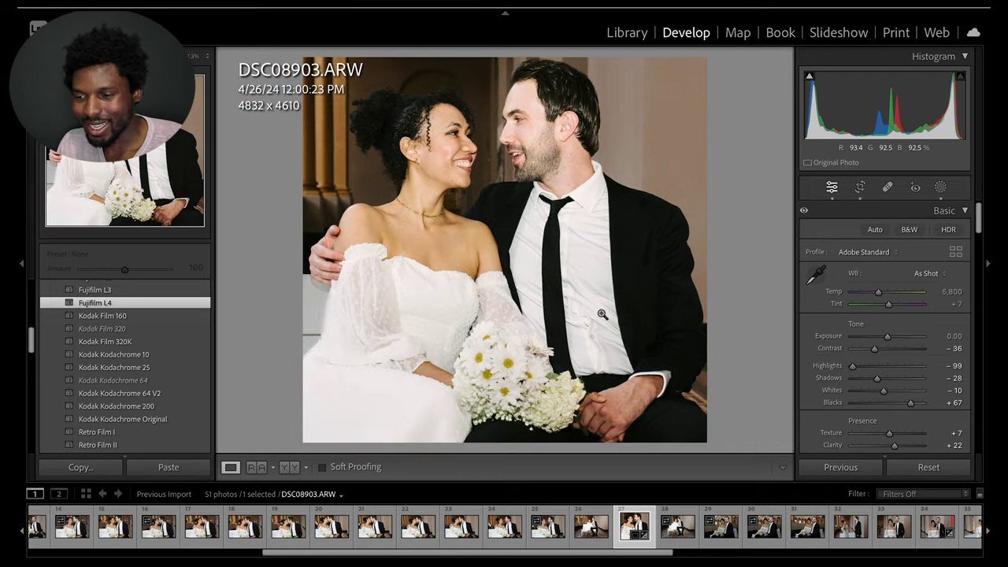
# Brush-mask the bride's lower dress: Highlights -43, Exposure -0.13, Shadows -100, Whites -11
pyautogui.click(941, 188)
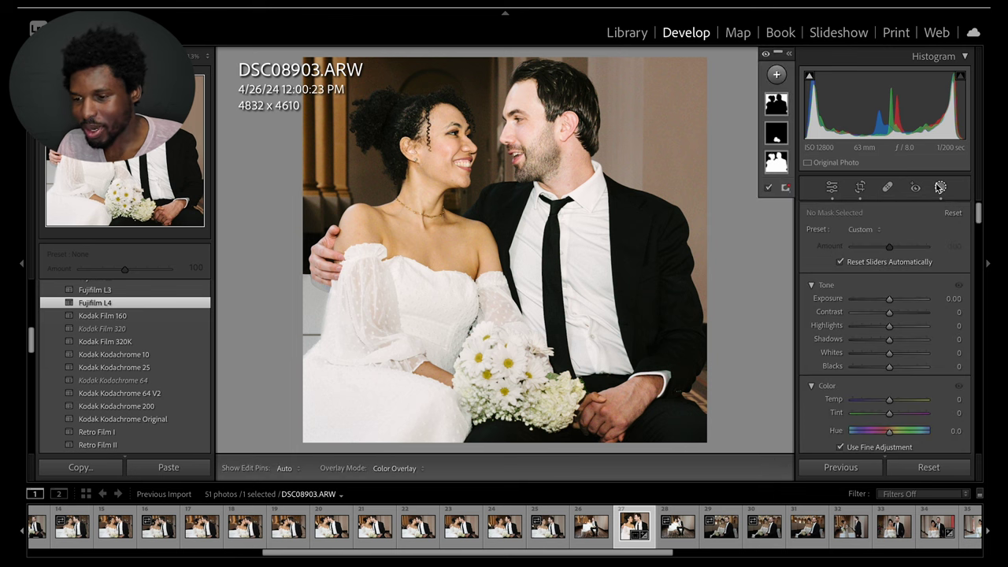
pyautogui.click(775, 76)
pyautogui.click(802, 192)
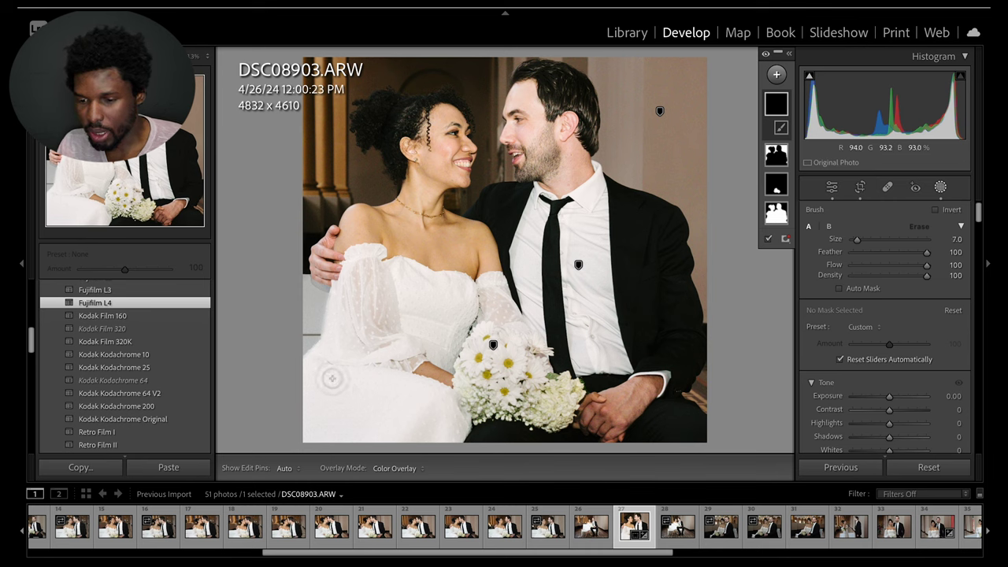
pyautogui.moveTo(332, 378)
pyautogui.mouseDown()
pyautogui.moveTo(331, 405)
pyautogui.moveTo(318, 348)
pyautogui.moveTo(320, 394)
pyautogui.moveTo(353, 425)
pyautogui.moveTo(336, 375)
pyautogui.moveTo(430, 416)
pyautogui.moveTo(383, 439)
pyautogui.moveTo(358, 432)
pyautogui.moveTo(436, 426)
pyautogui.moveTo(400, 400)
pyautogui.moveTo(421, 402)
pyautogui.moveTo(400, 388)
pyautogui.moveTo(331, 414)
pyautogui.moveTo(304, 459)
pyautogui.moveTo(353, 427)
pyautogui.moveTo(391, 417)
pyautogui.mouseUp()
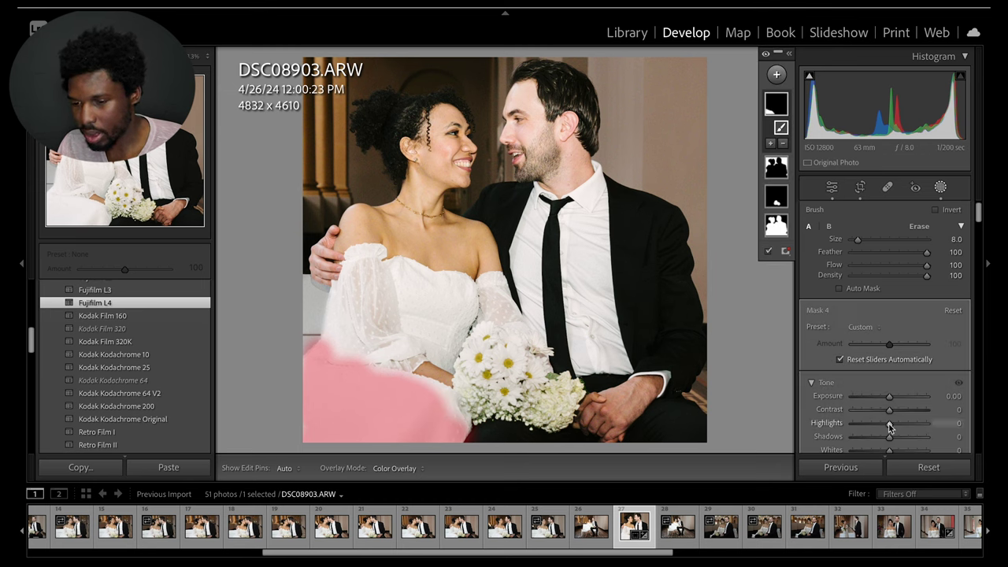
pyautogui.moveTo(889, 423); pyautogui.dragTo(852, 387)
pyautogui.scroll(-2, 840, 435)
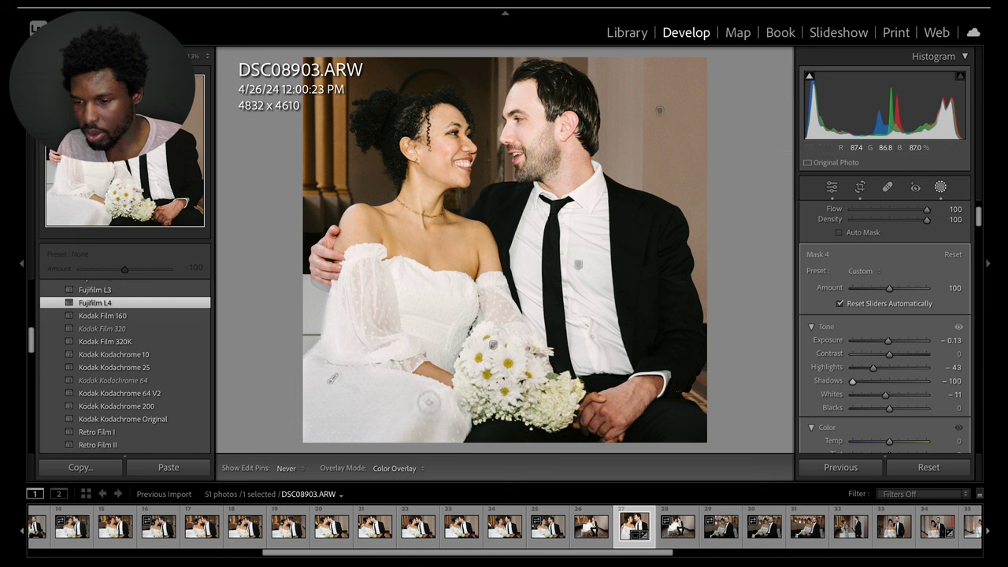
pyautogui.moveTo(401, 385)
pyautogui.mouseDown()
pyautogui.moveTo(349, 347)
pyautogui.moveTo(386, 317)
pyautogui.moveTo(381, 326)
pyautogui.moveTo(426, 331)
pyautogui.mouseUp()
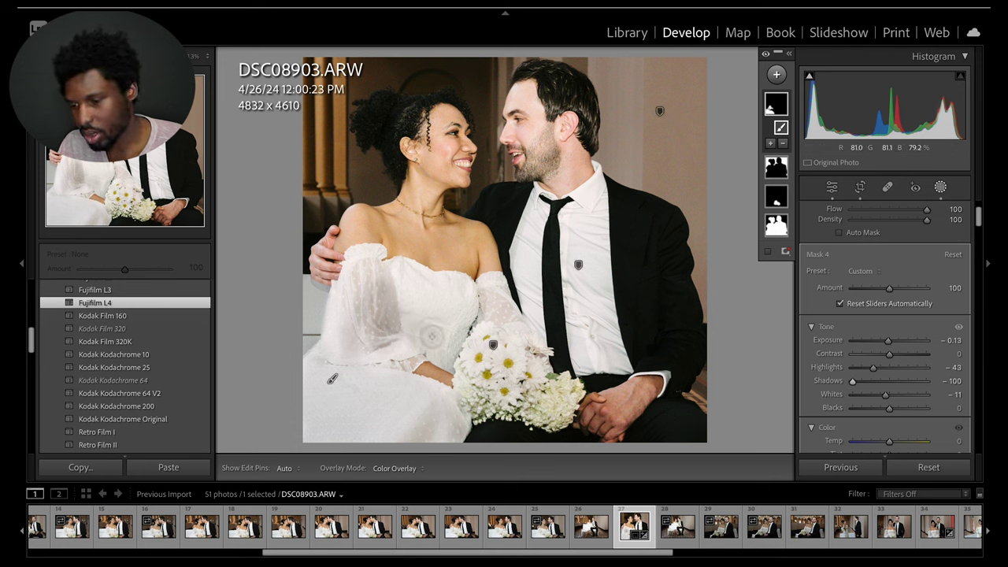
pyautogui.hotkey('ctrl', 'z')
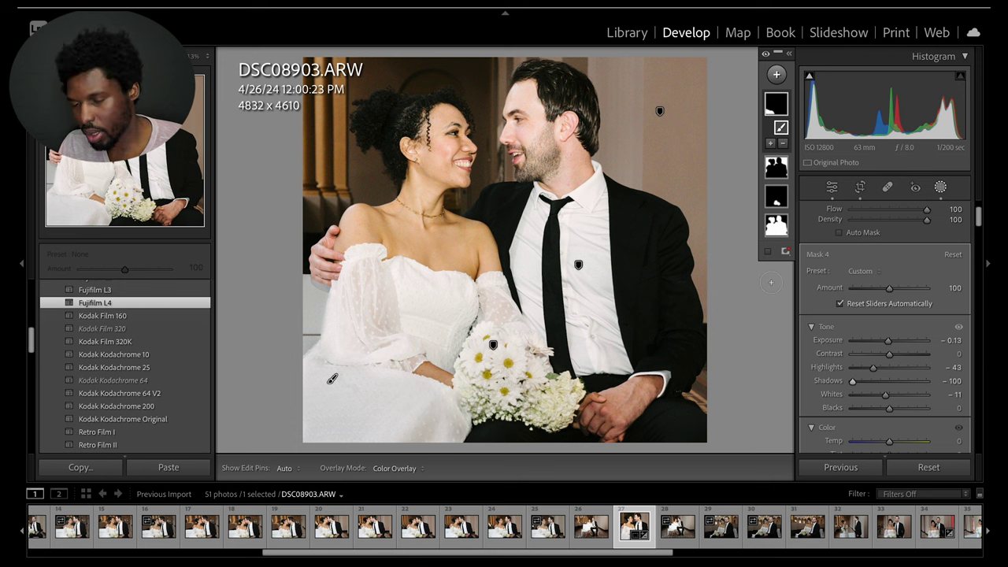
pyautogui.click(832, 187)
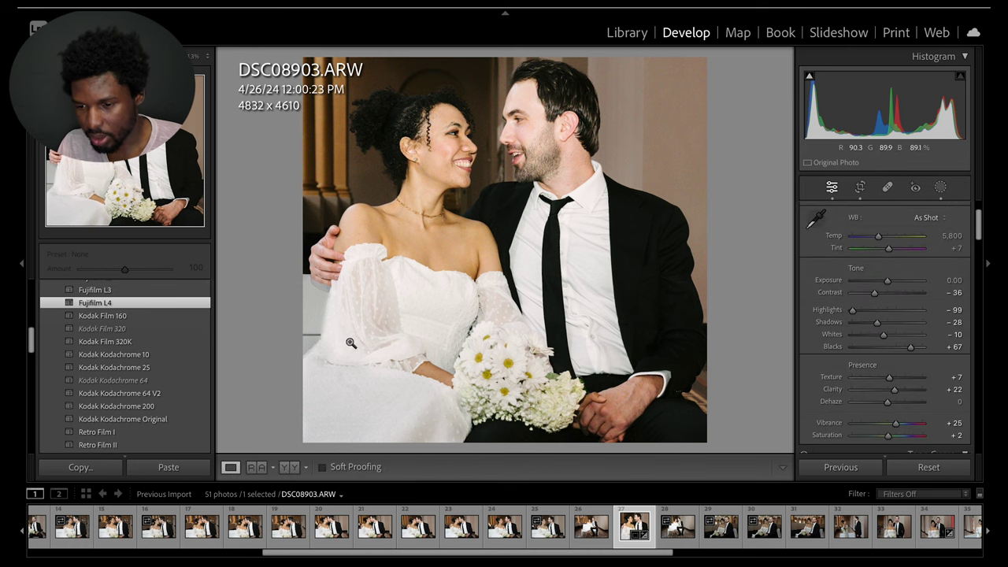
# After checking the dress close up, set Blacks to +62 and Exposure to -0.50 via the histogram
pyautogui.click(333, 404)
pyautogui.moveTo(333, 404); pyautogui.dragTo(533, 92)
pyautogui.click(512, 174)
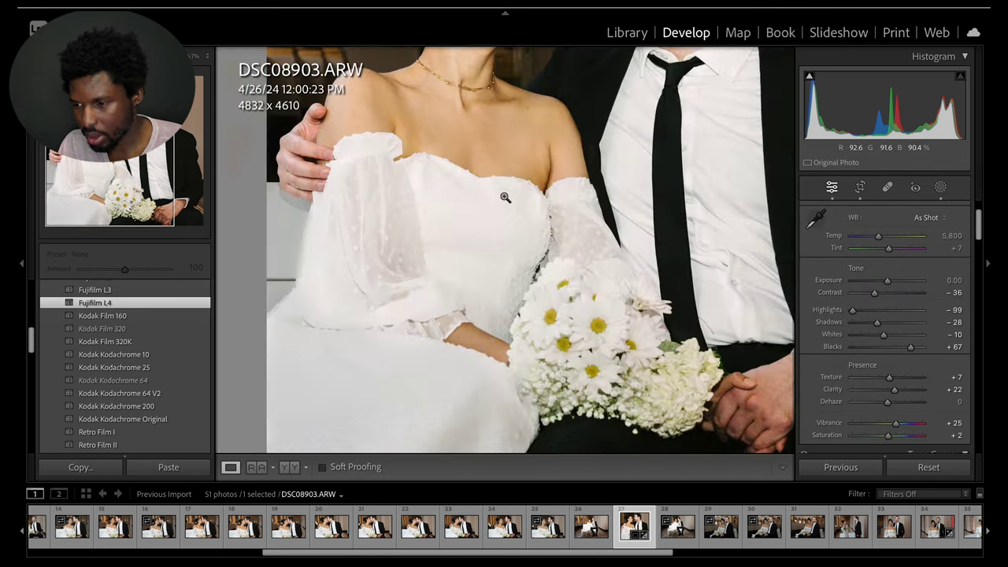
pyautogui.moveTo(816, 103); pyautogui.dragTo(837, 102)
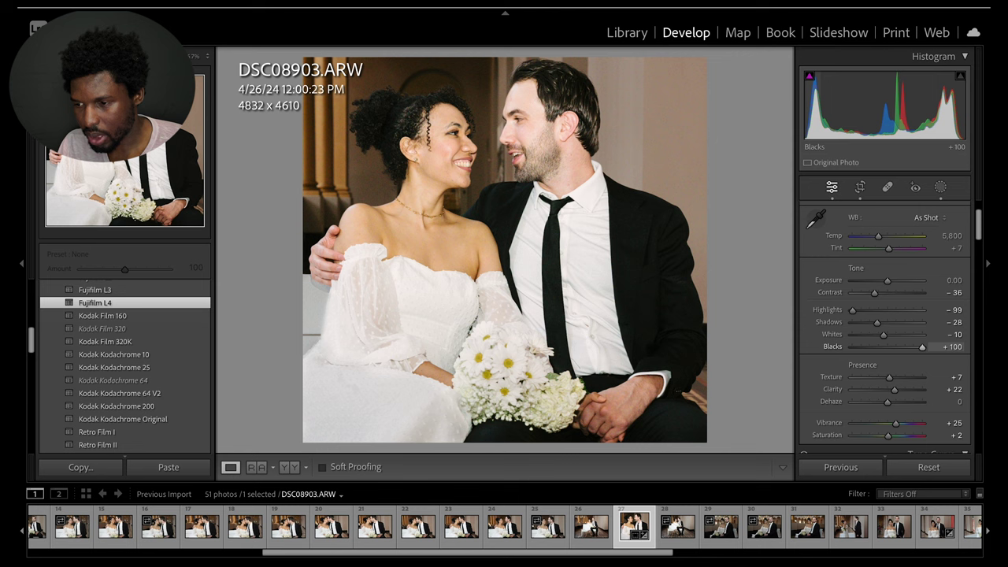
pyautogui.moveTo(836, 103)
pyautogui.mouseDown()
pyautogui.moveTo(713, 103)
pyautogui.moveTo(843, 103)
pyautogui.mouseUp()
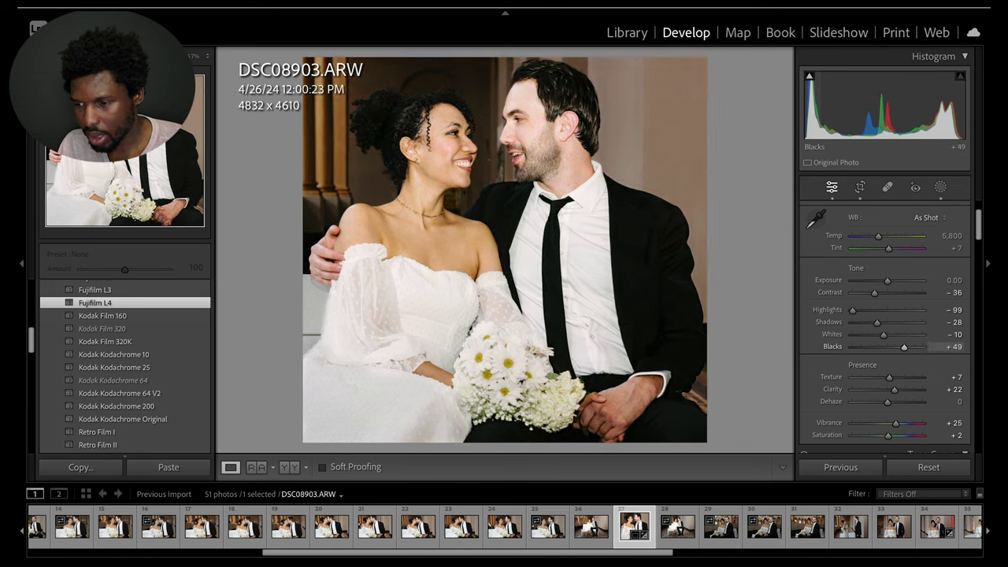
pyautogui.moveTo(819, 114); pyautogui.dragTo(802, 114)
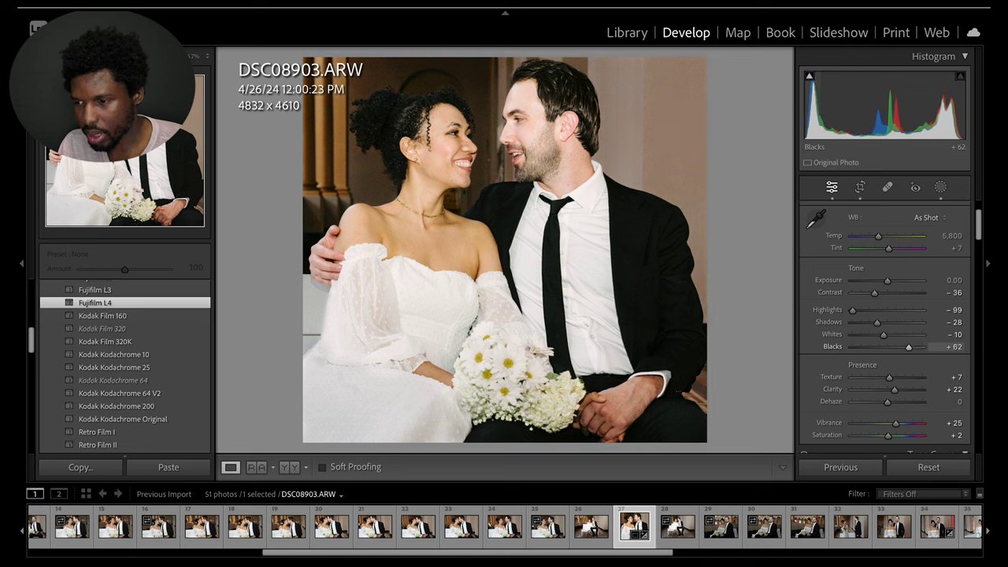
pyautogui.moveTo(887, 110); pyautogui.dragTo(871, 110)
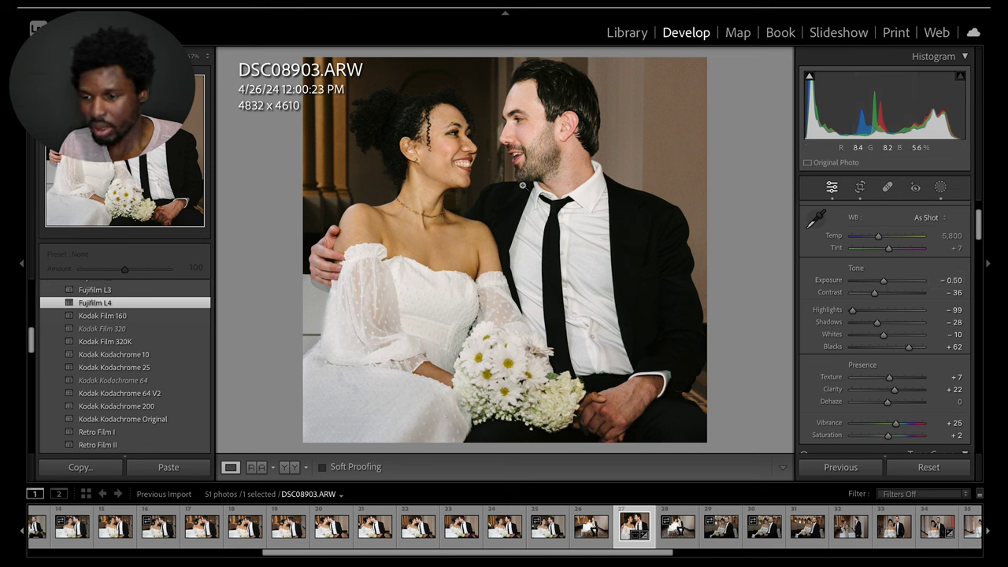
# Undo the darker exposure attempts and set Exposure to -0.15
pyautogui.hotkey('ctrl', 'z')
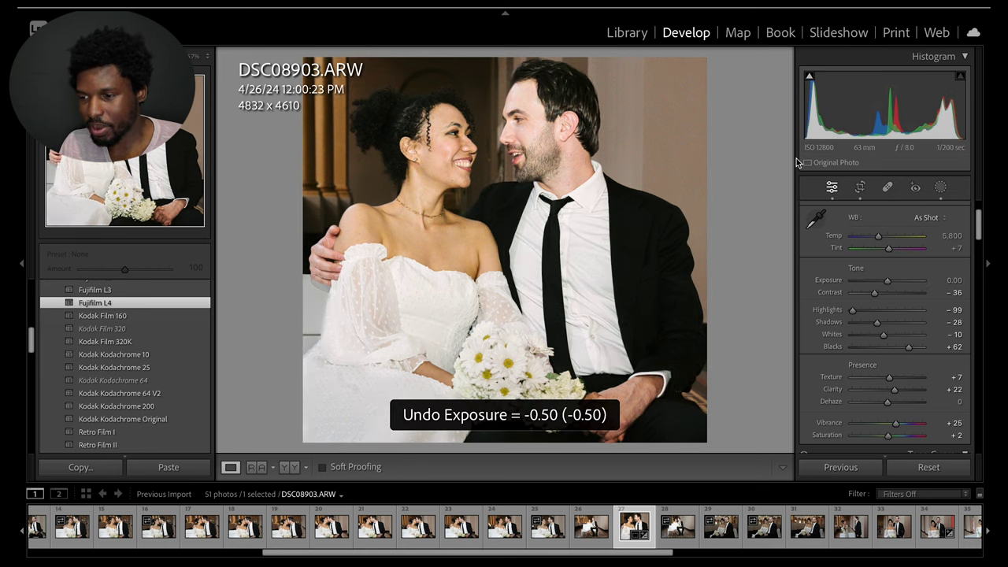
pyautogui.moveTo(887, 119); pyautogui.dragTo(876, 122)
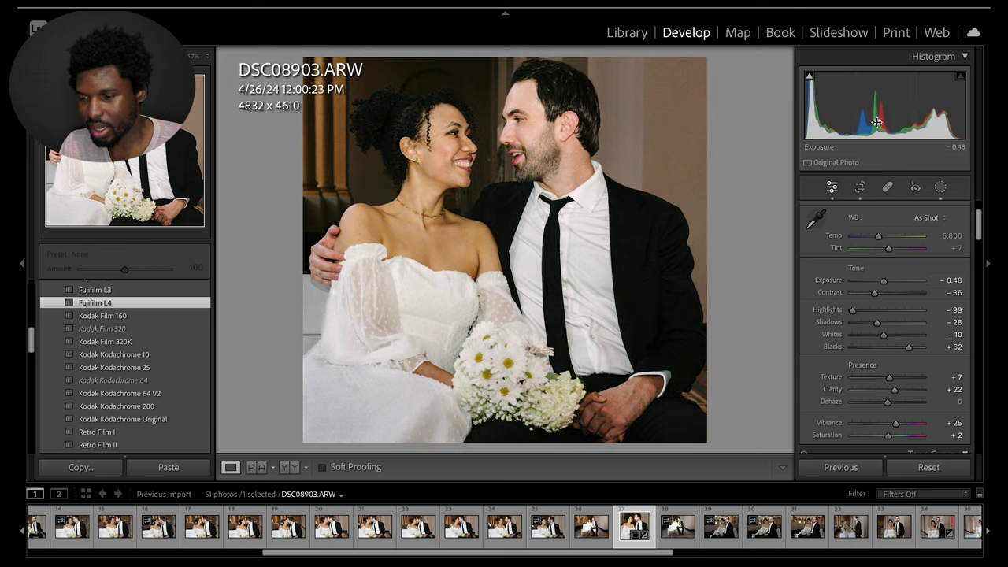
pyautogui.hotkey('ctrl', 'z')
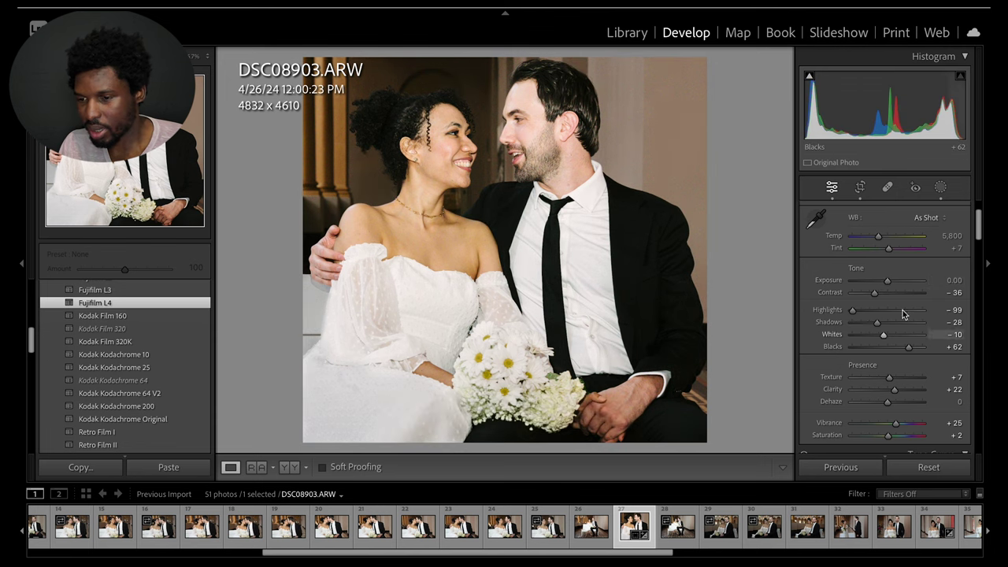
pyautogui.moveTo(888, 286); pyautogui.dragTo(885, 284)
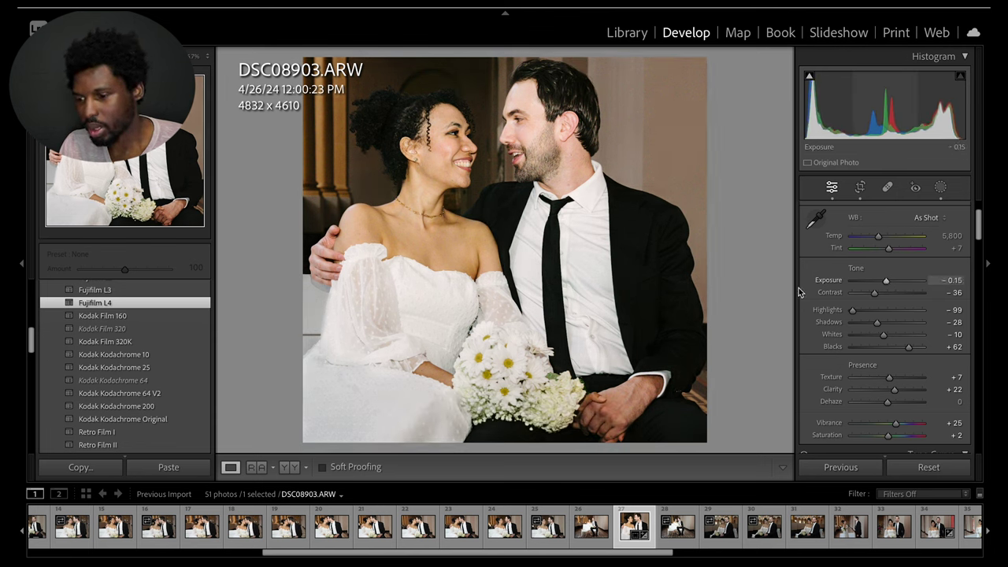
# Check the couple's faces close up and set Saturation to +7 and Dehaze to -17
pyautogui.scroll(-5, 815, 420)
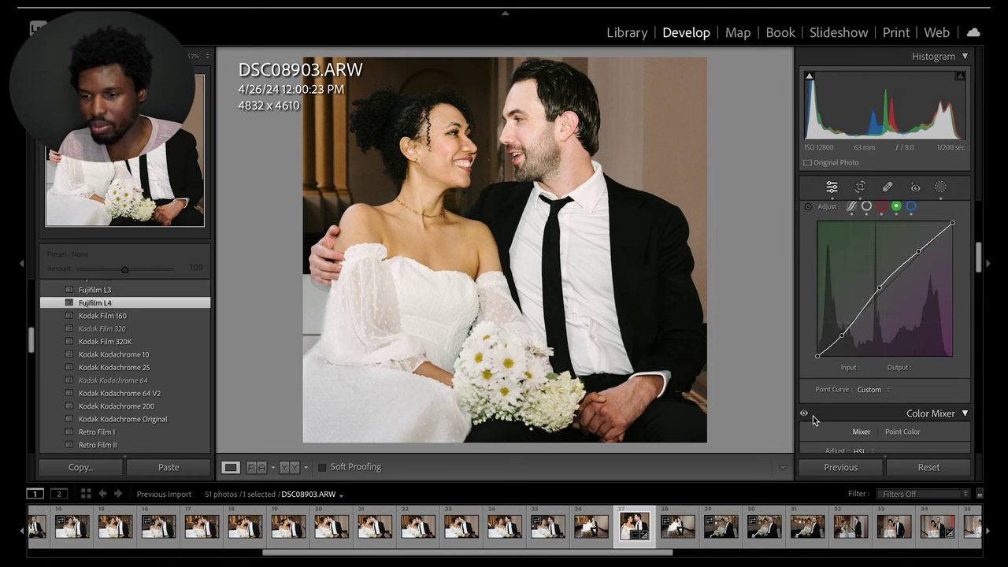
pyautogui.click(556, 275)
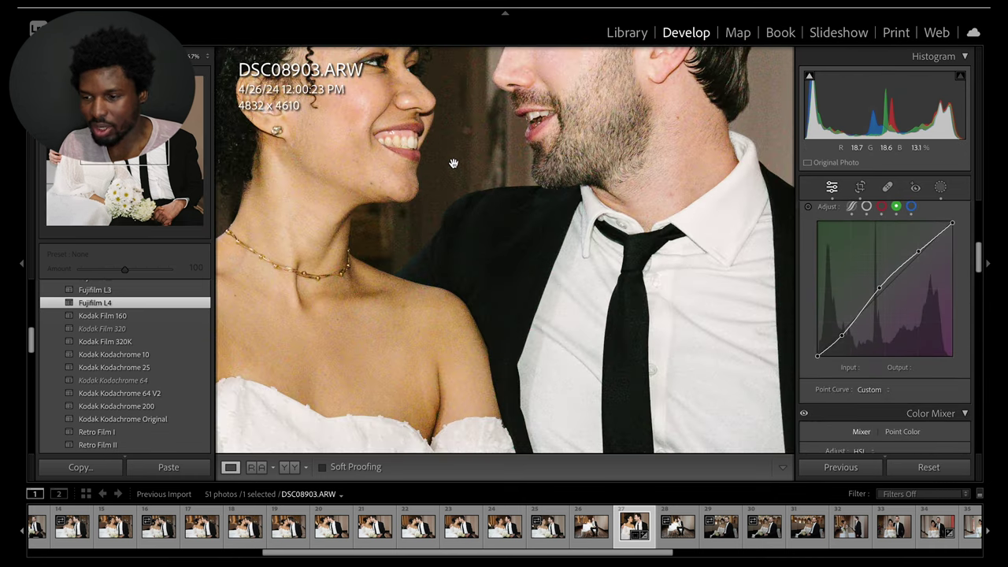
pyautogui.moveTo(452, 165); pyautogui.dragTo(497, 353)
pyautogui.scroll(5, 800, 304)
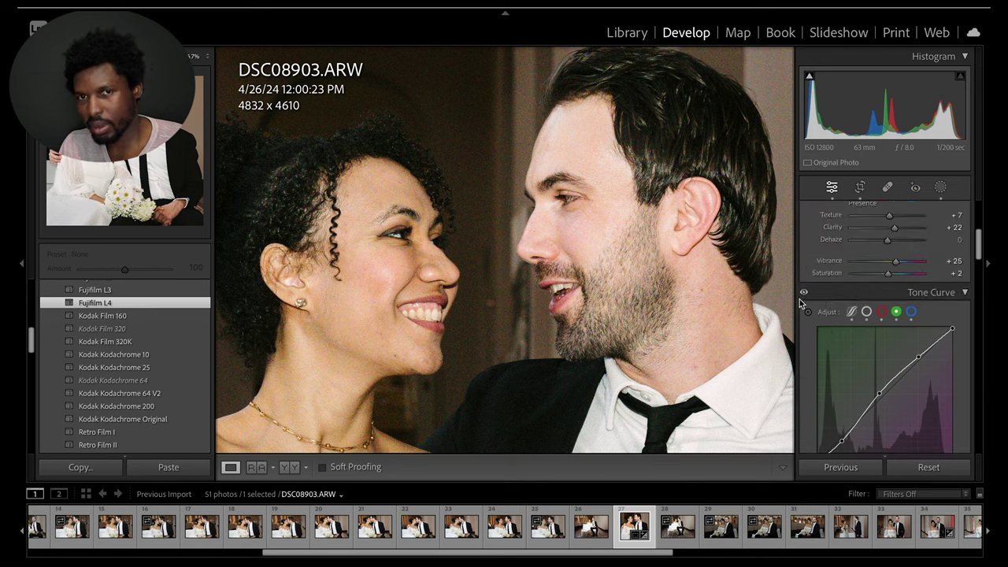
pyautogui.scroll(-3, 835, 425)
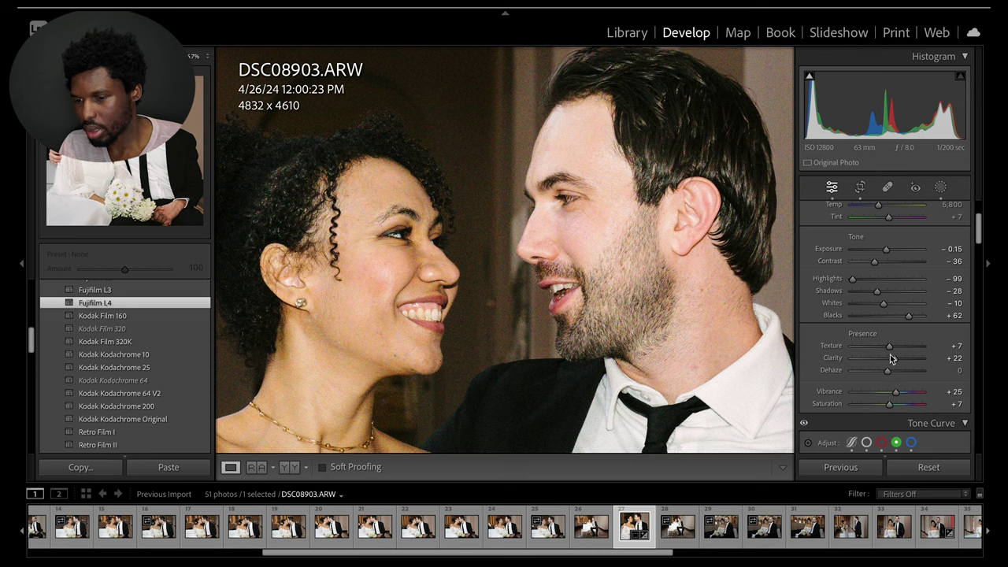
pyautogui.moveTo(887, 376)
pyautogui.mouseDown()
pyautogui.moveTo(878, 376)
pyautogui.moveTo(887, 376)
pyautogui.mouseUp()
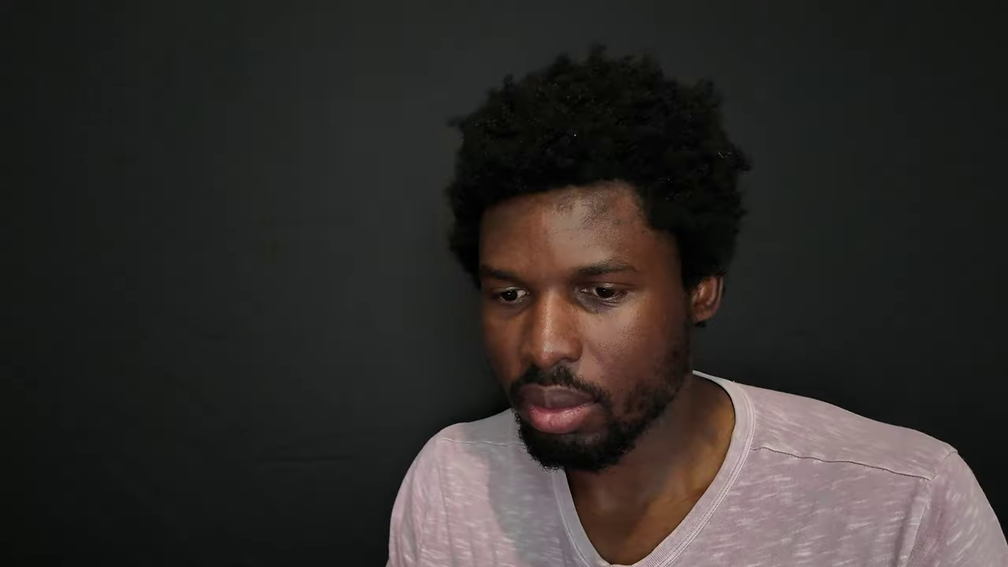